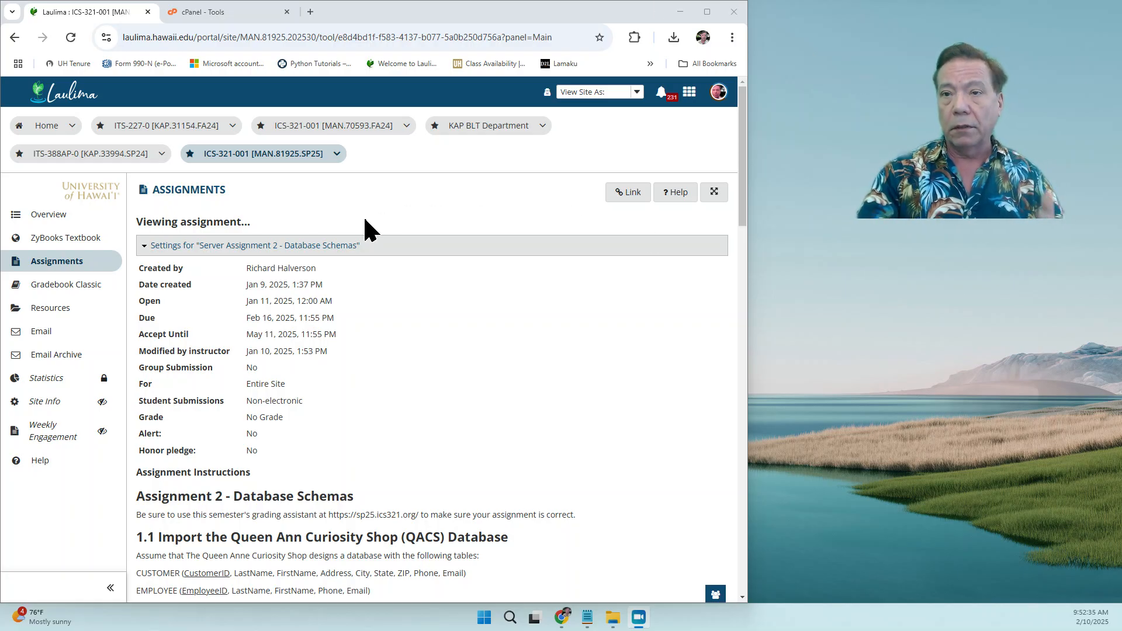
# - Open the Queen Ann Database Google sheet linked in part A of the database schemas assignment
pyautogui.scroll(-6, 365, 221)
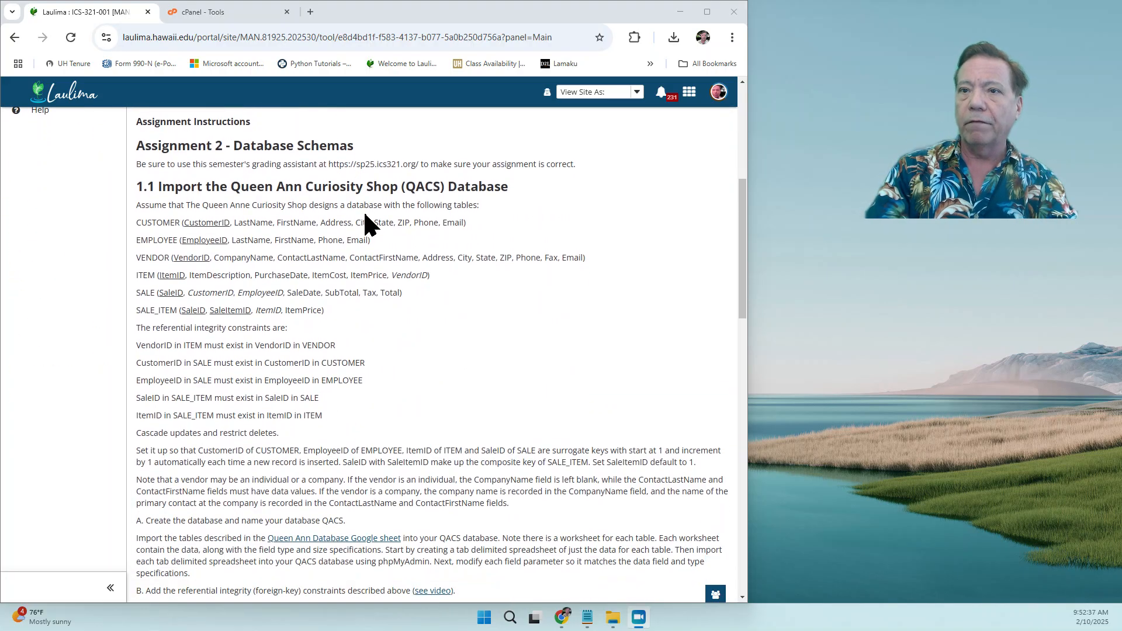
pyautogui.scroll(-4, 364, 221)
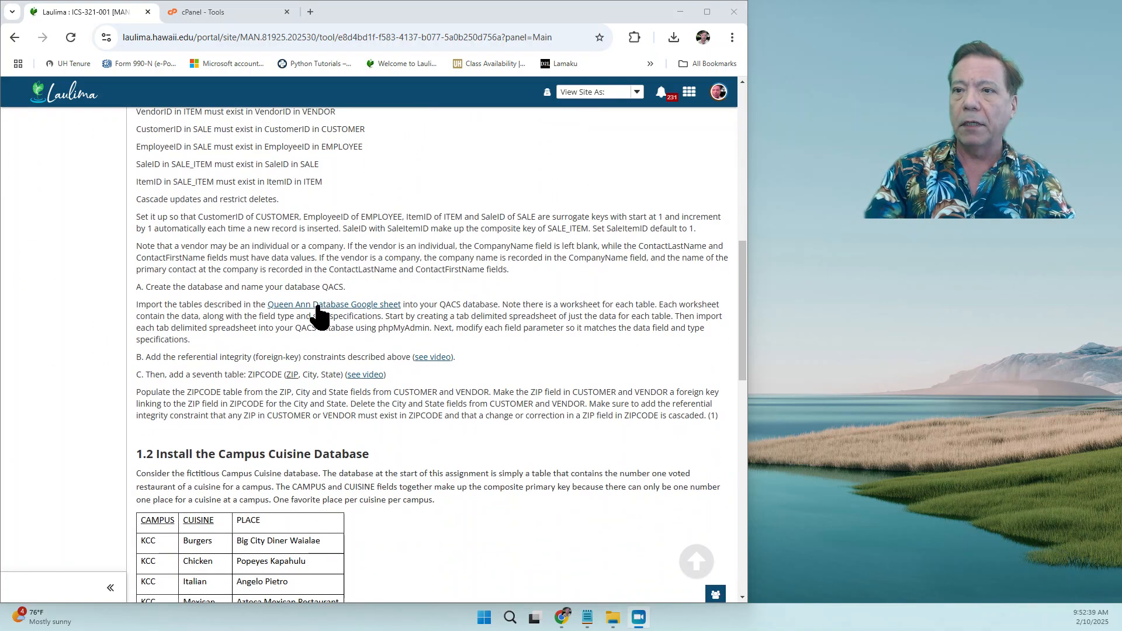
pyautogui.click(318, 305)
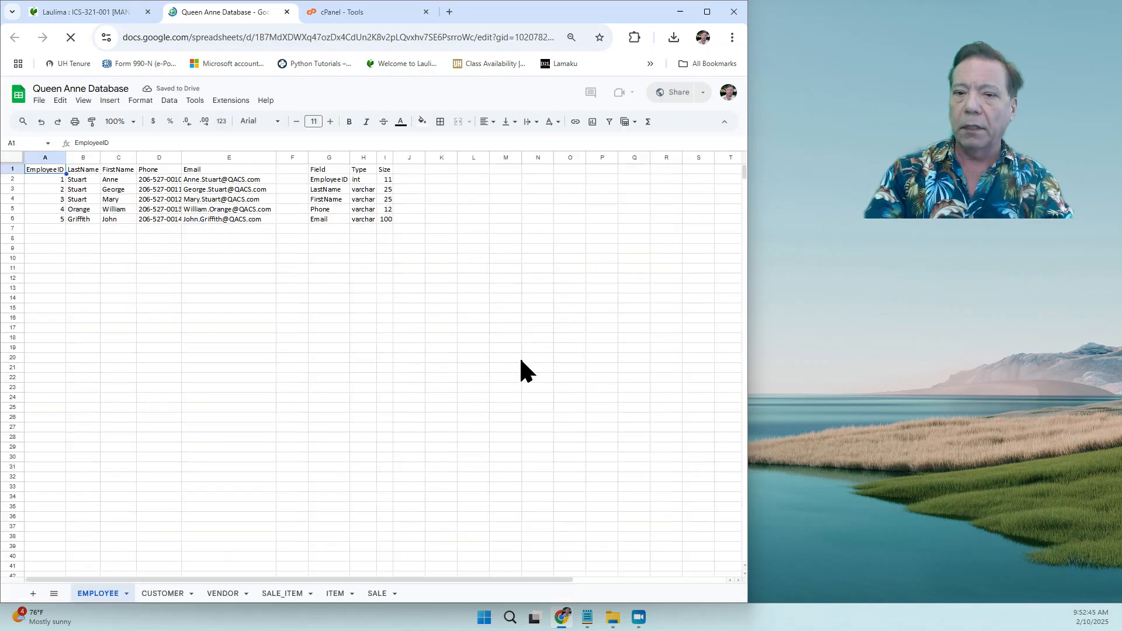
# - Set the browser zoom for the Queen Anne Database spreadsheet to 110%
pyautogui.click(732, 33)
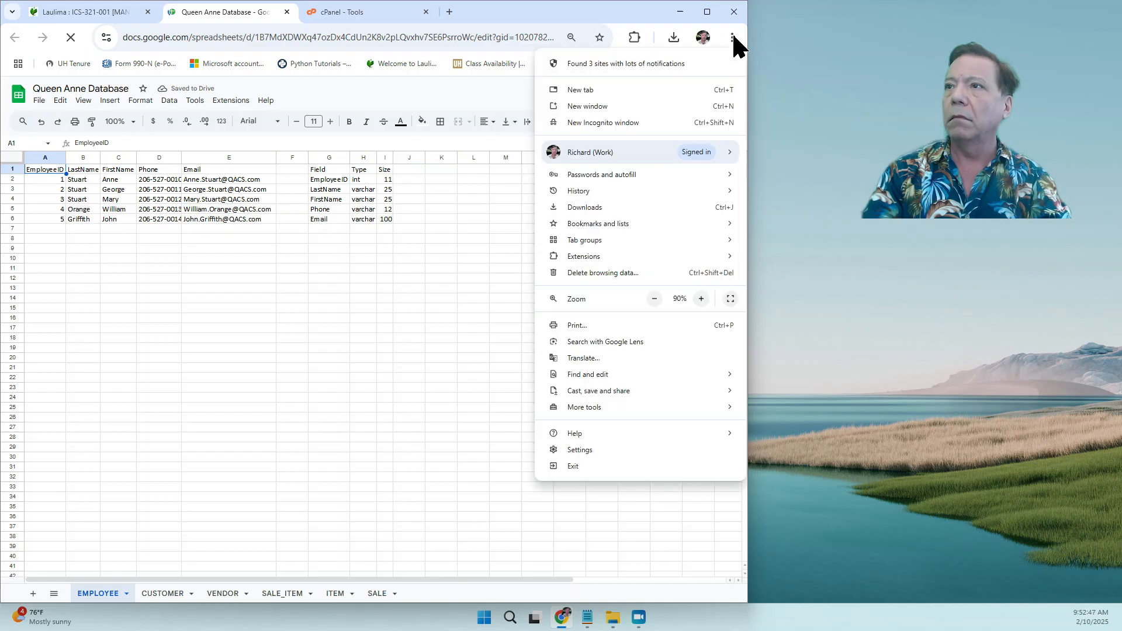
pyautogui.click(701, 298)
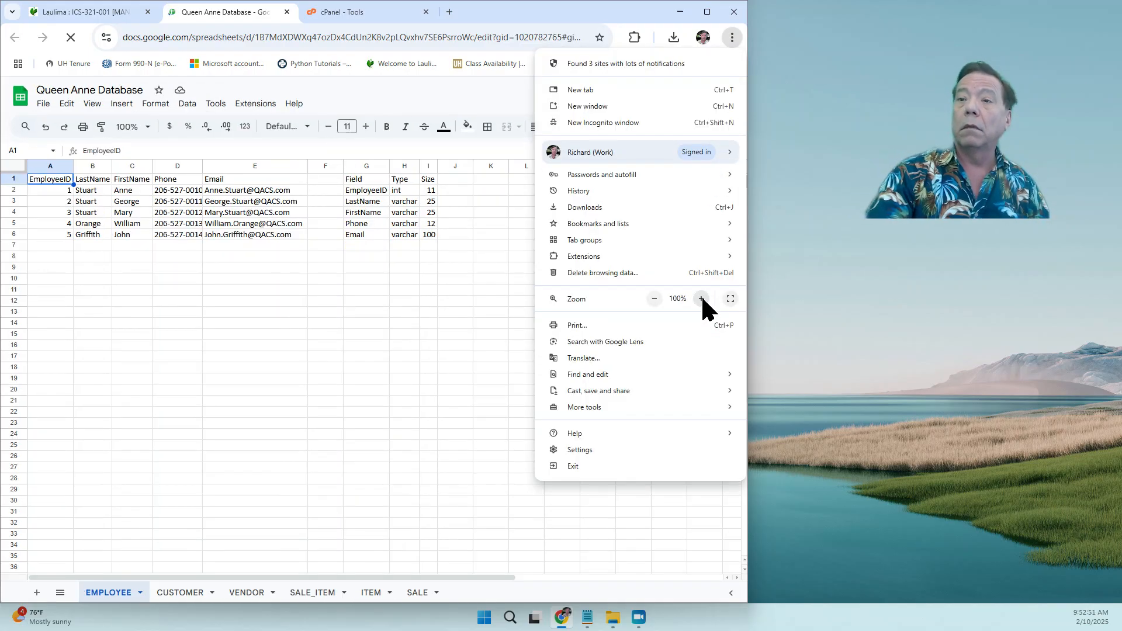
pyautogui.click(701, 299)
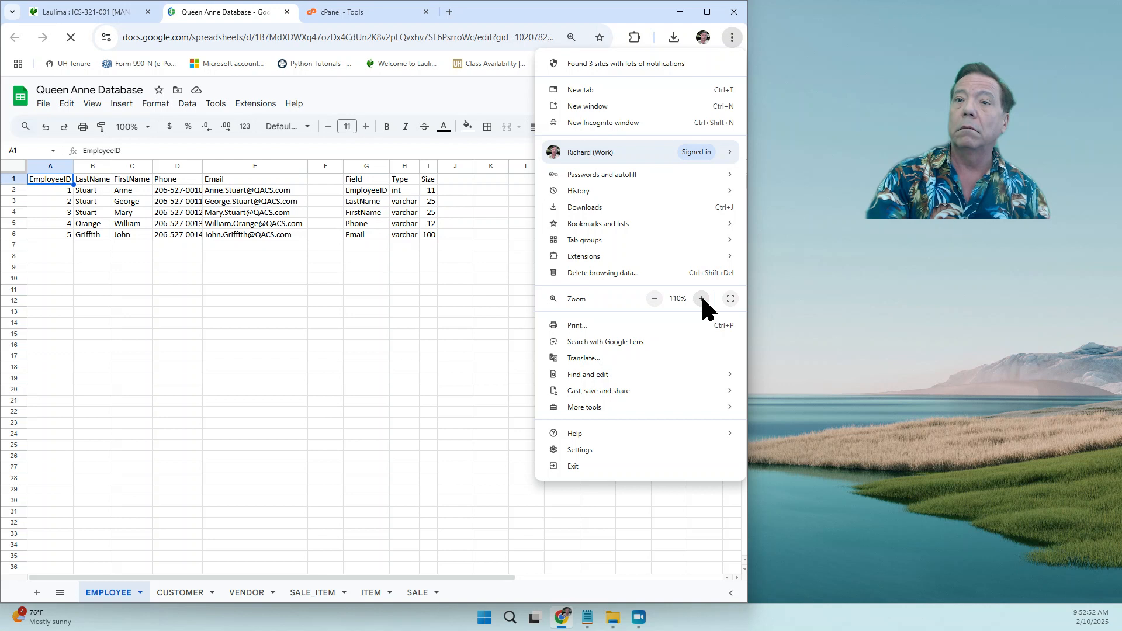
pyautogui.click(388, 340)
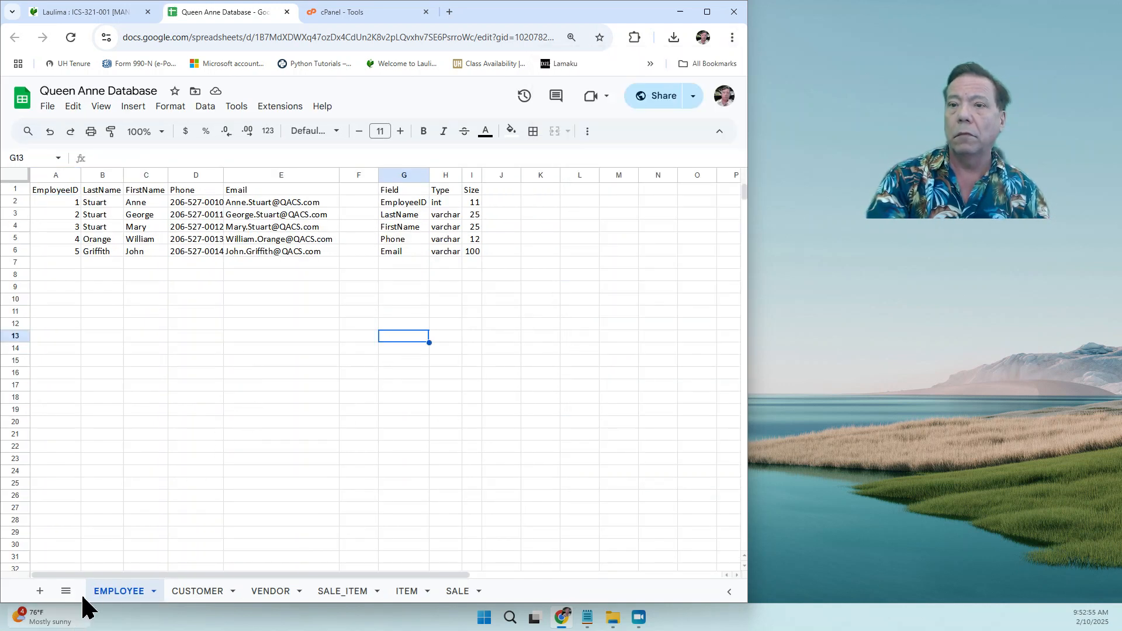
# - Look through the CUSTOMER and VENDOR worksheets and open the ITEM worksheet
pyautogui.click(191, 593)
pyautogui.click(274, 593)
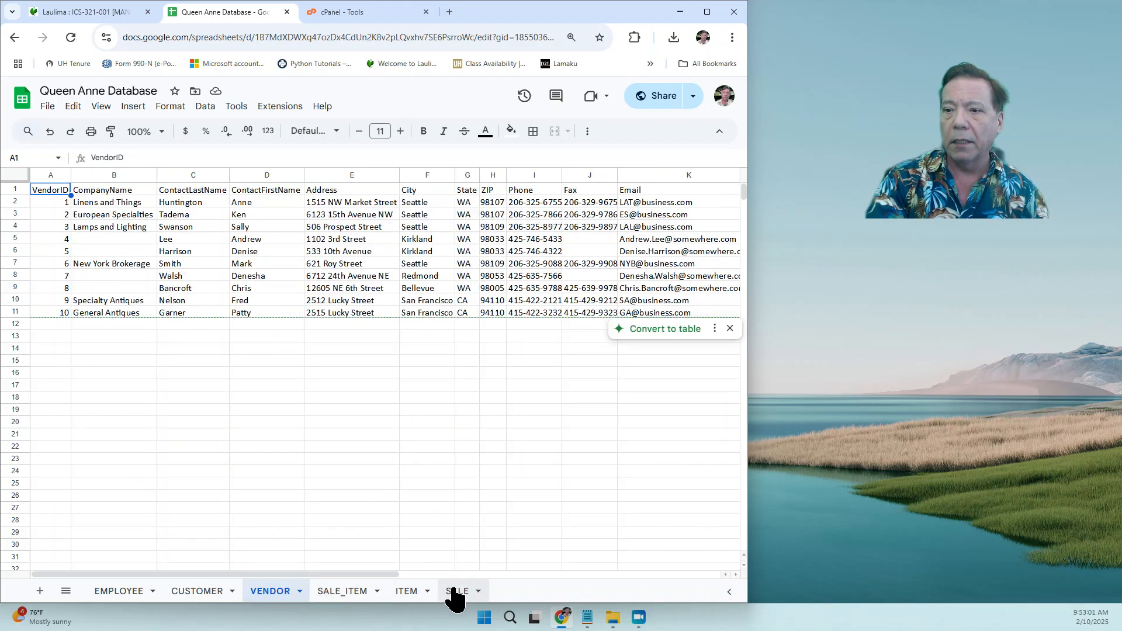
pyautogui.click(404, 593)
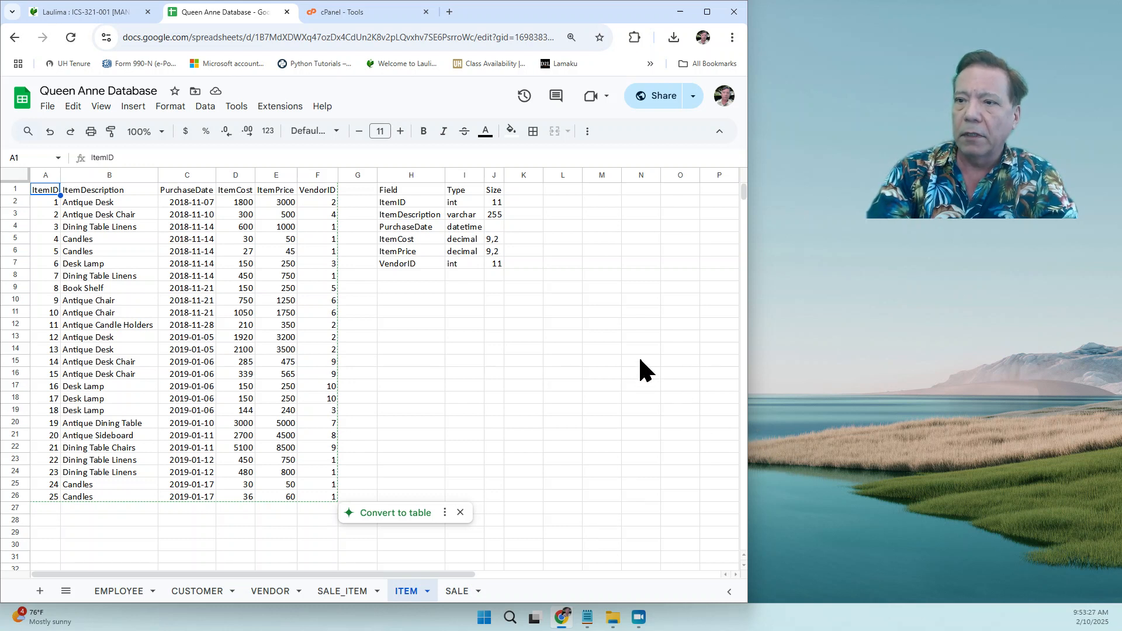
# - Copy the ITEM data with its headers, A1:F26, and paste it into a blank Notepad document
pyautogui.click(586, 618)
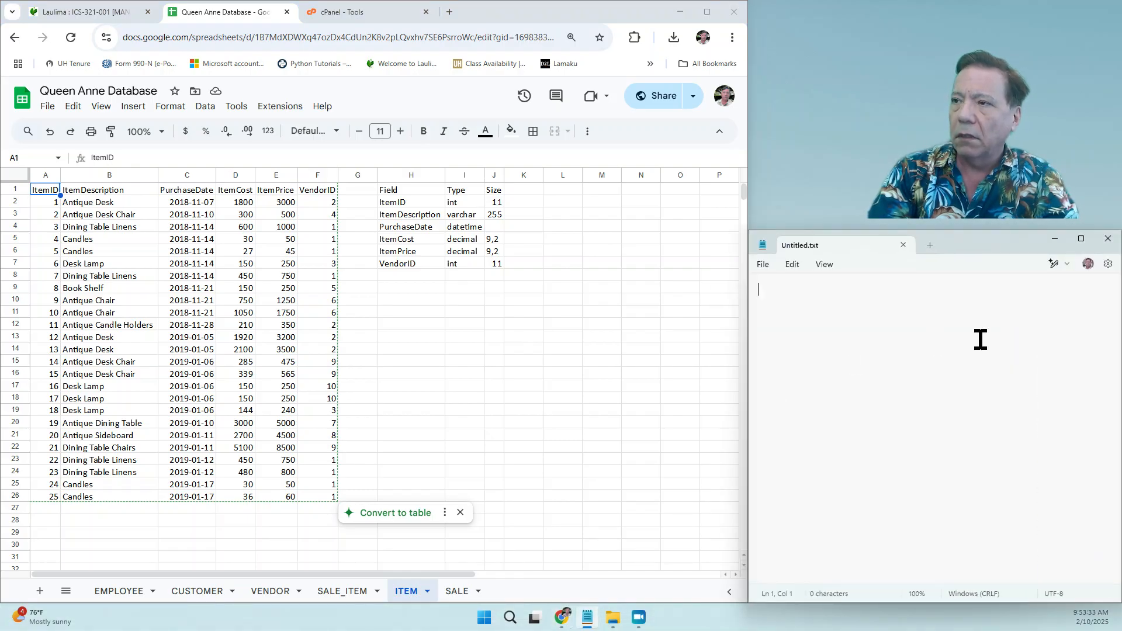
pyautogui.click(50, 192)
pyautogui.moveTo(111, 214); pyautogui.dragTo(313, 493)
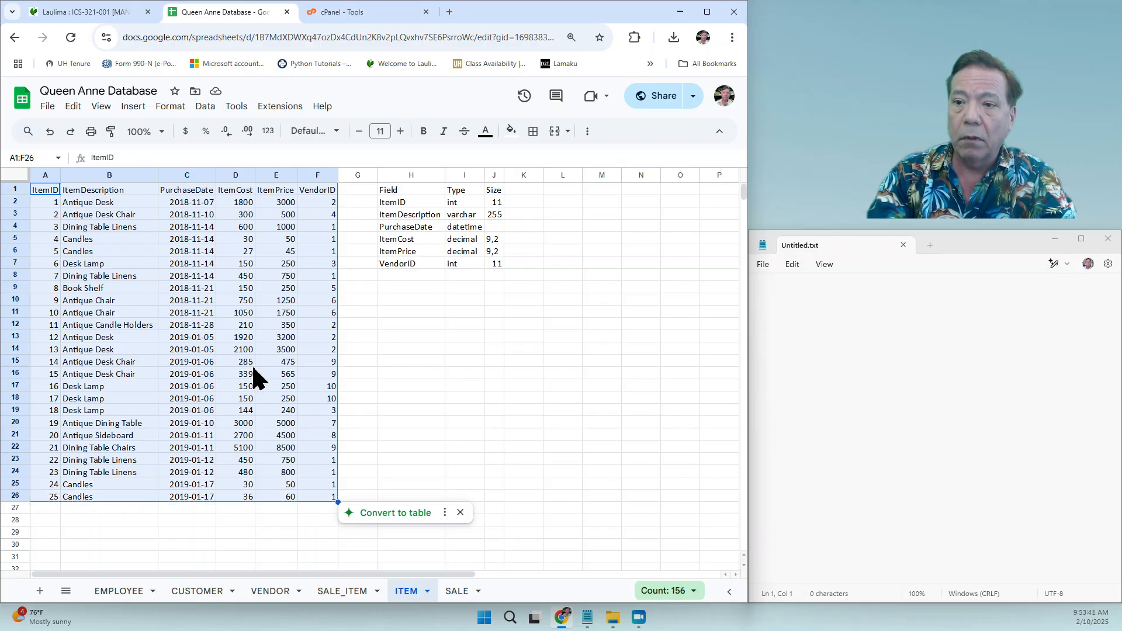
pyautogui.rightClick(251, 365)
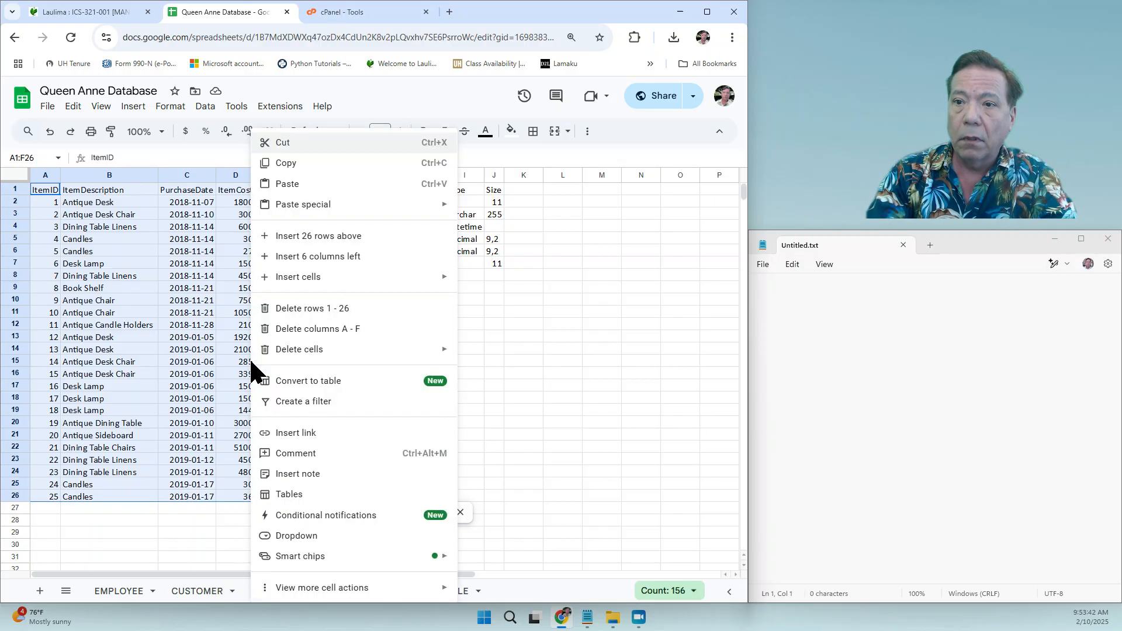
pyautogui.click(284, 170)
pyautogui.click(801, 345)
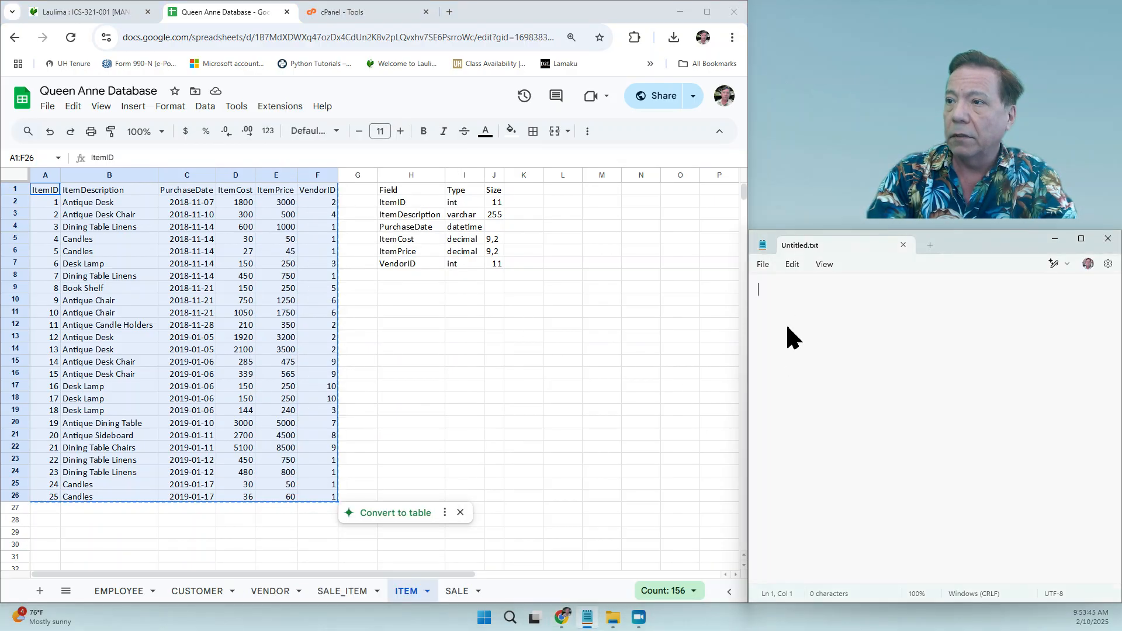
pyautogui.rightClick(786, 323)
pyautogui.click(827, 405)
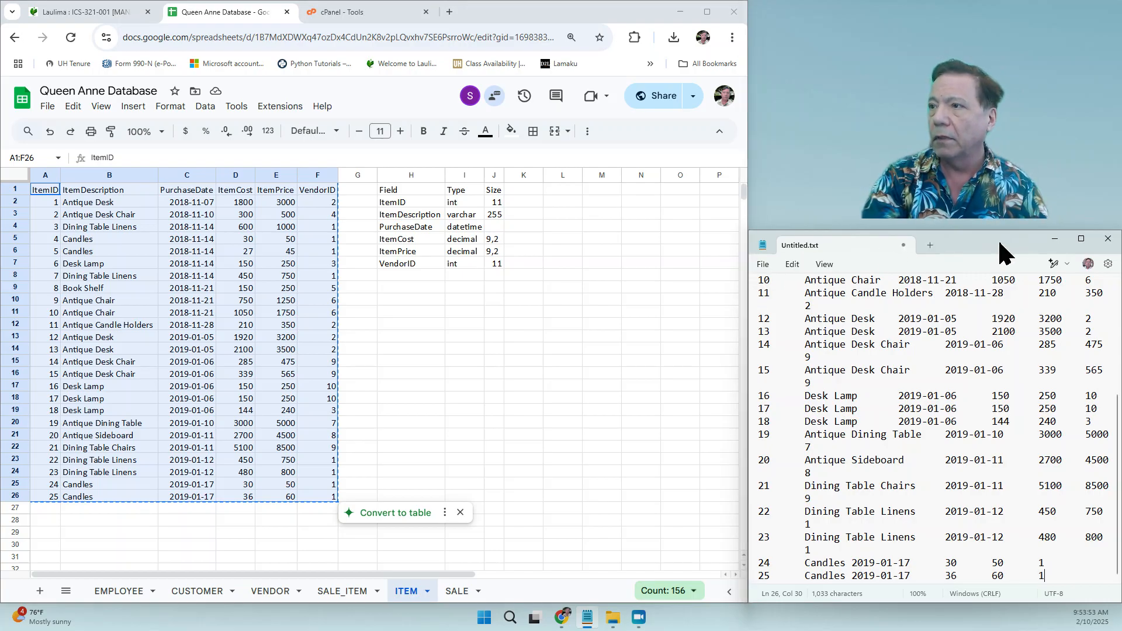
# - Enlarge the Notepad window so each pasted row fits on one line, and place it beside the spreadsheet
pyautogui.moveTo(1005, 253); pyautogui.dragTo(1018, 211)
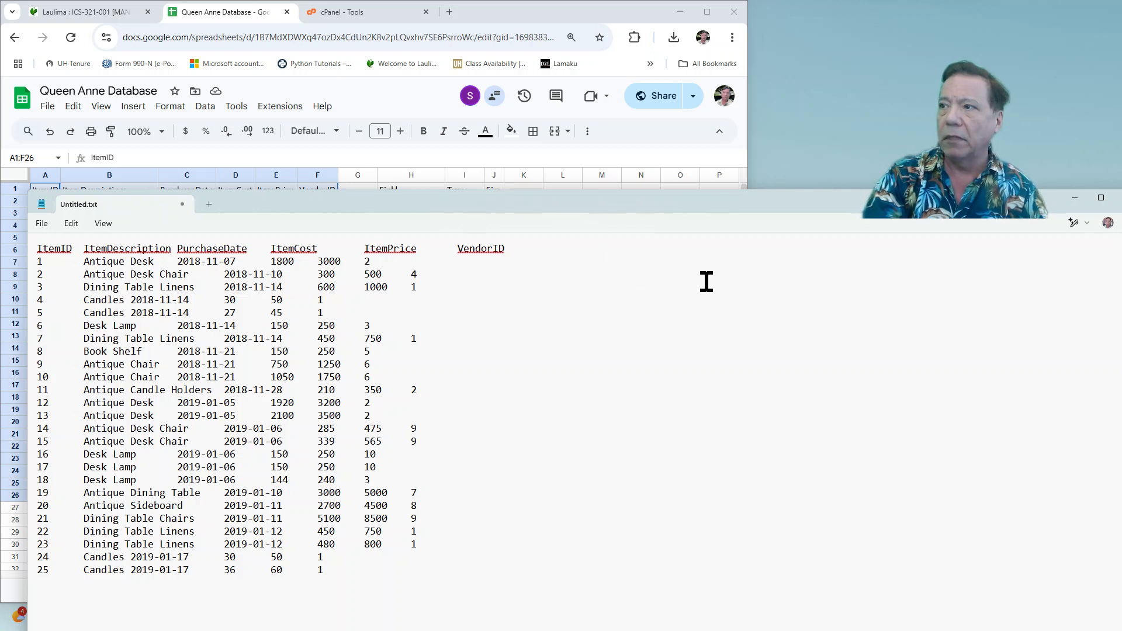
pyautogui.click(1101, 197)
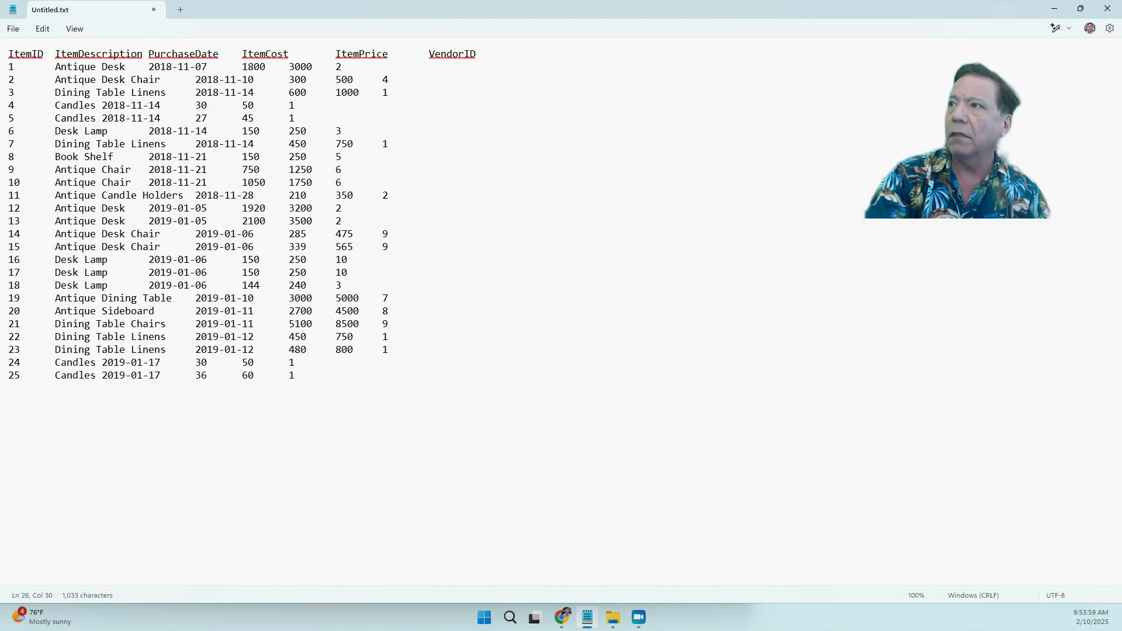
pyautogui.moveTo(672, 17); pyautogui.dragTo(685, 64)
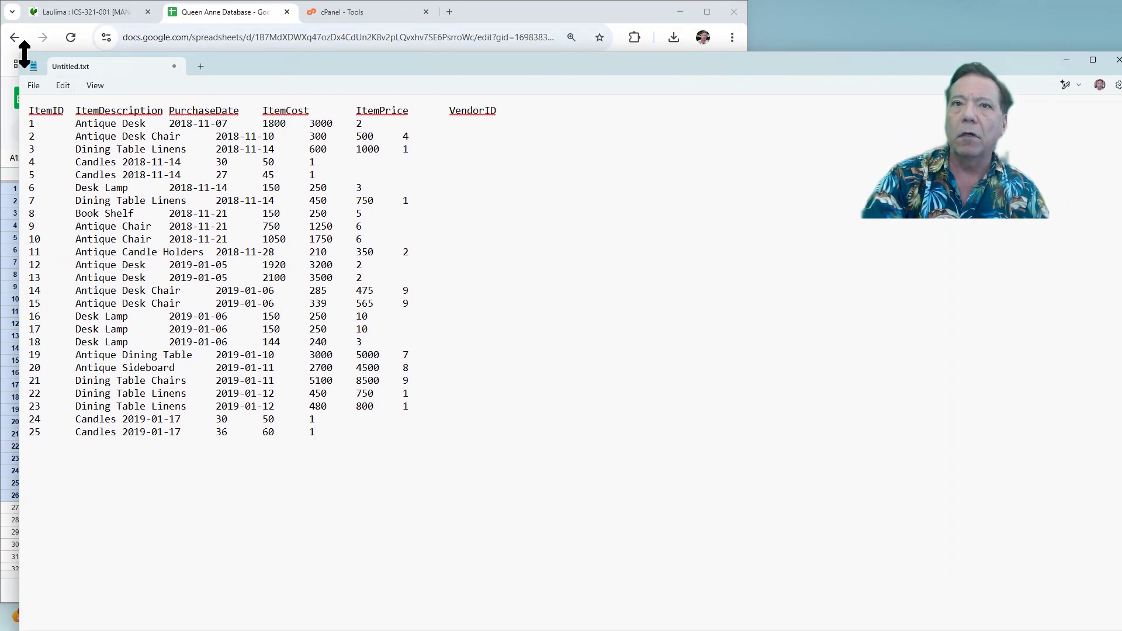
pyautogui.moveTo(24, 53); pyautogui.dragTo(624, 105)
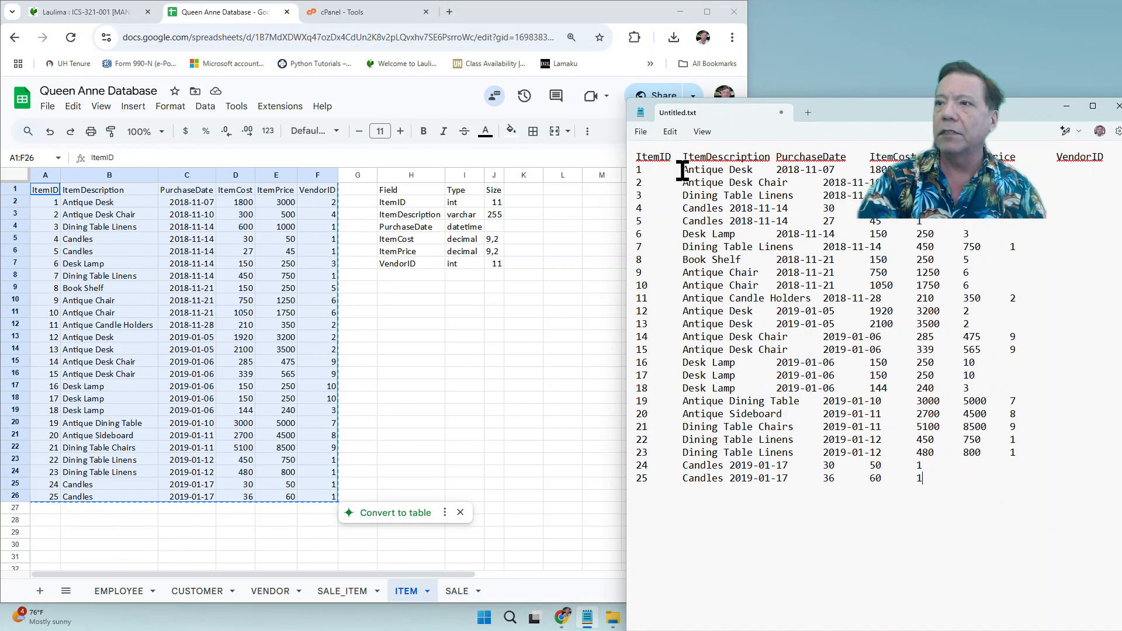
# - Save the Notepad text as item_tab.csv in the ICS321 downloads folder, then minimize Notepad
pyautogui.click(640, 131)
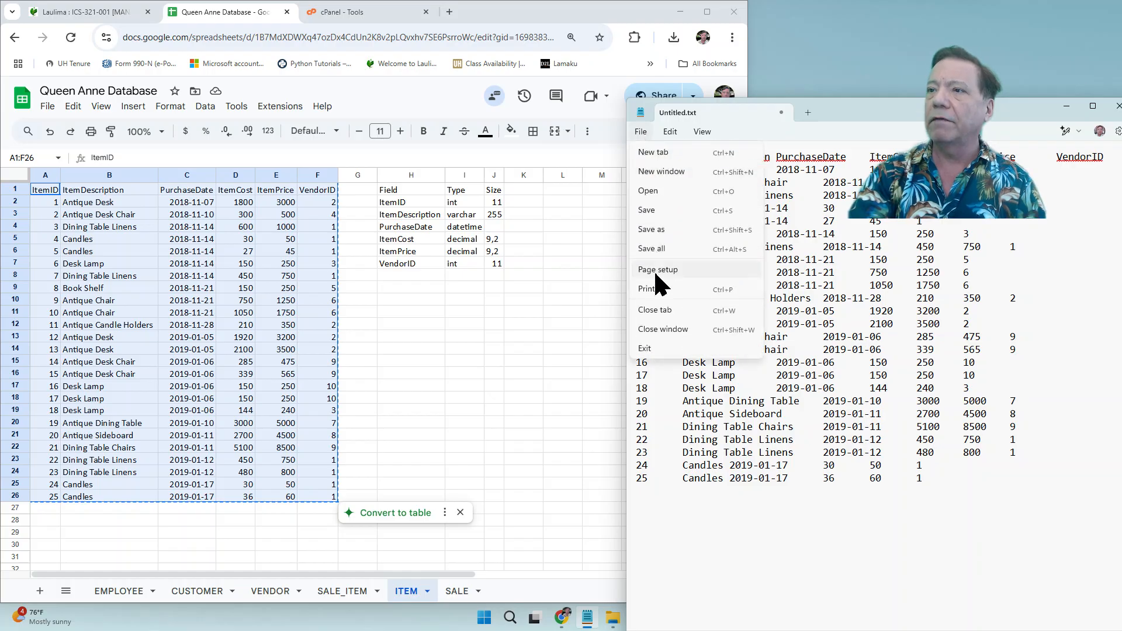
pyautogui.click(657, 228)
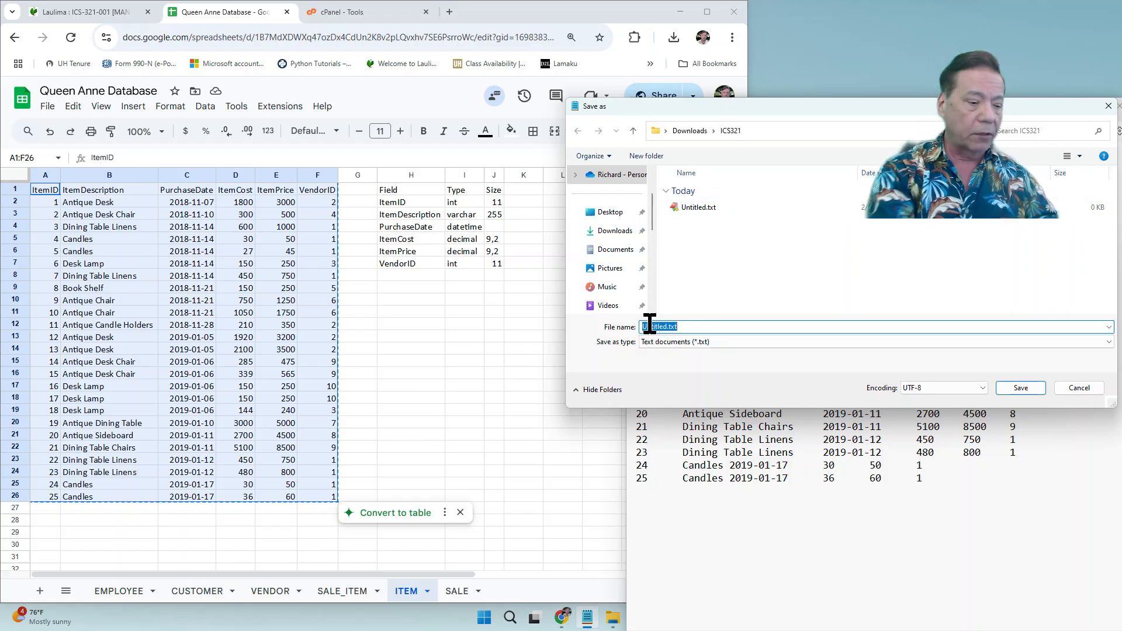
pyautogui.write('IT')
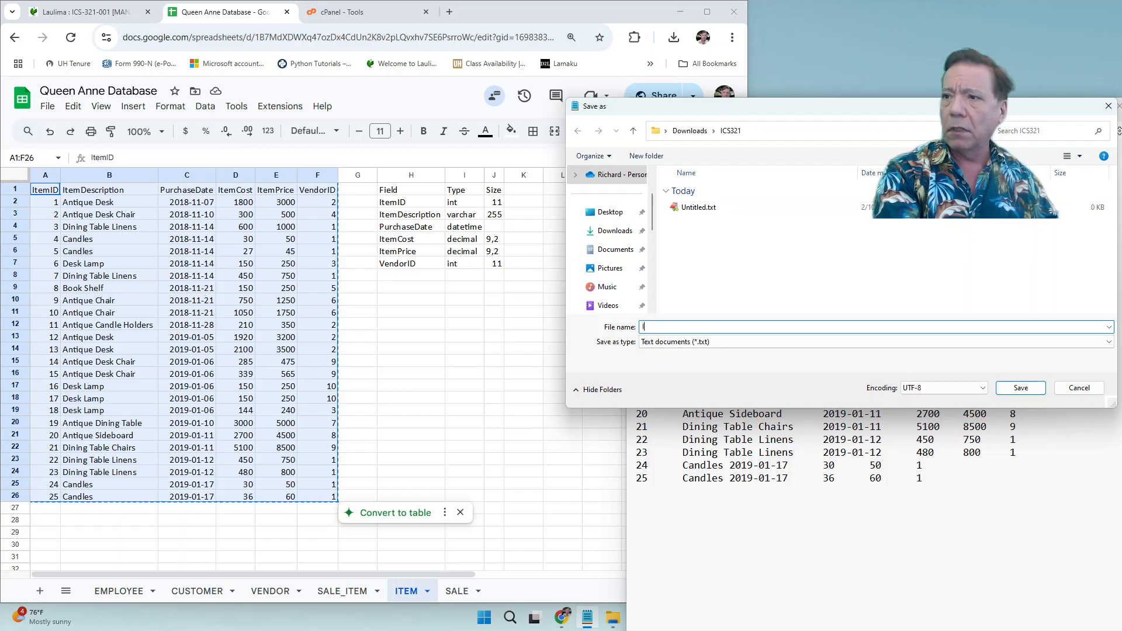
pyautogui.press('BackSpace')
pyautogui.press('BackSpace')
pyautogui.press('BackSpace')
pyautogui.press('BackSpace')
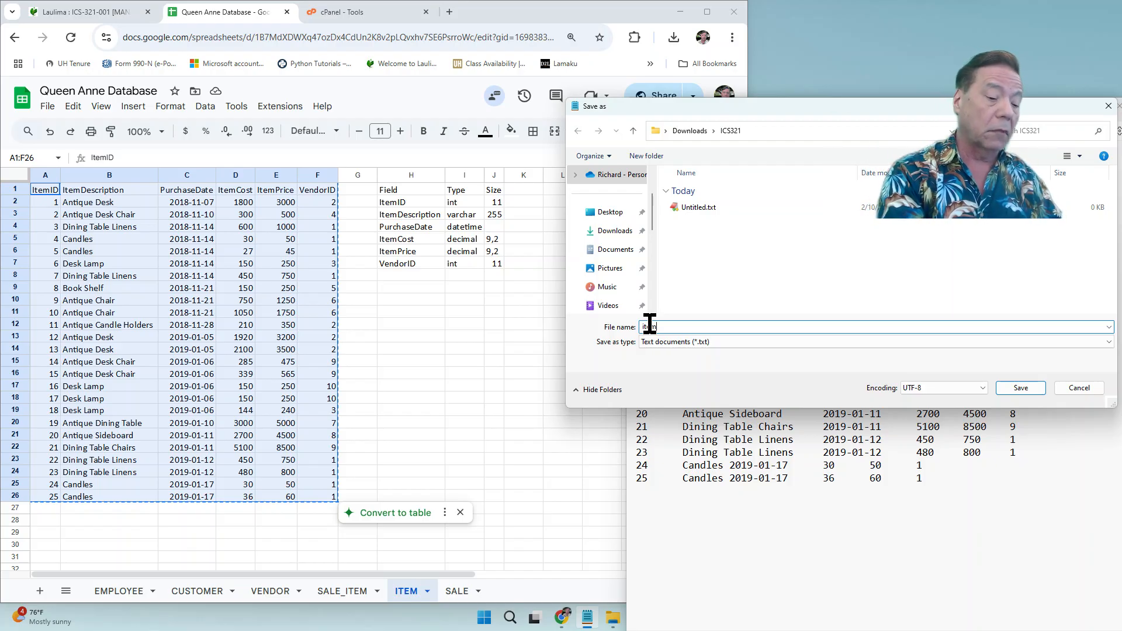
pyautogui.write('_tab.csv')
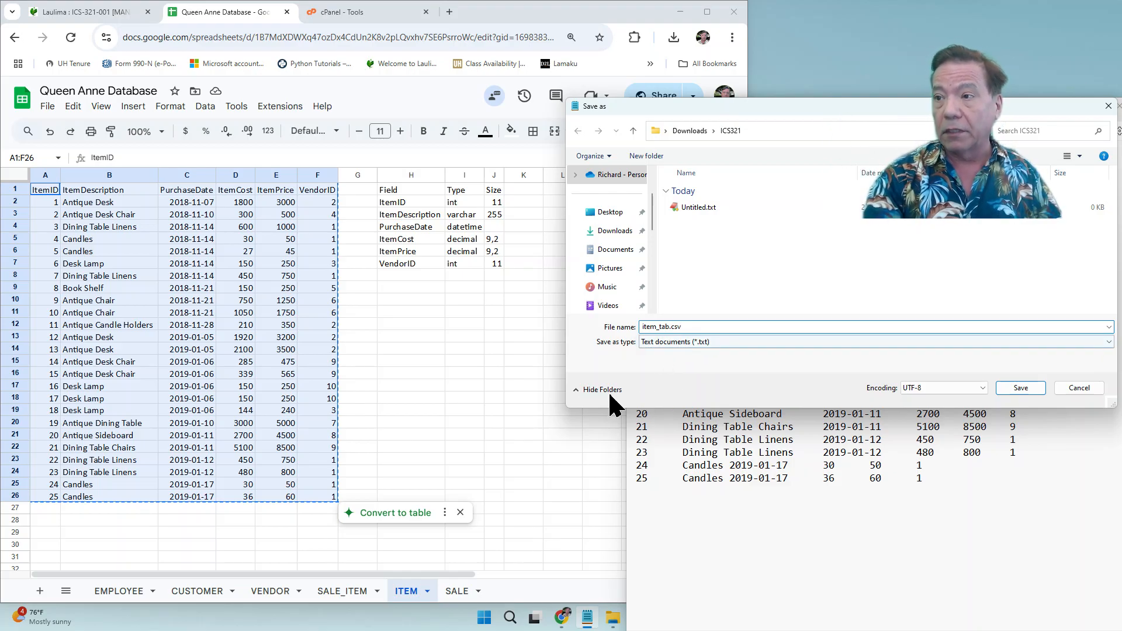
pyautogui.click(1019, 385)
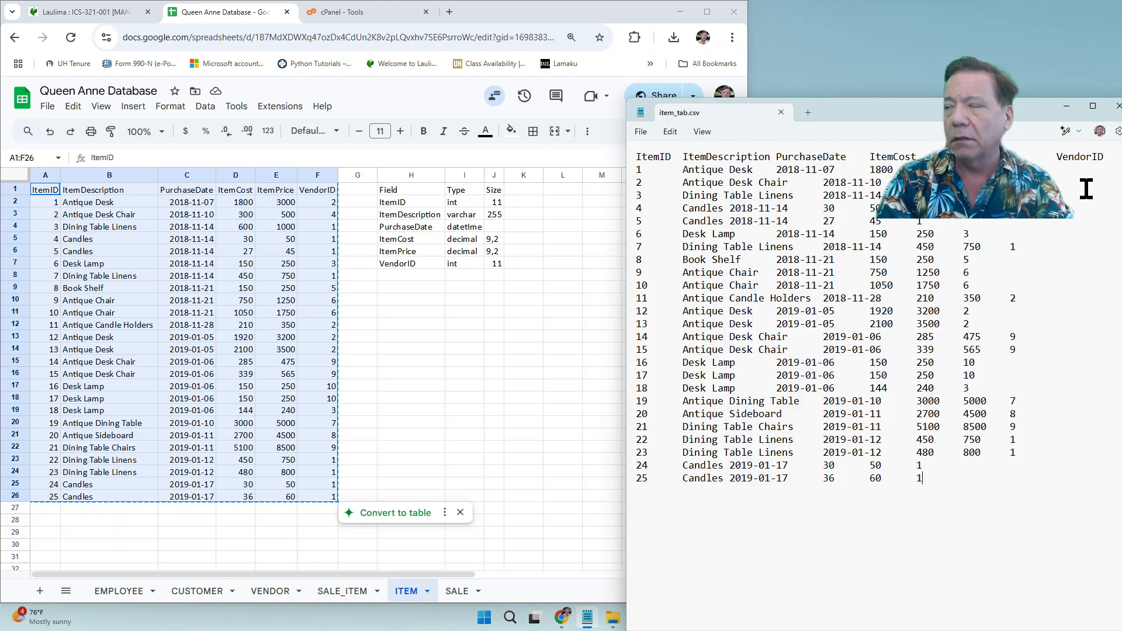
pyautogui.click(1066, 106)
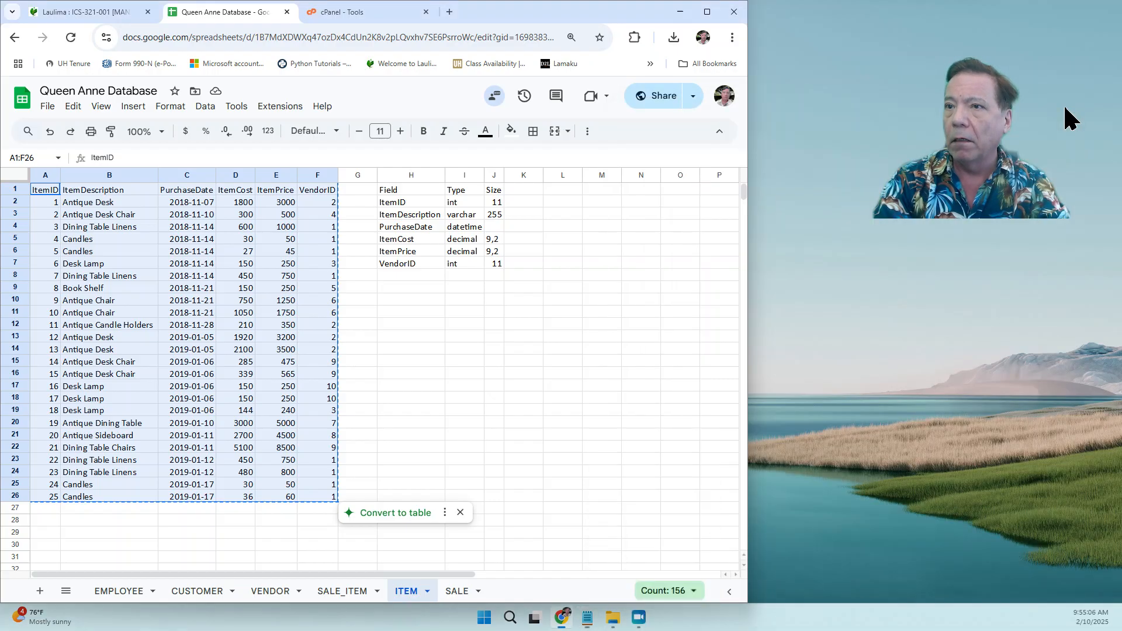
pyautogui.click(498, 399)
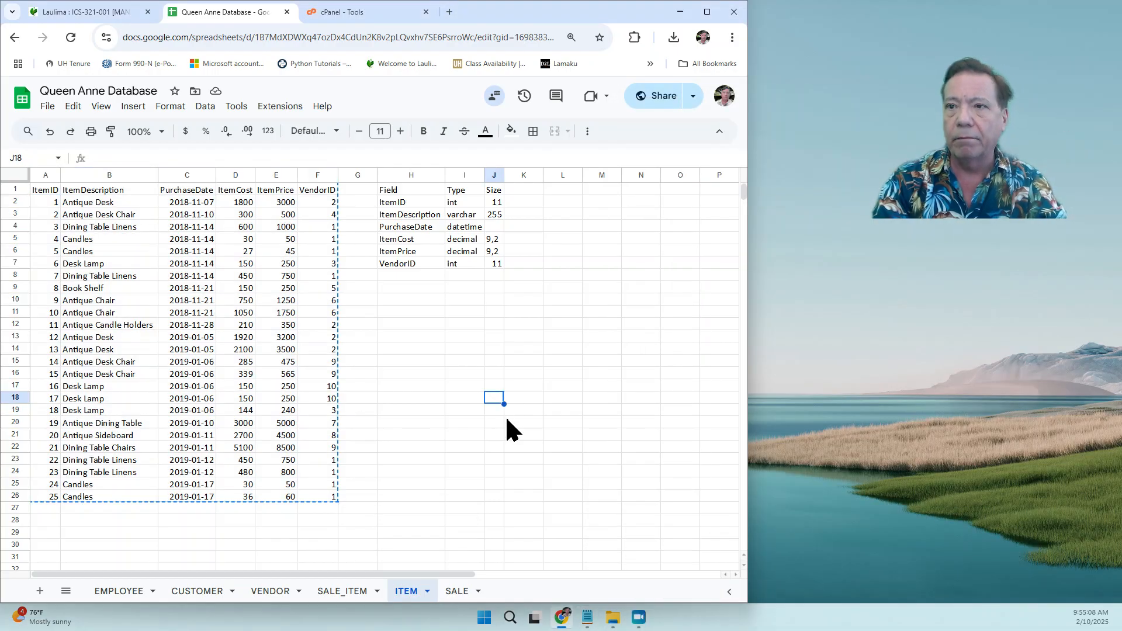
pyautogui.click(521, 447)
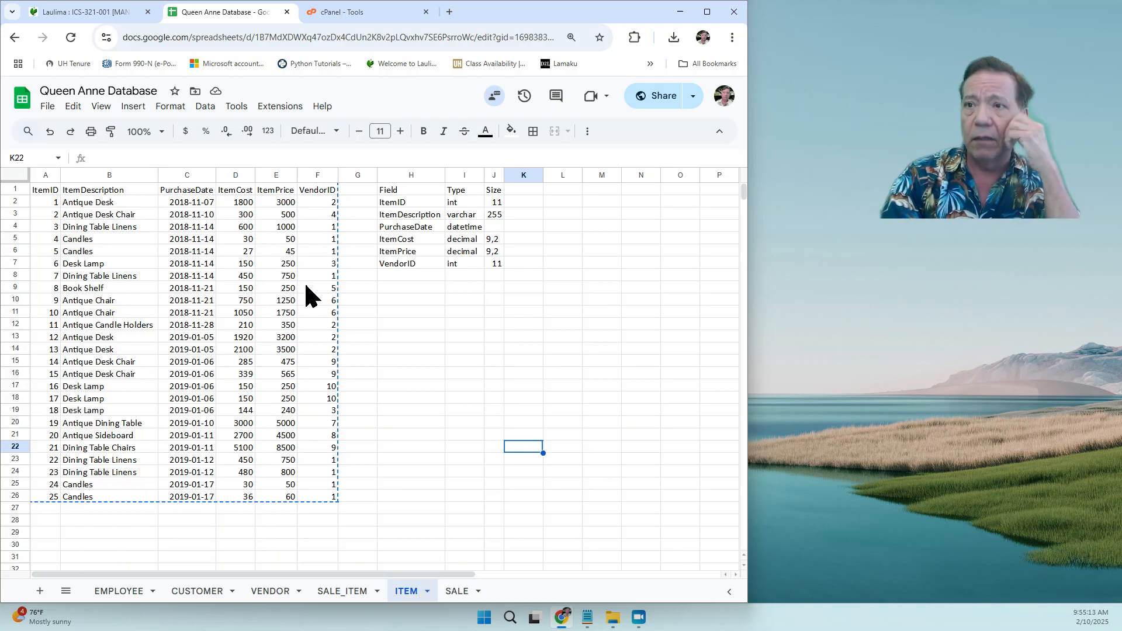
pyautogui.click(375, 325)
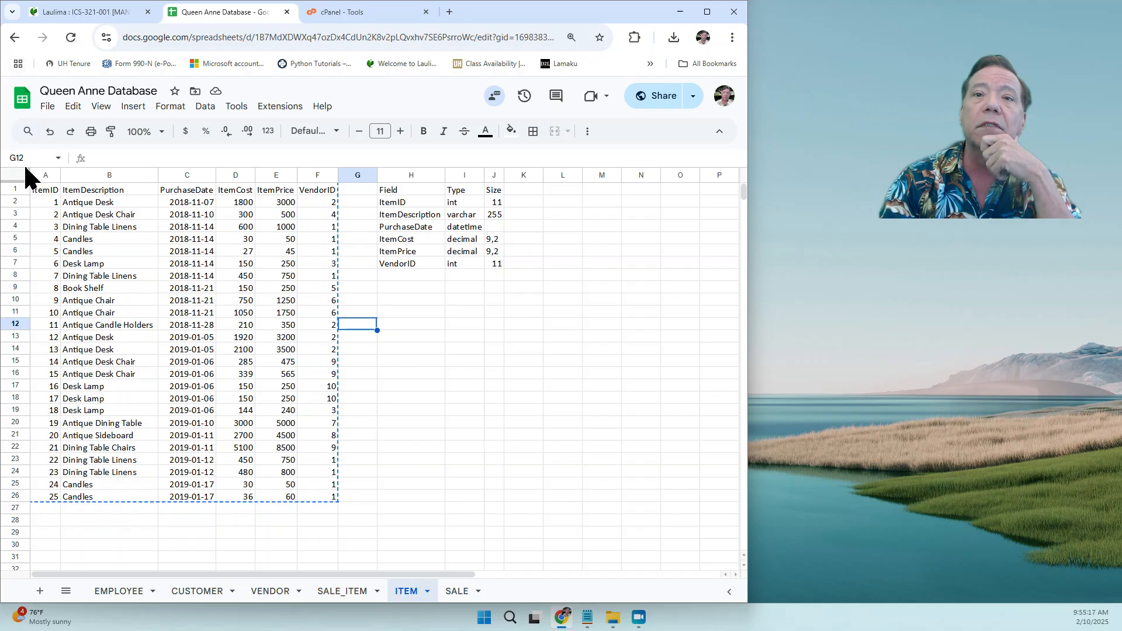
# - Check the spreadsheet's download formats, including Tab Separated Values (.tsv), without downloading anything
pyautogui.click(48, 109)
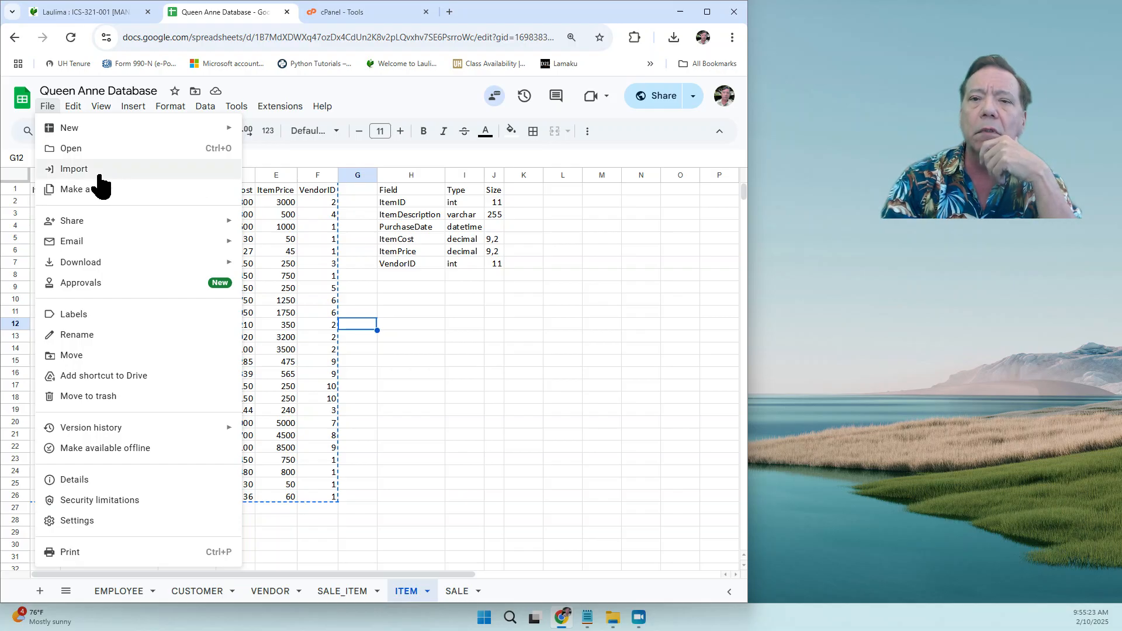
pyautogui.moveTo(83, 265)
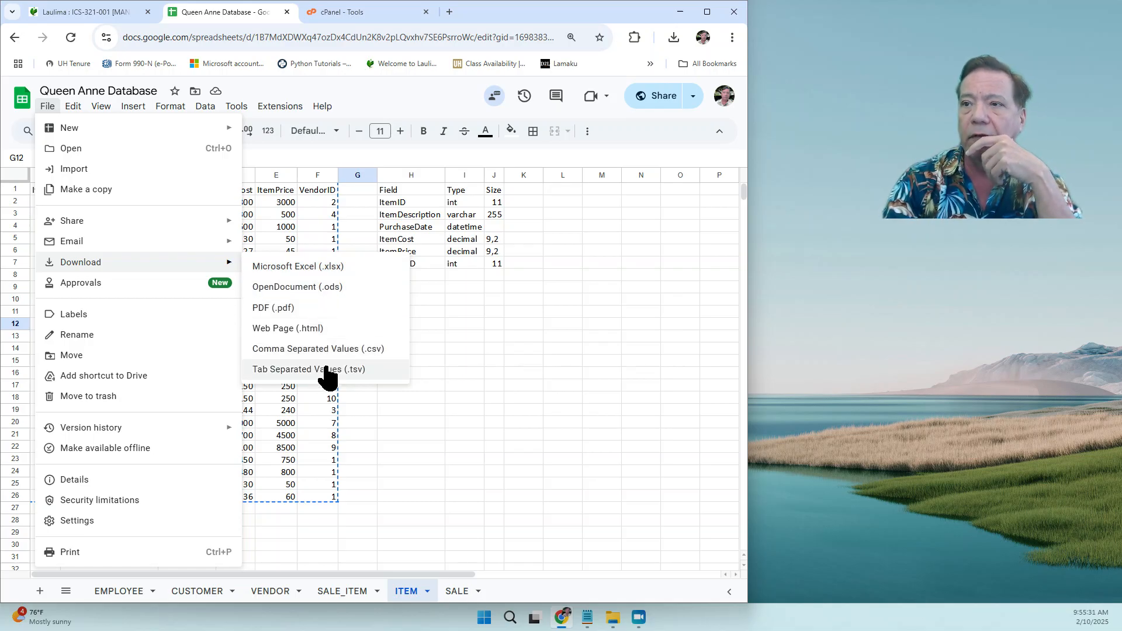
pyautogui.click(556, 385)
# - Review the ITEM worksheet's field, type and size specifications and check the assignment's import instructions
pyautogui.moveTo(398, 192); pyautogui.dragTo(489, 258)
pyautogui.click(548, 263)
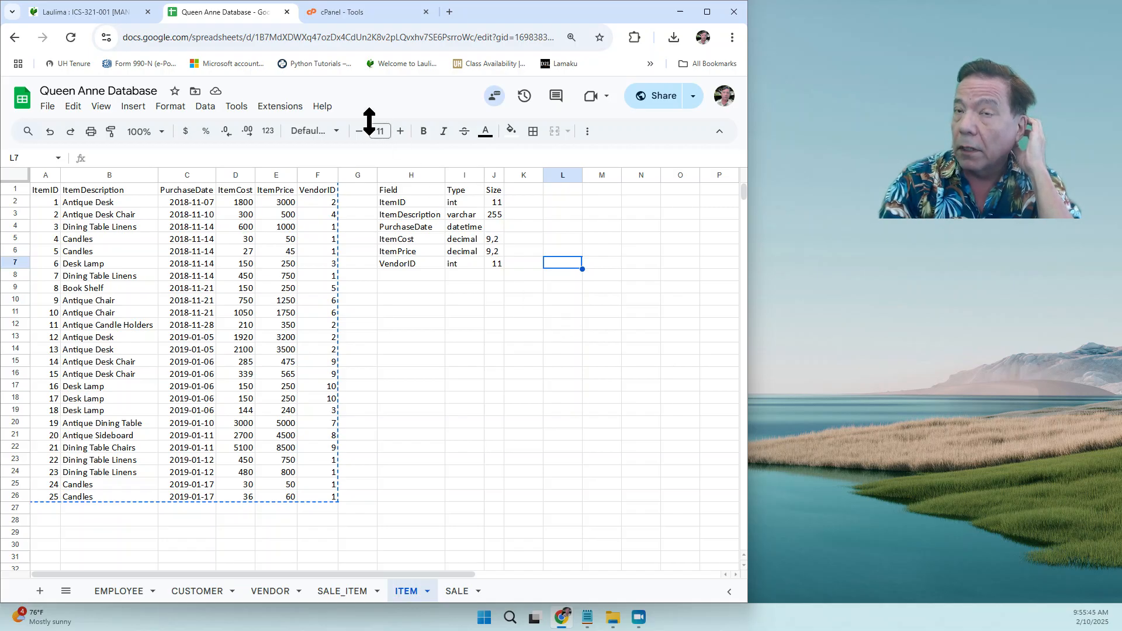
pyautogui.click(87, 12)
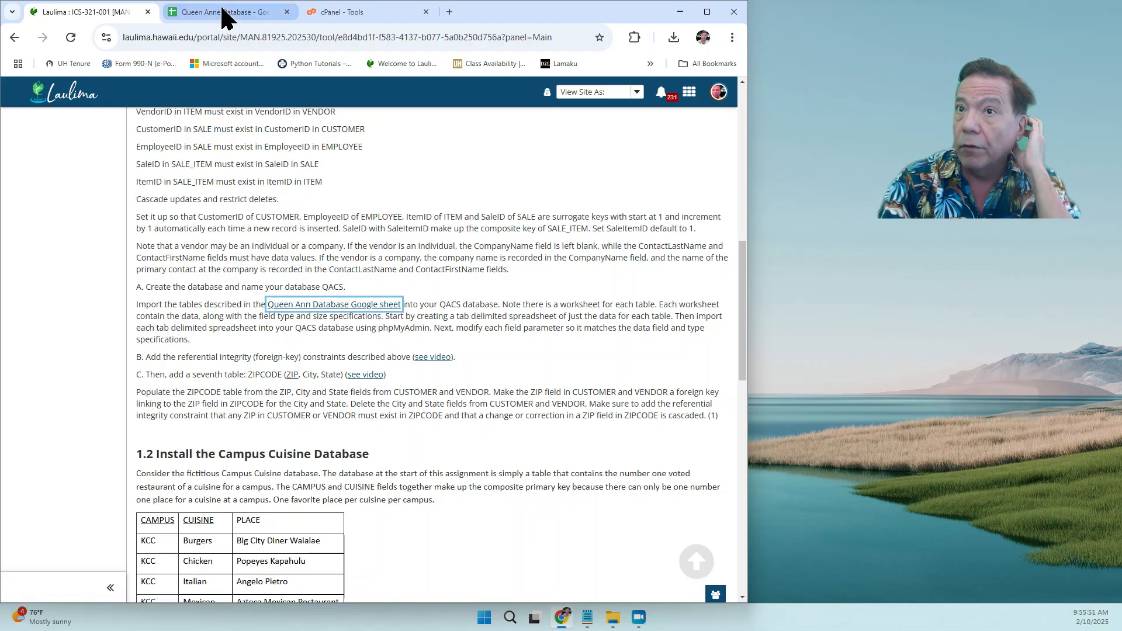
pyautogui.click(244, 17)
pyautogui.click(457, 188)
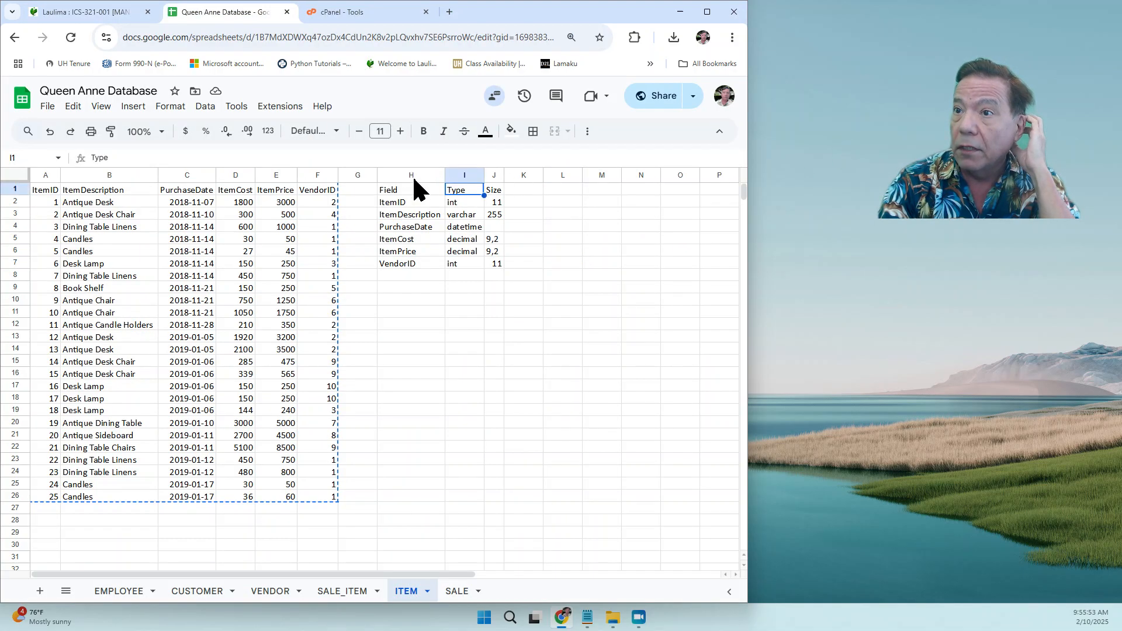
pyautogui.moveTo(441, 174); pyautogui.dragTo(413, 175)
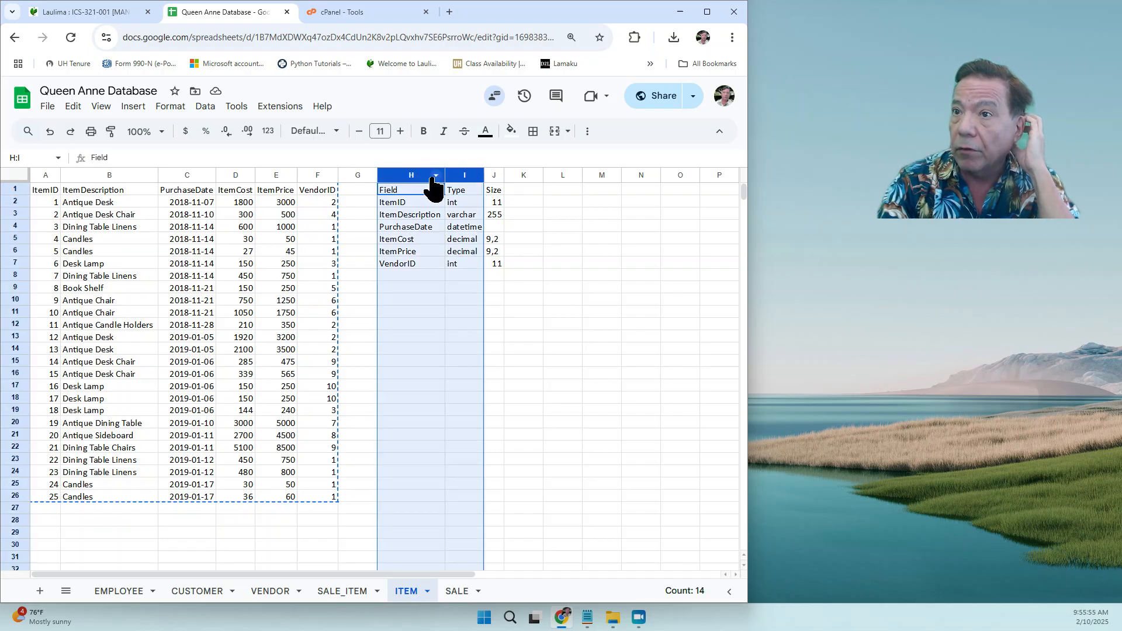
pyautogui.click(403, 188)
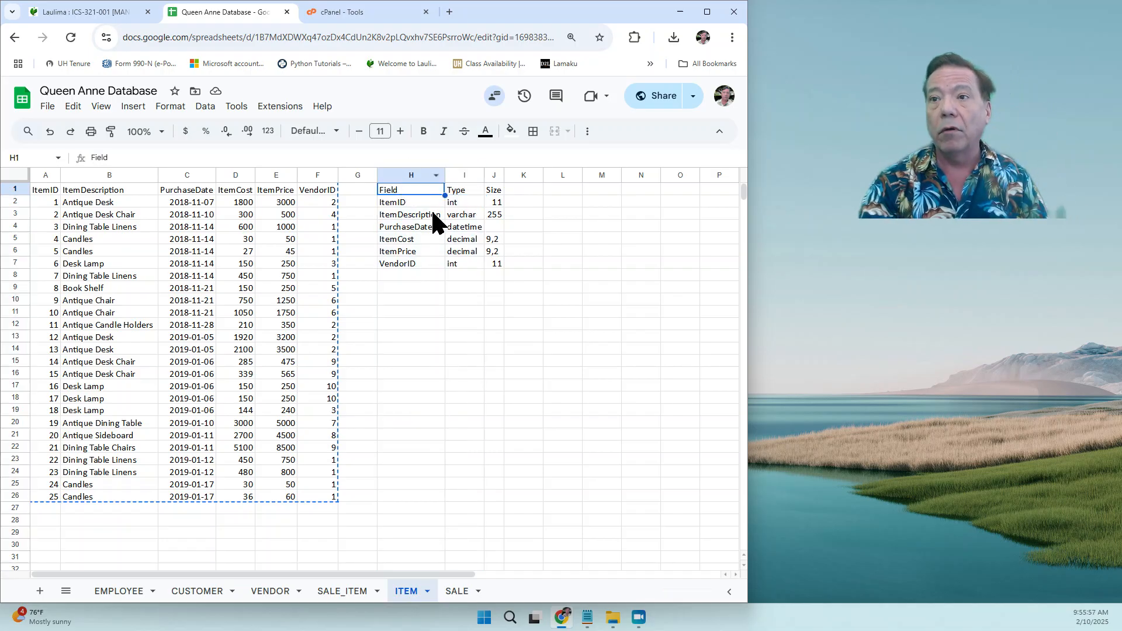
# - Delete columns H–J, holding the field, type and size specifications, from the ITEM worksheet
pyautogui.moveTo(386, 174); pyautogui.dragTo(479, 175)
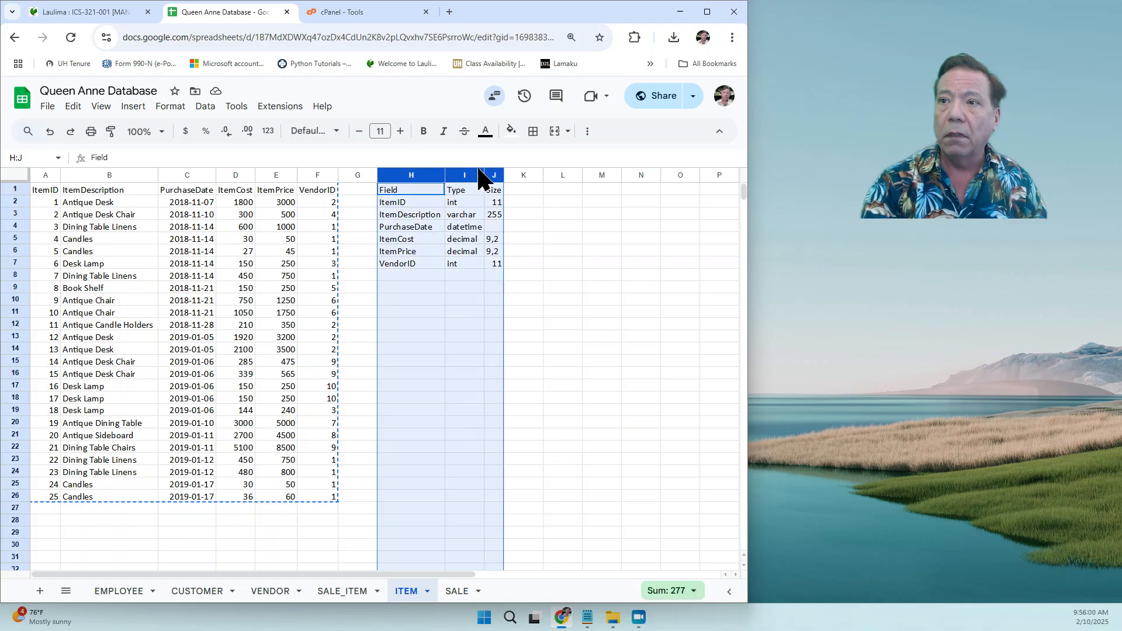
pyautogui.rightClick(463, 287)
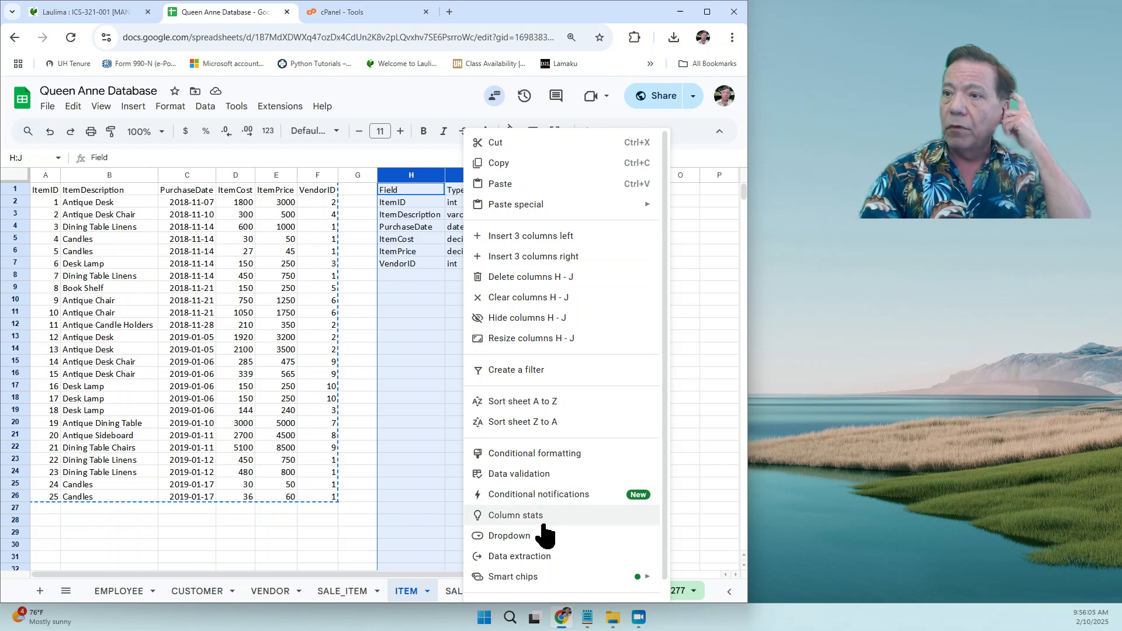
pyautogui.click(581, 283)
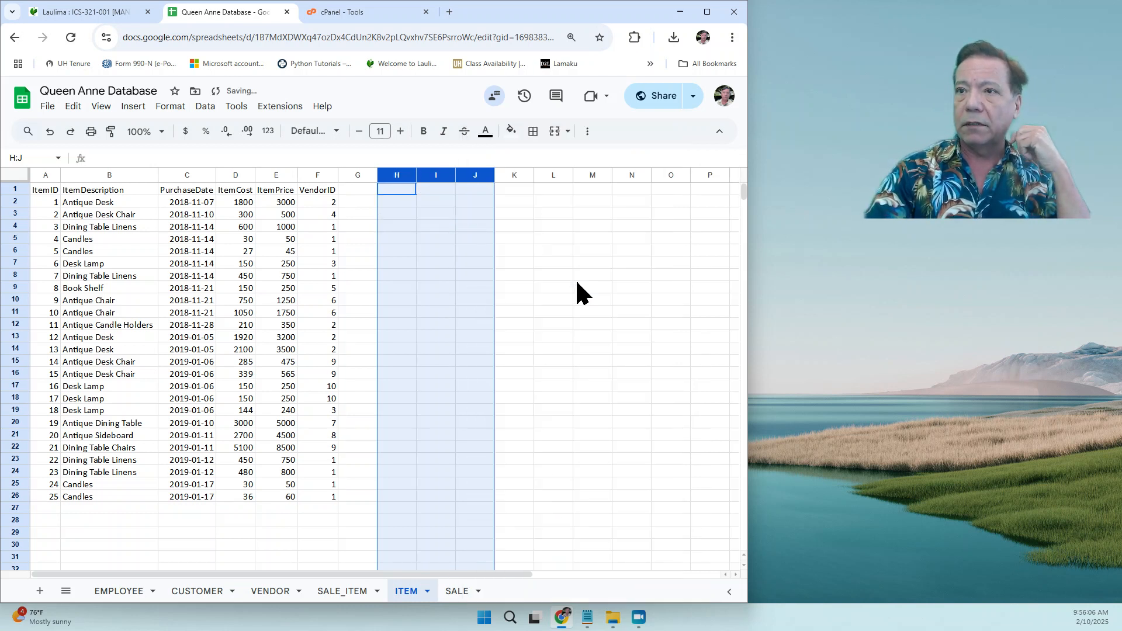
pyautogui.click(477, 267)
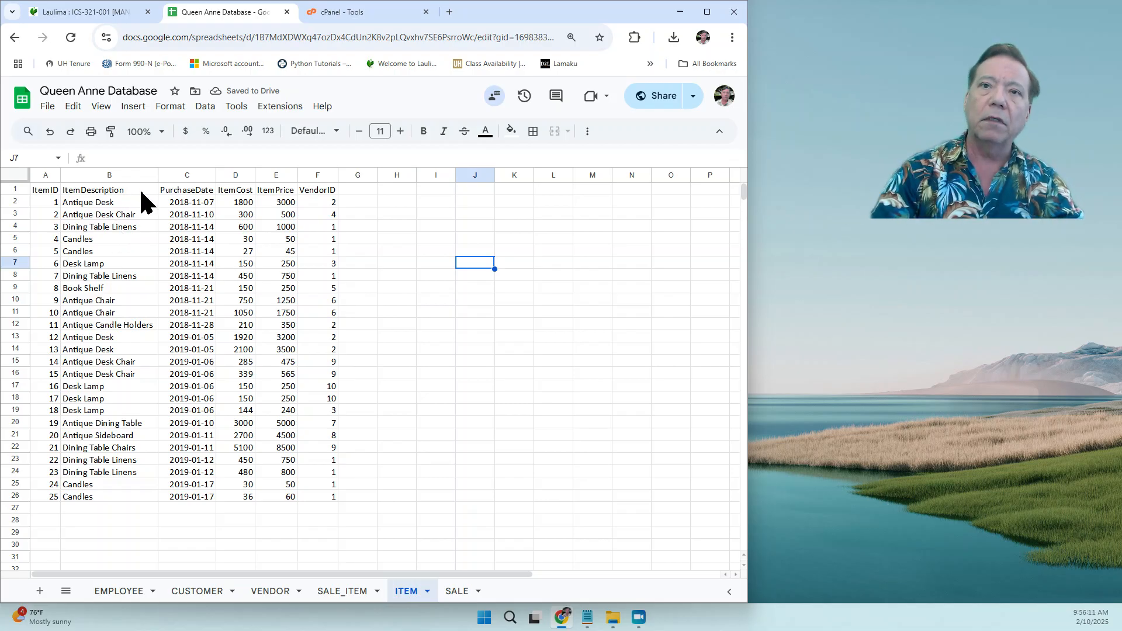
# - Download the ITEM worksheet as Tab Separated Values, saving Queen Anne Database - ITEM.tsv in the ICS321 downloads folder
pyautogui.click(48, 106)
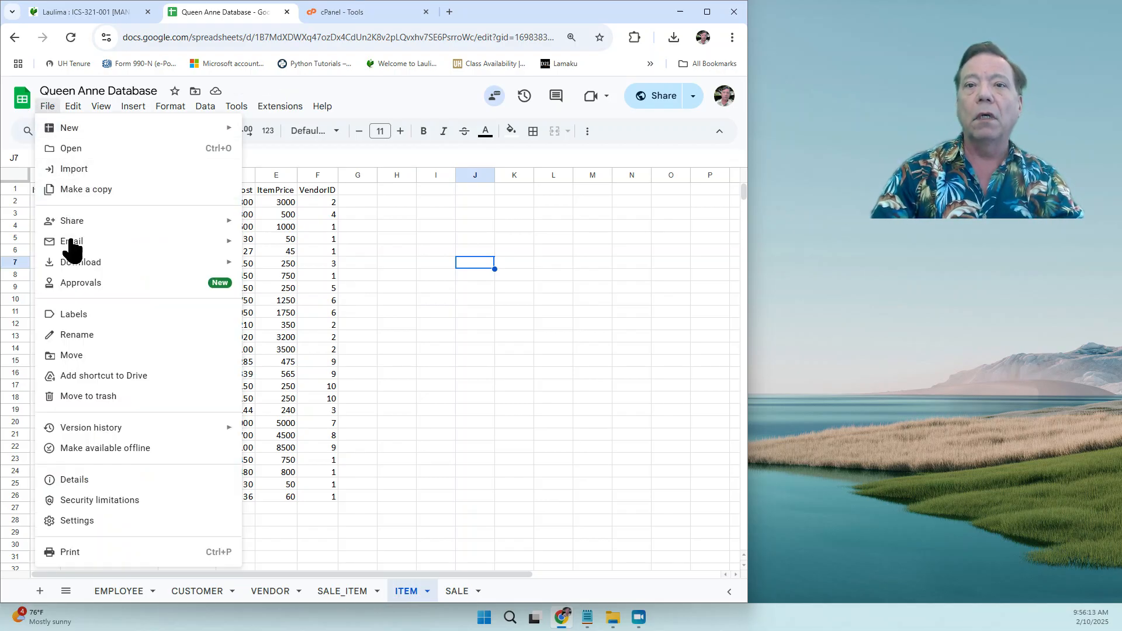
pyautogui.moveTo(80, 264)
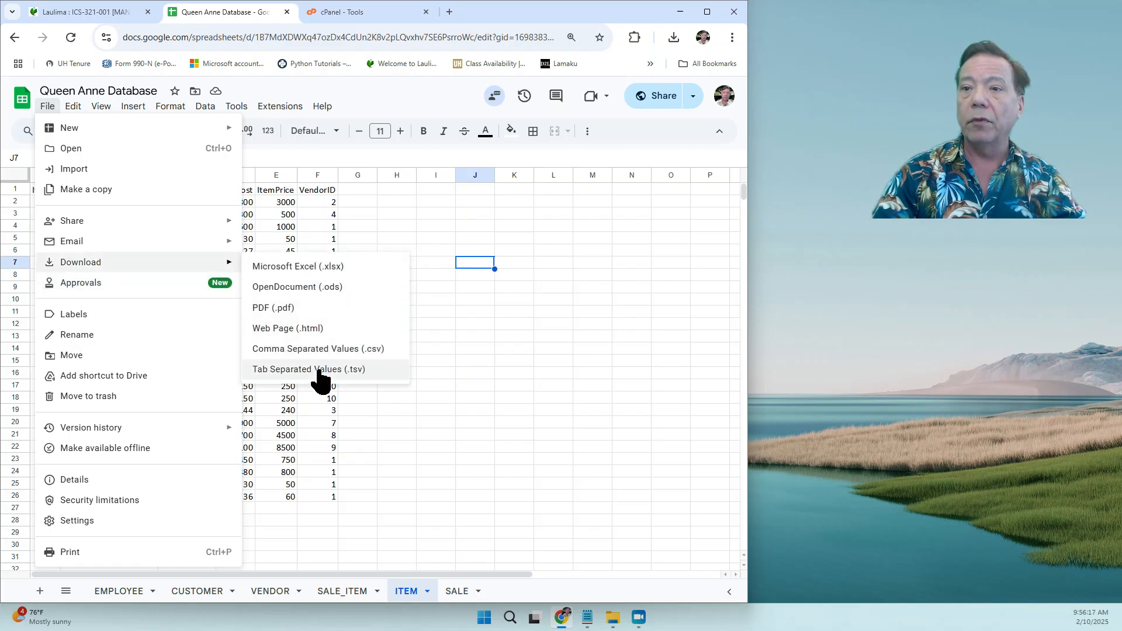
pyautogui.click(320, 369)
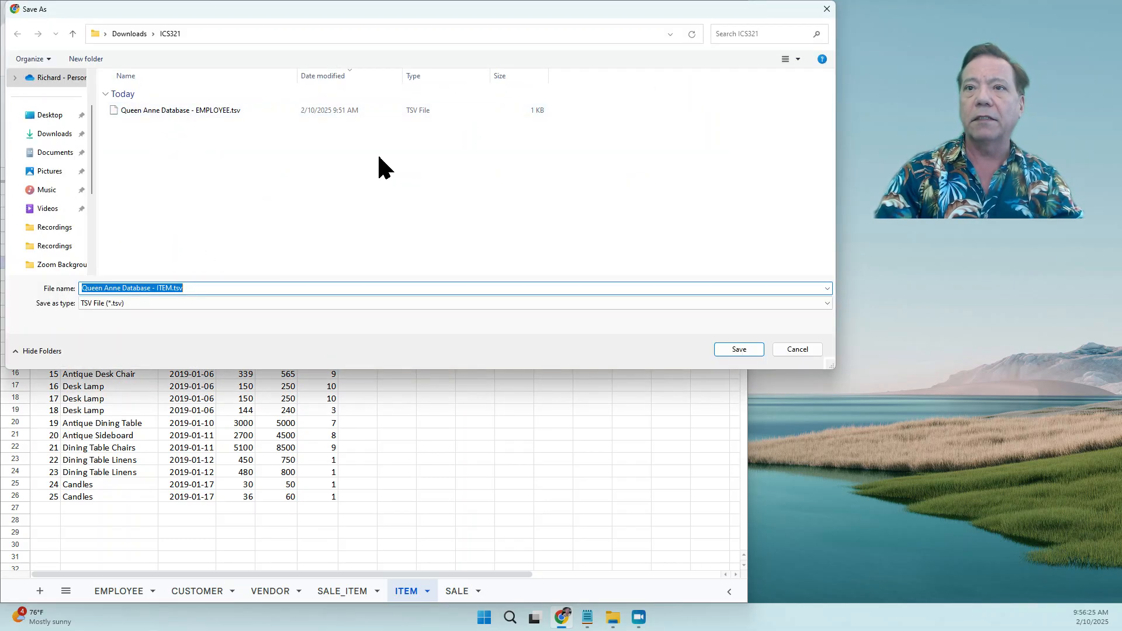
pyautogui.click(732, 346)
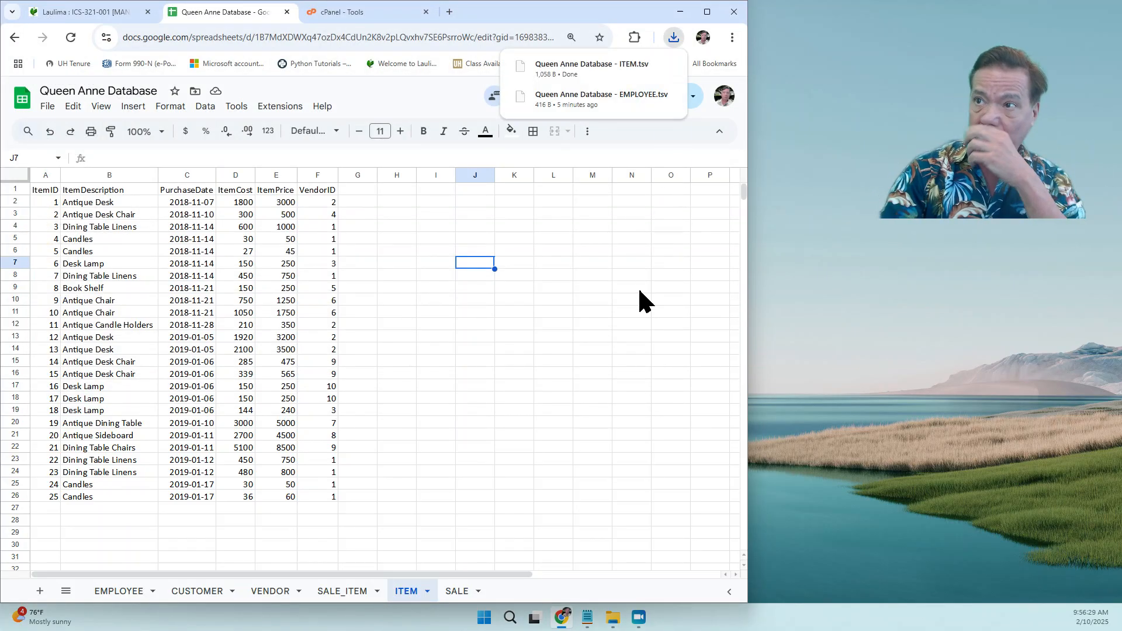
# - Switch to the ICS321 downloads folder in File Explorer and delete Queen Anne Database - EMPLOYEE.tsv
pyautogui.click(613, 618)
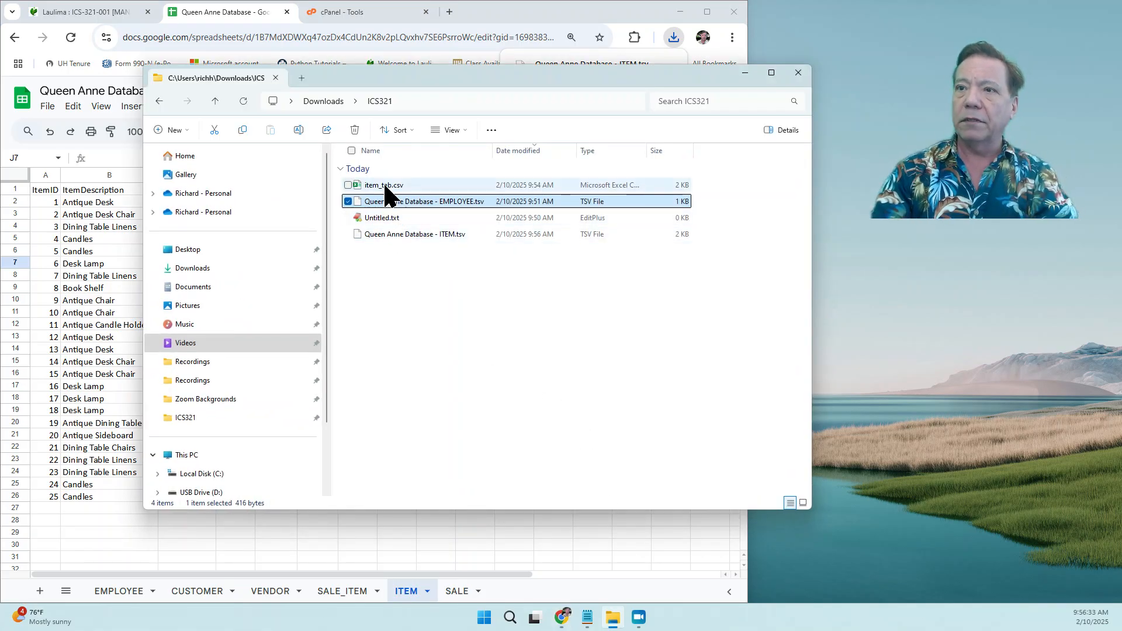
pyautogui.click(384, 186)
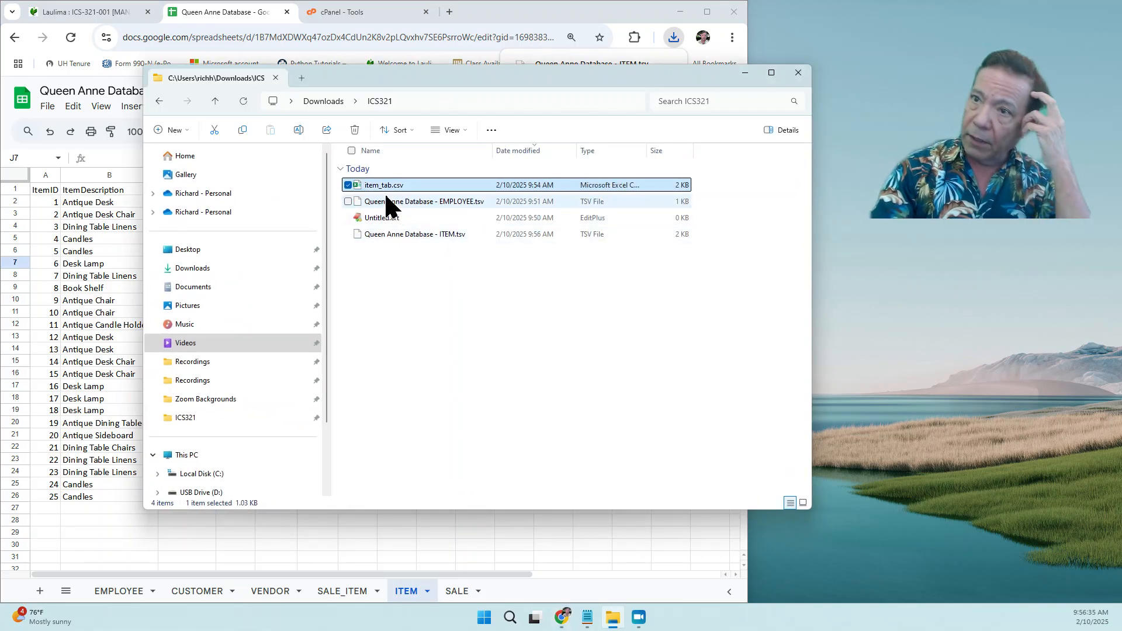
pyautogui.click(399, 237)
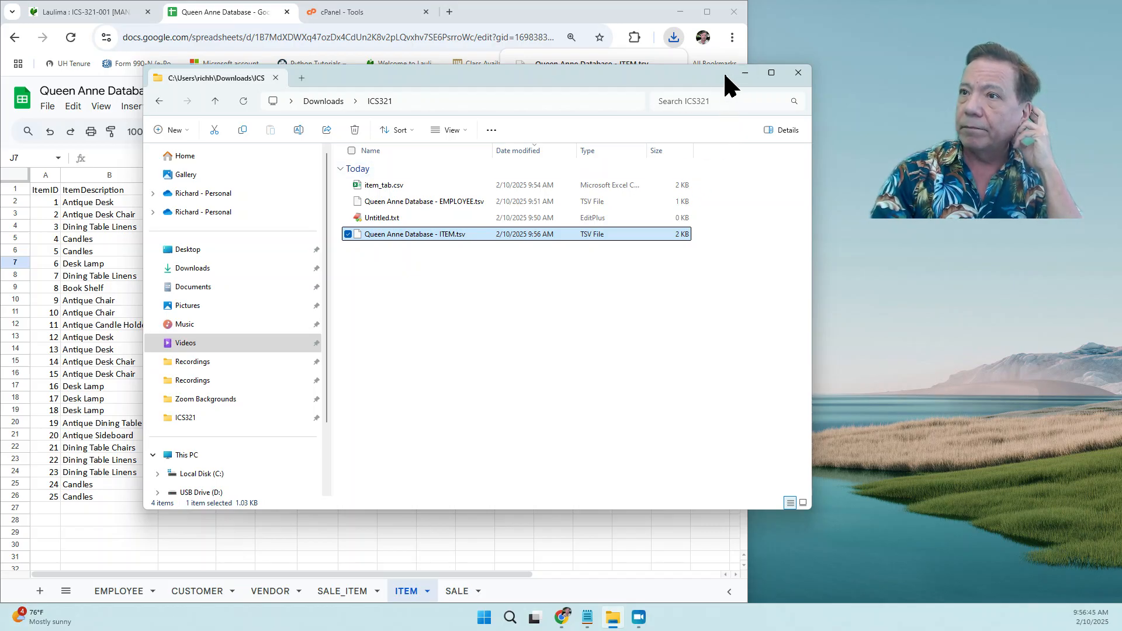
pyautogui.click(395, 201)
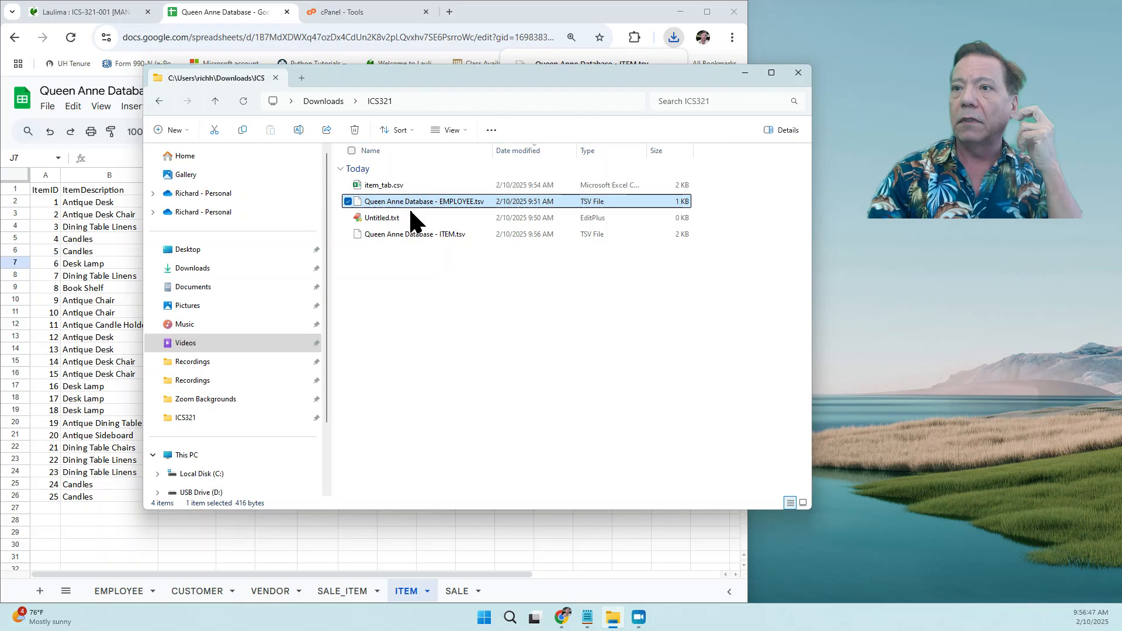
pyautogui.rightClick(401, 204)
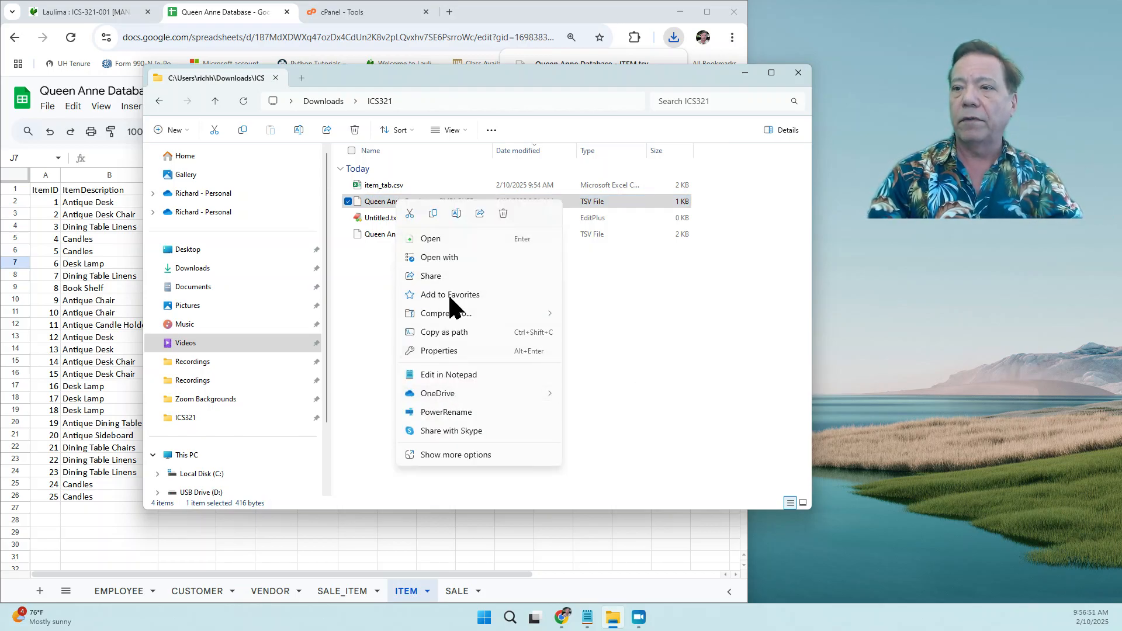
pyautogui.click(502, 213)
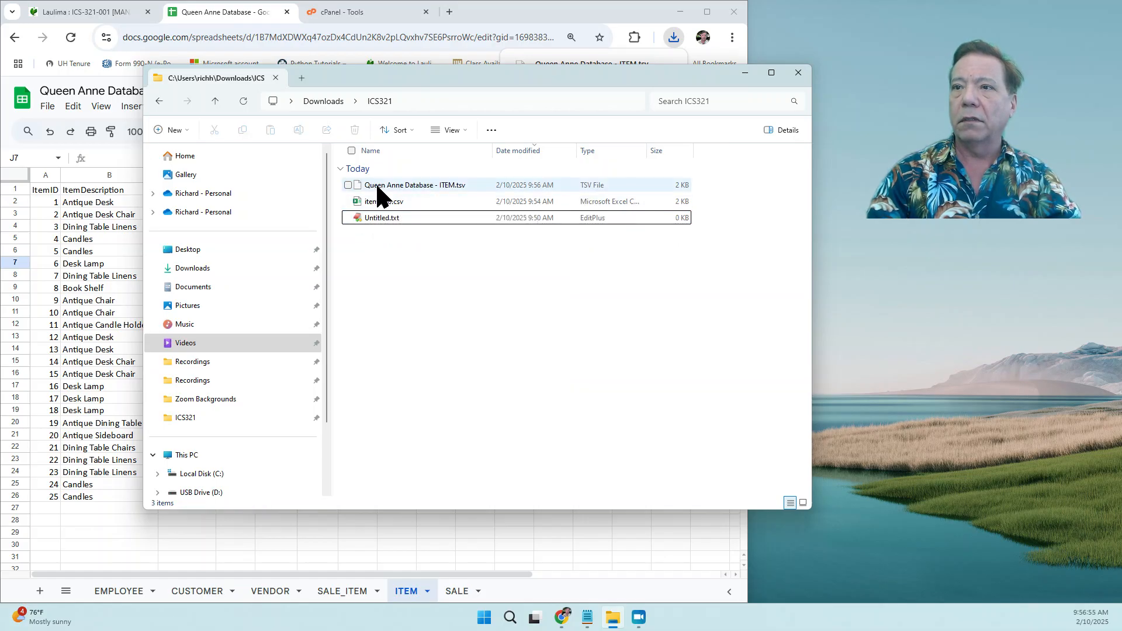
# - Delete Queen Anne Database - ITEM.tsv and Untitled.txt from the ICS321 folder, keeping item_tab.csv
pyautogui.click(377, 186)
pyautogui.rightClick(377, 187)
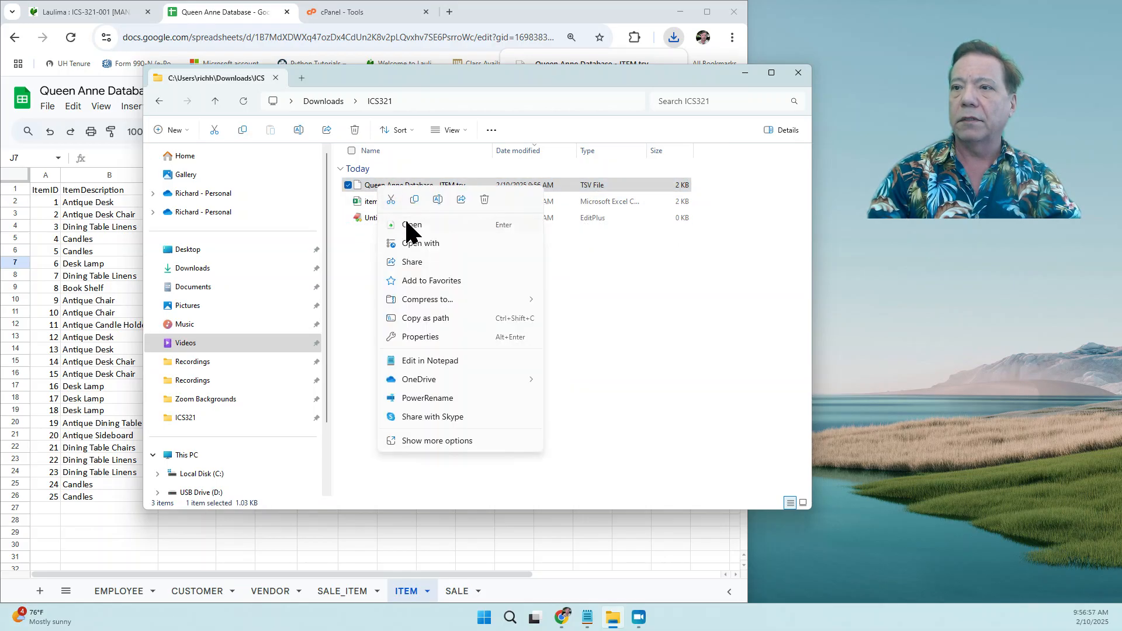
pyautogui.click(485, 200)
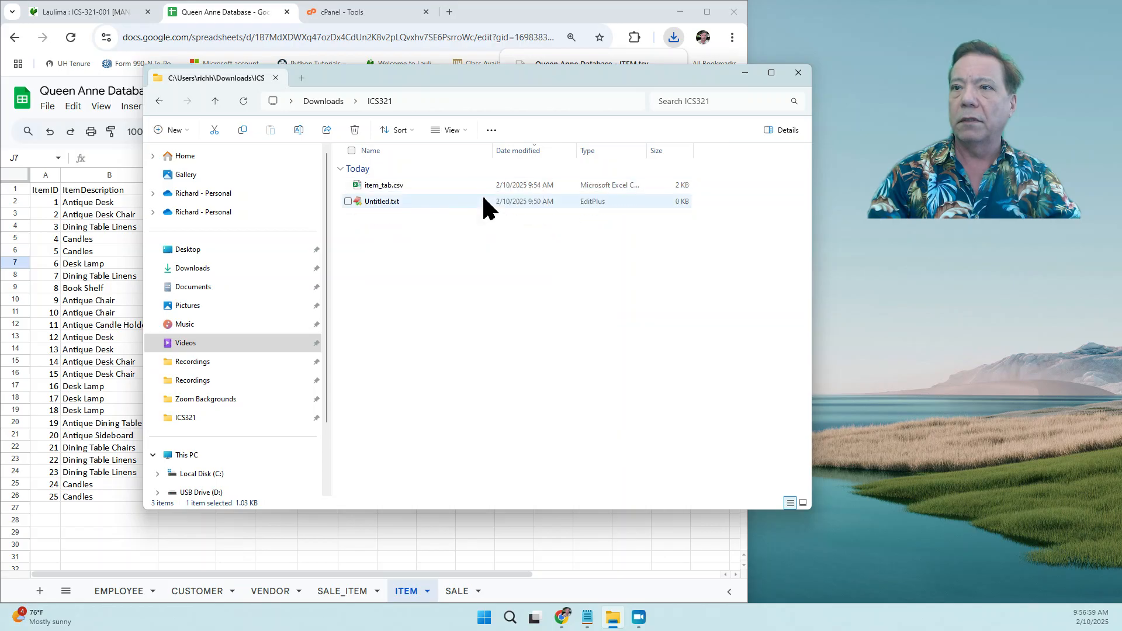
pyautogui.click(387, 202)
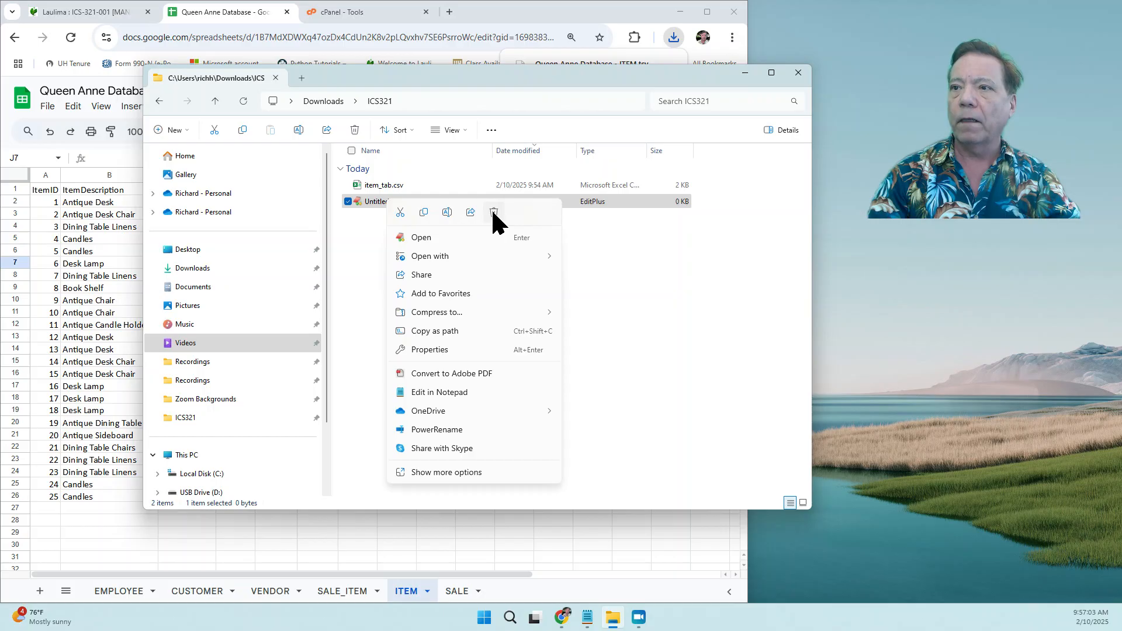
pyautogui.click(494, 212)
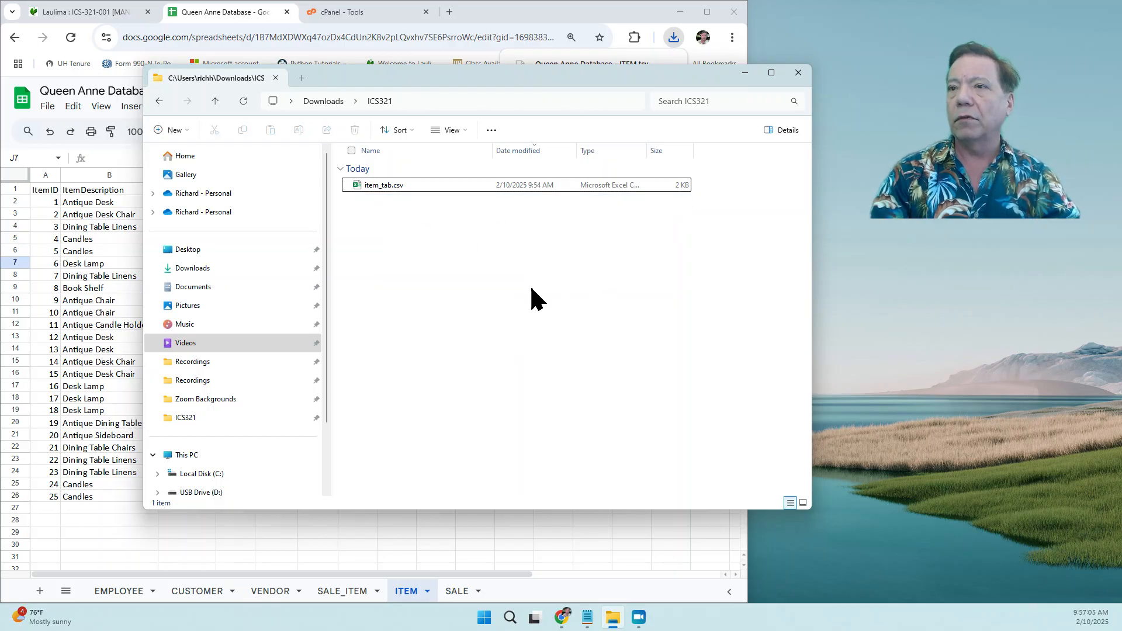
# - Check the contents of item_tab.csv in Notepad, then minimize Notepad and File Explorer to return to the spreadsheet
pyautogui.click(587, 618)
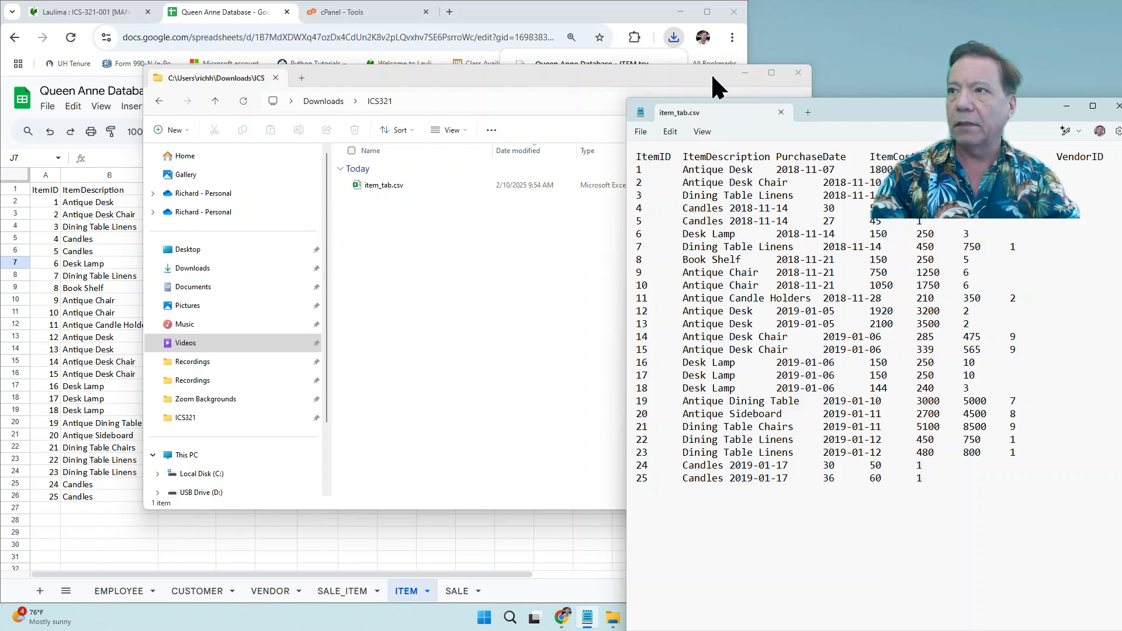
pyautogui.click(1066, 106)
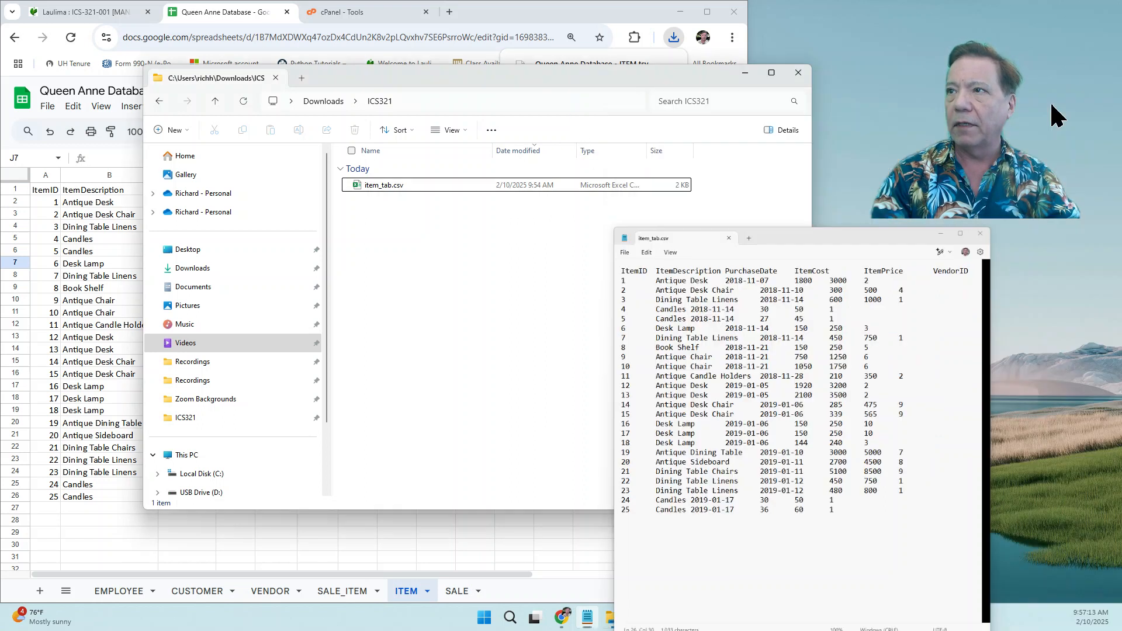
pyautogui.click(745, 73)
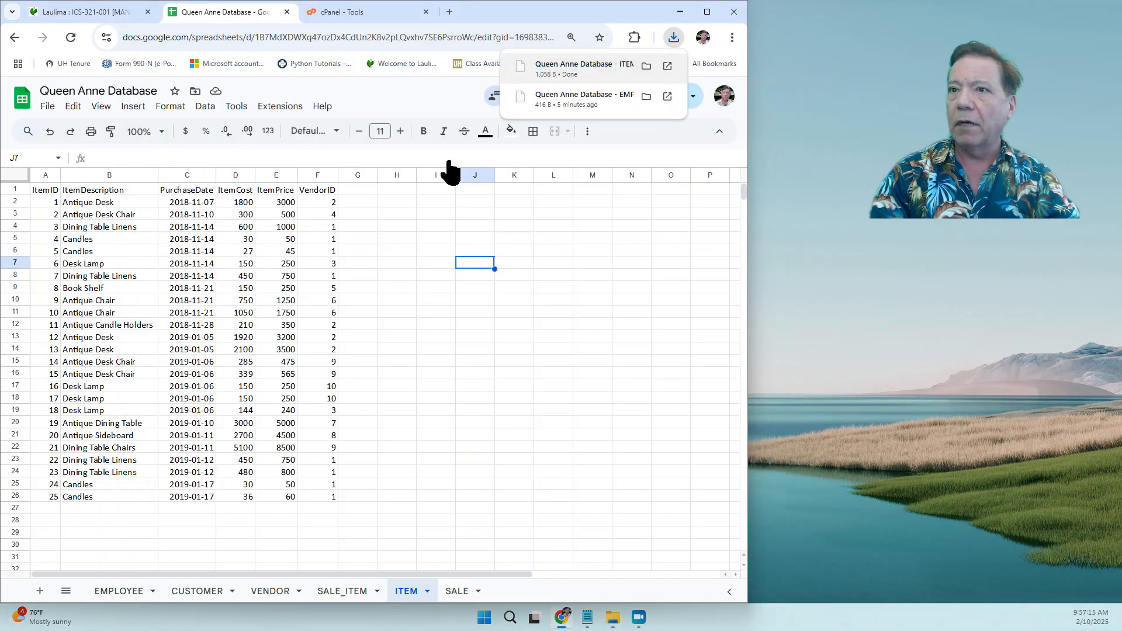
# - In the VENDOR worksheet, delete columns L–O, the blank column and the field specifications beside the Email data
pyautogui.click(279, 589)
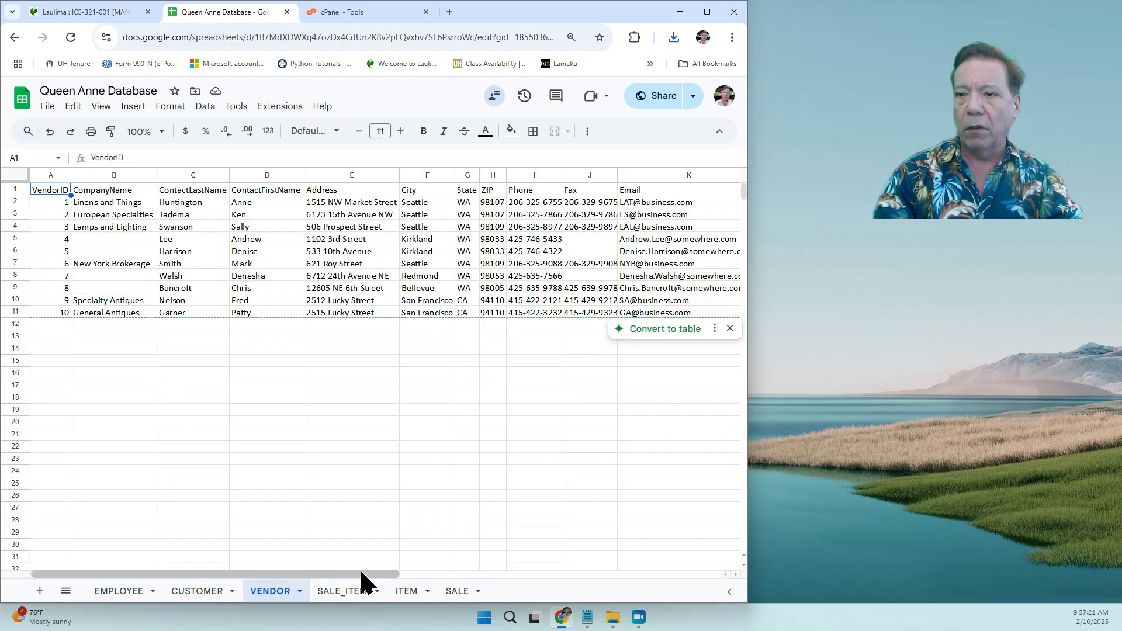
pyautogui.moveTo(361, 574); pyautogui.dragTo(601, 604)
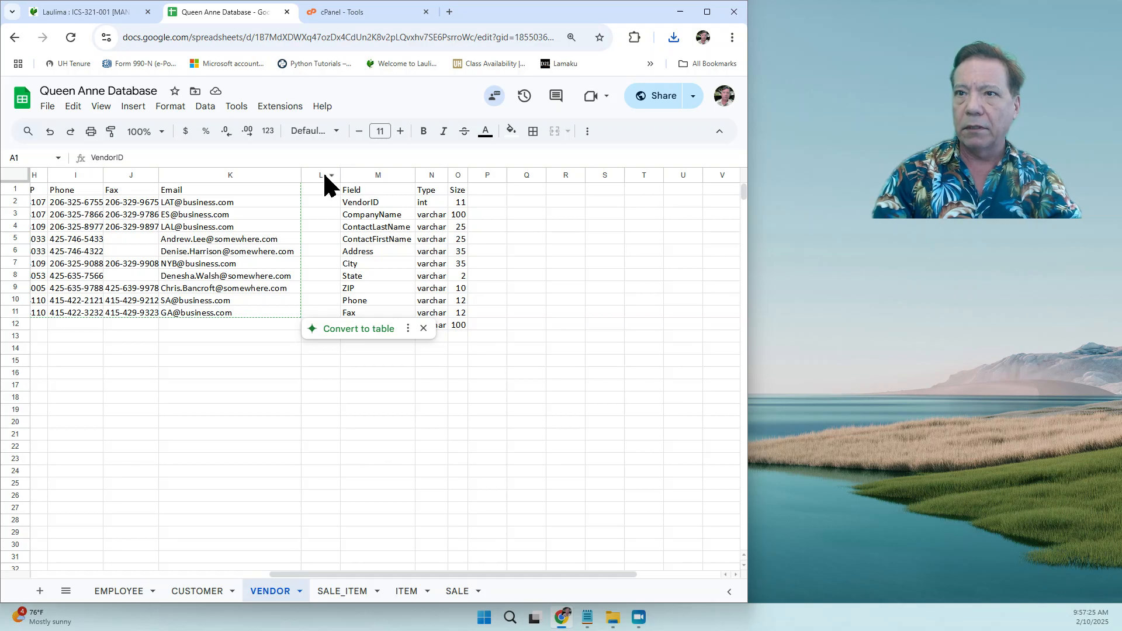
pyautogui.click(319, 175)
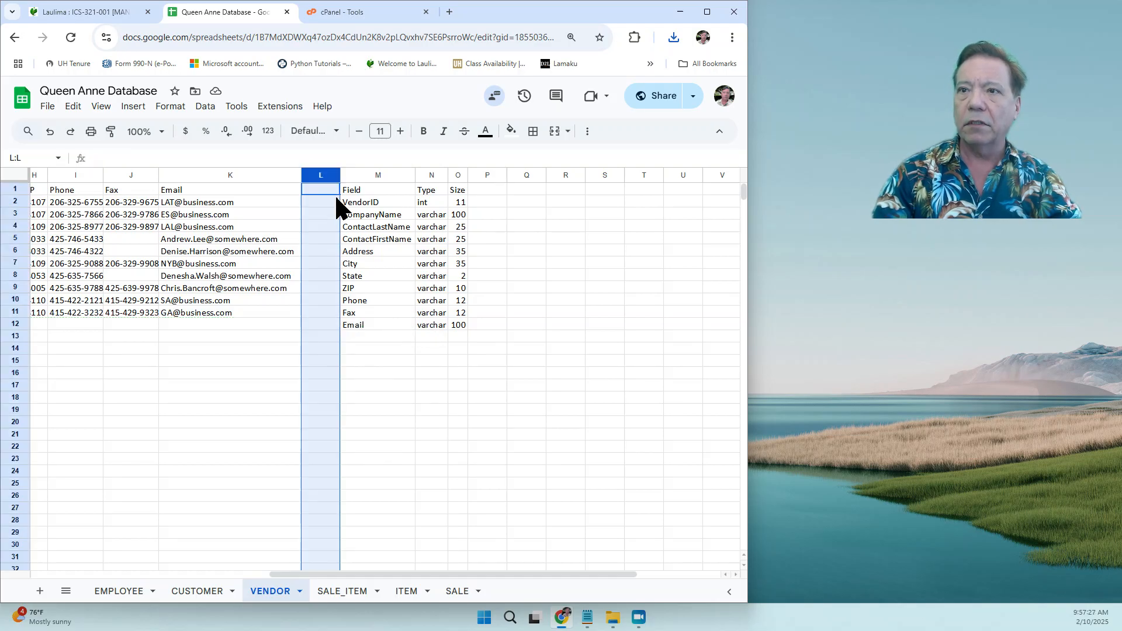
pyautogui.keyDown('shift'); pyautogui.click(454, 176); pyautogui.keyUp('shift')
pyautogui.rightClick(454, 175)
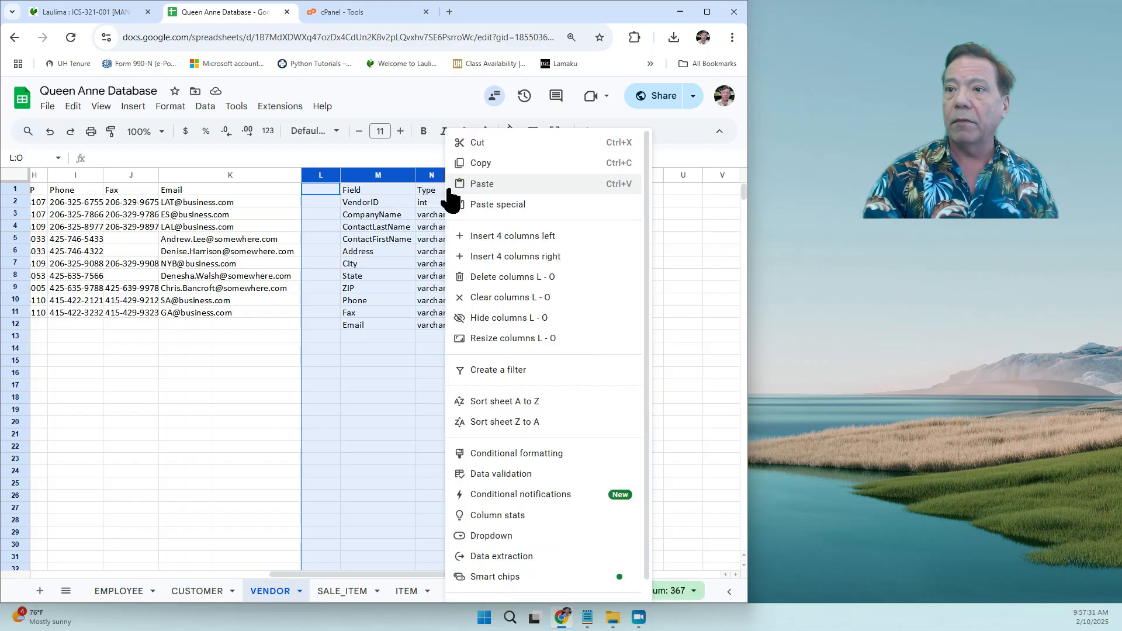
pyautogui.click(473, 277)
pyautogui.click(284, 314)
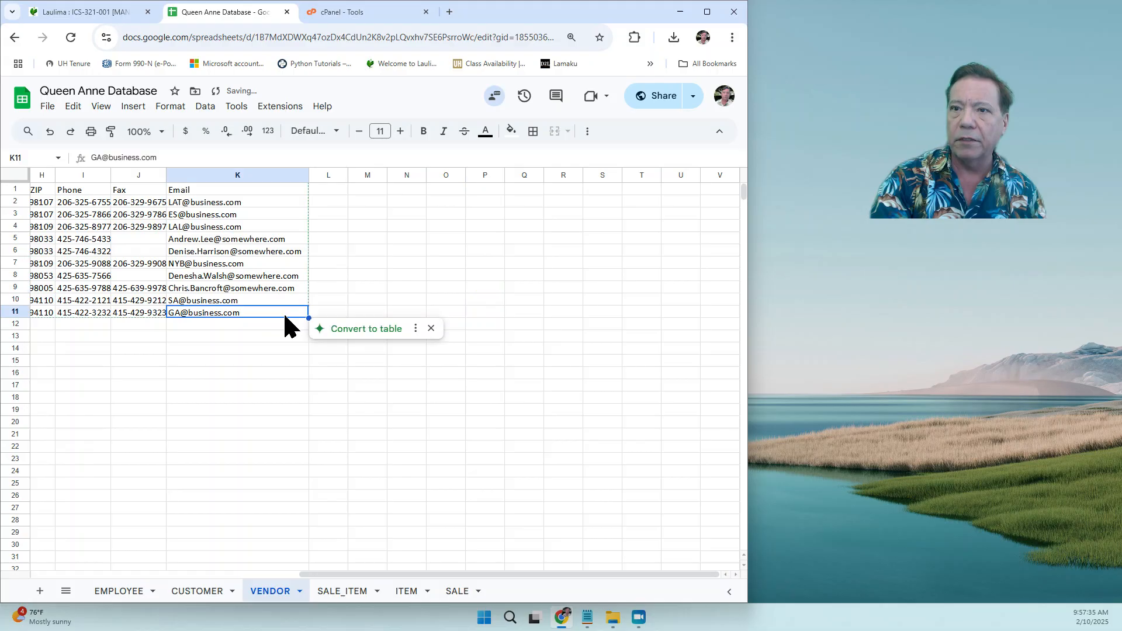
# - Download the VENDOR worksheet as Comma Separated Values, saving Queen Anne Database - VENDOR.csv in the ICS321 downloads folder
pyautogui.moveTo(383, 571); pyautogui.dragTo(117, 551)
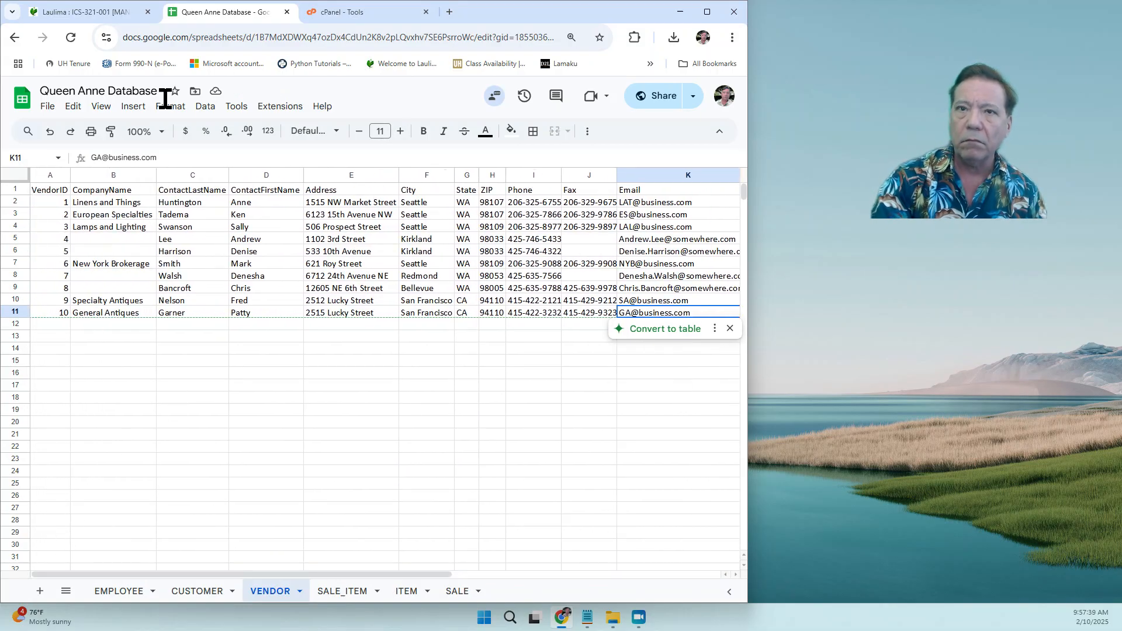
pyautogui.click(48, 110)
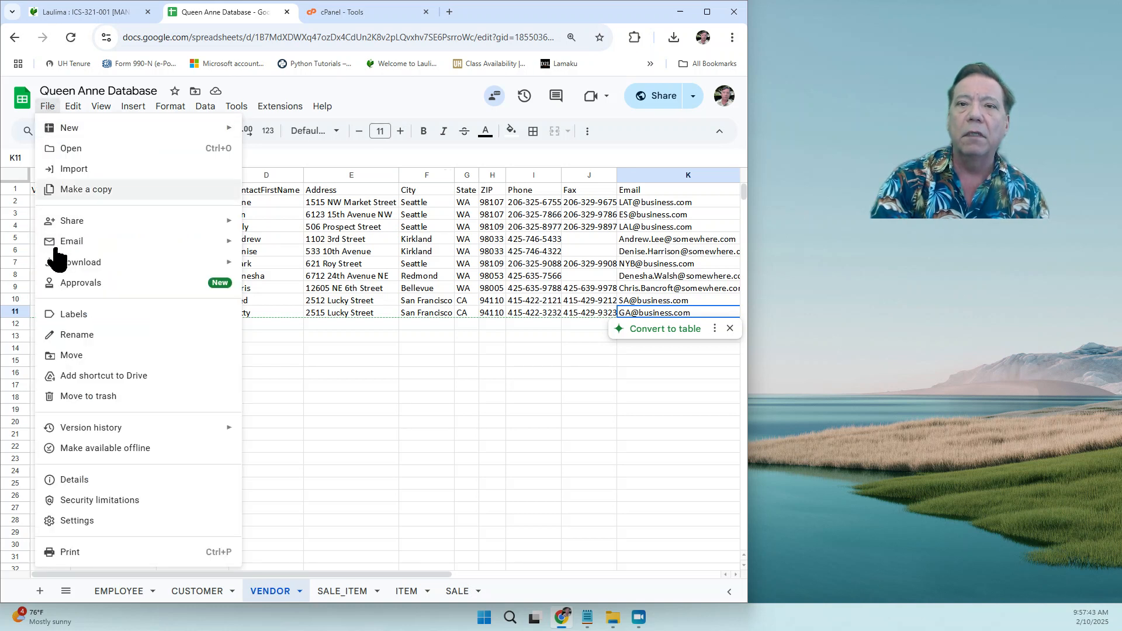
pyautogui.moveTo(56, 264)
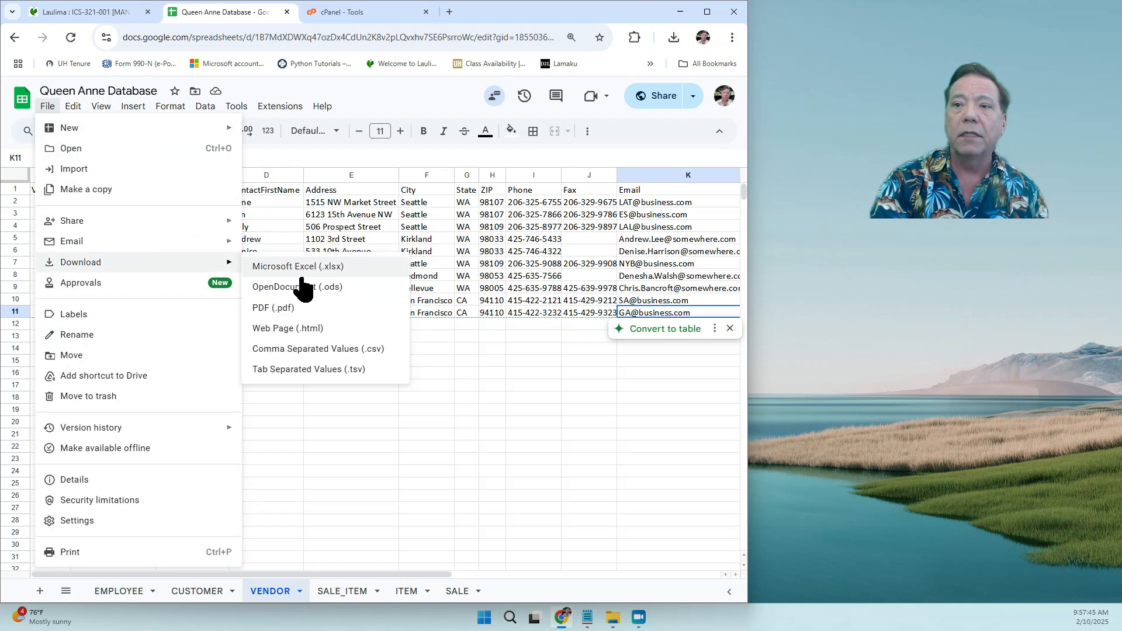
pyautogui.click(316, 349)
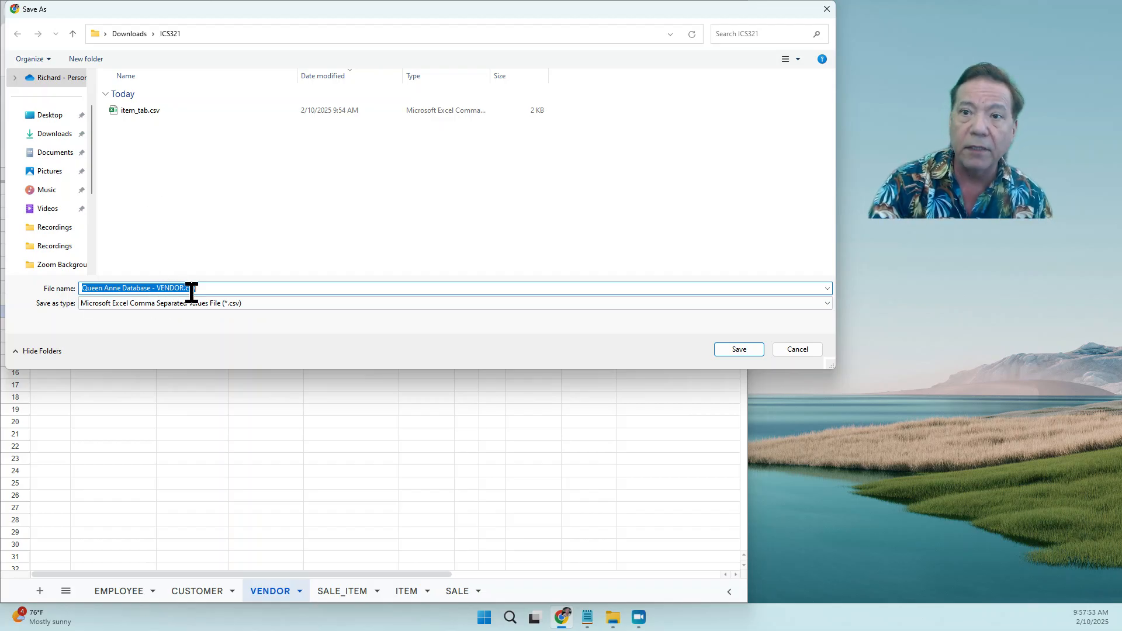
pyautogui.click(729, 351)
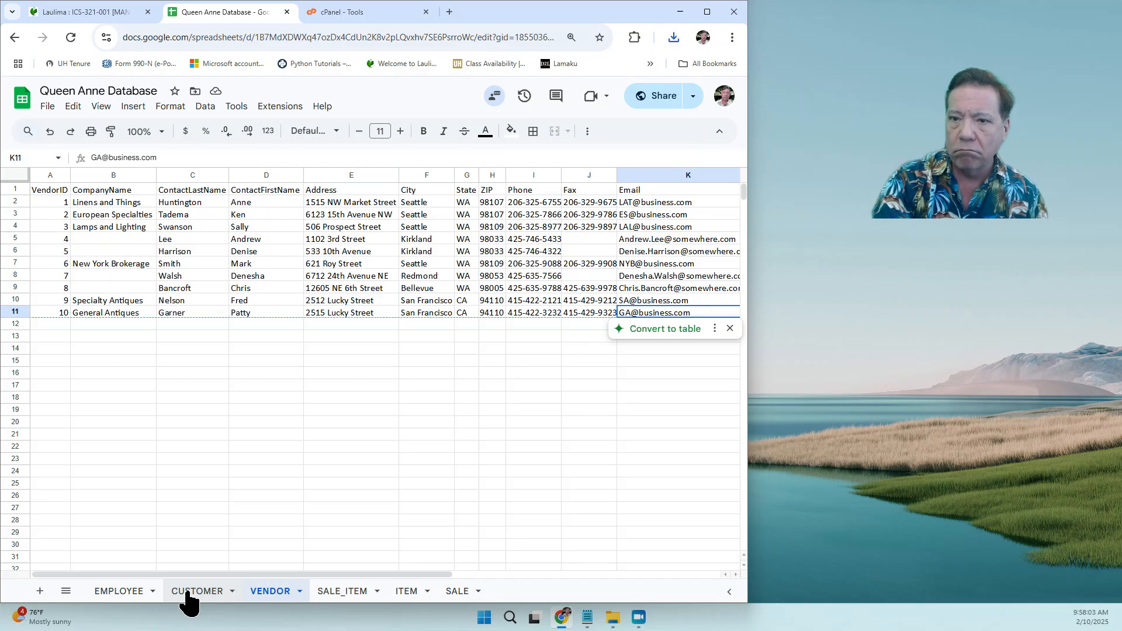
# - In the CUSTOMER worksheet, delete columns J–M containing the blank column and field specifications, then go to the last data cell
pyautogui.click(189, 597)
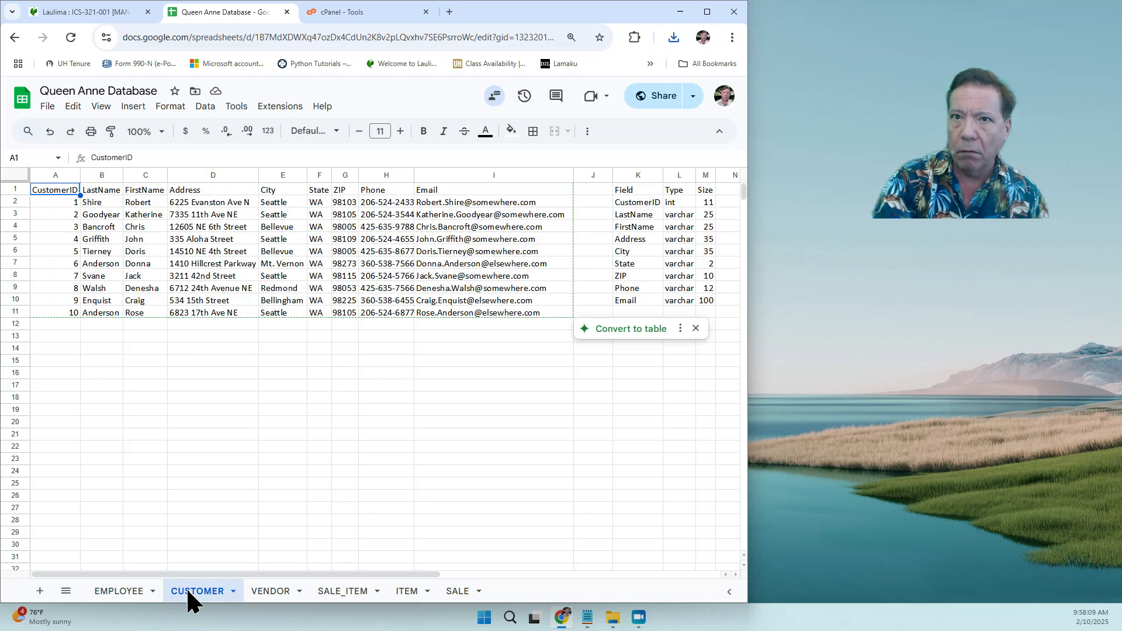
pyautogui.click(49, 211)
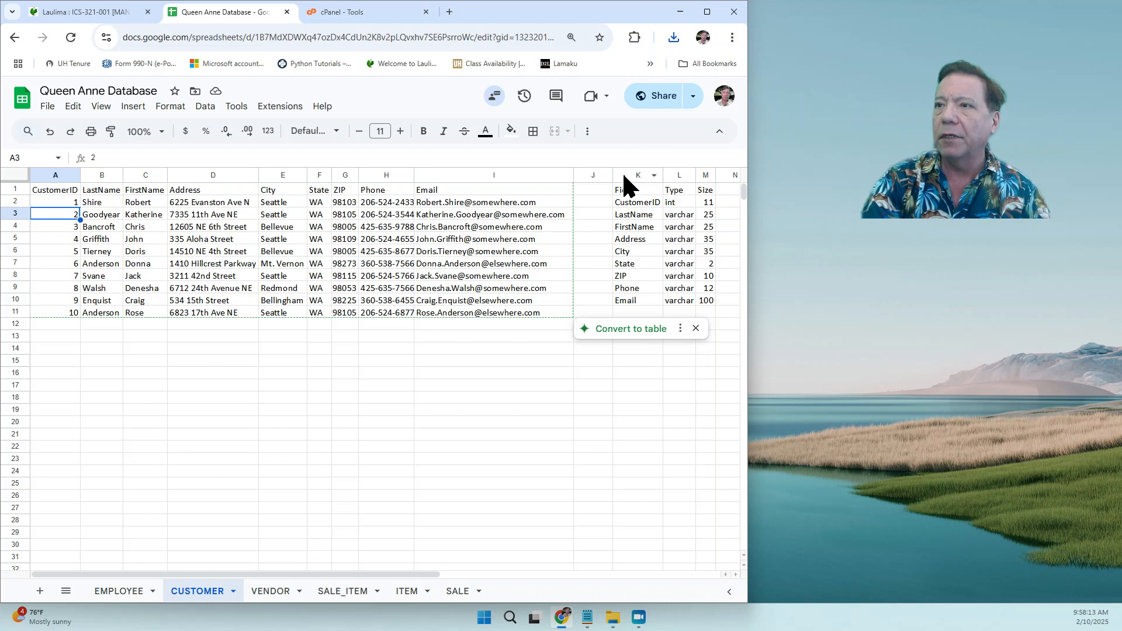
pyautogui.moveTo(609, 174); pyautogui.dragTo(692, 167)
pyautogui.rightClick(672, 179)
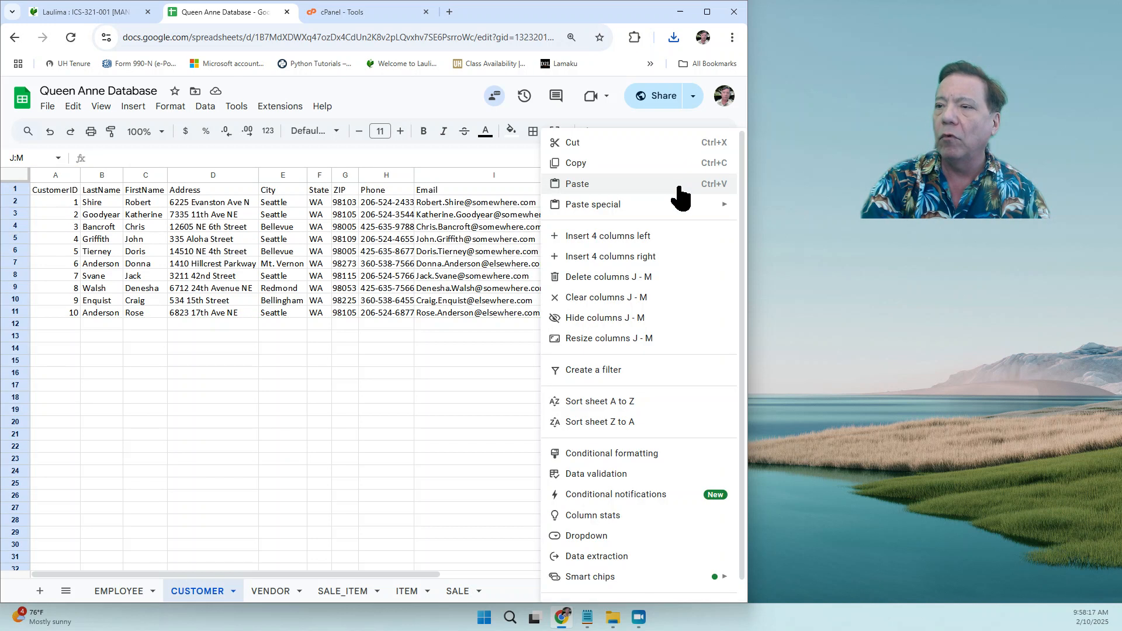
pyautogui.click(652, 282)
pyautogui.hotkey('ctrl', 'End')
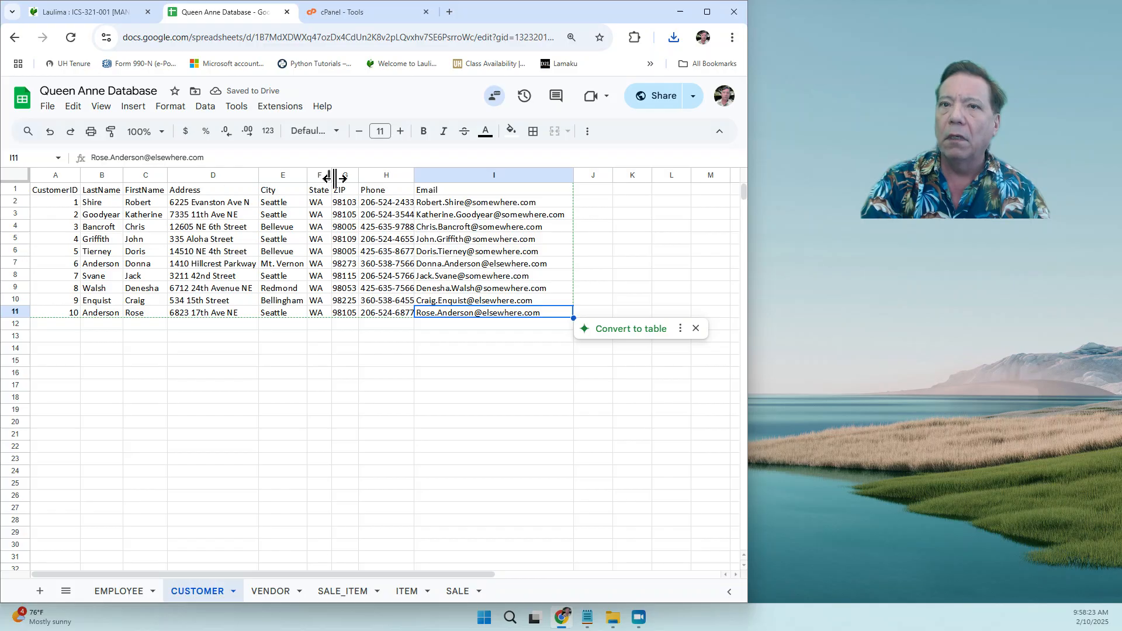
pyautogui.click(47, 107)
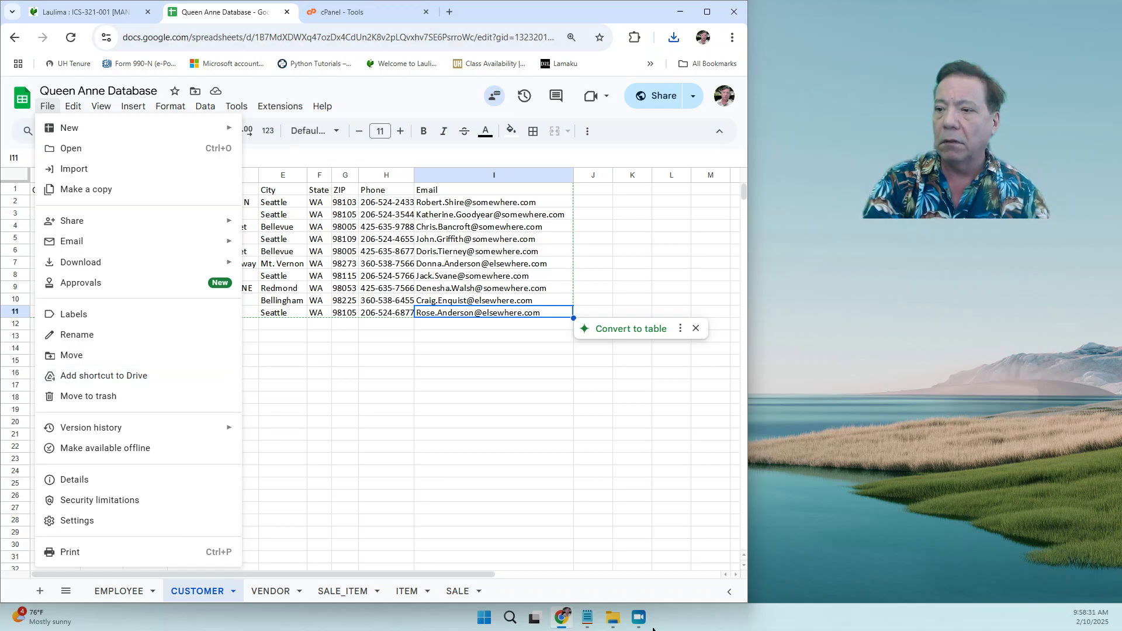
pyautogui.click(613, 617)
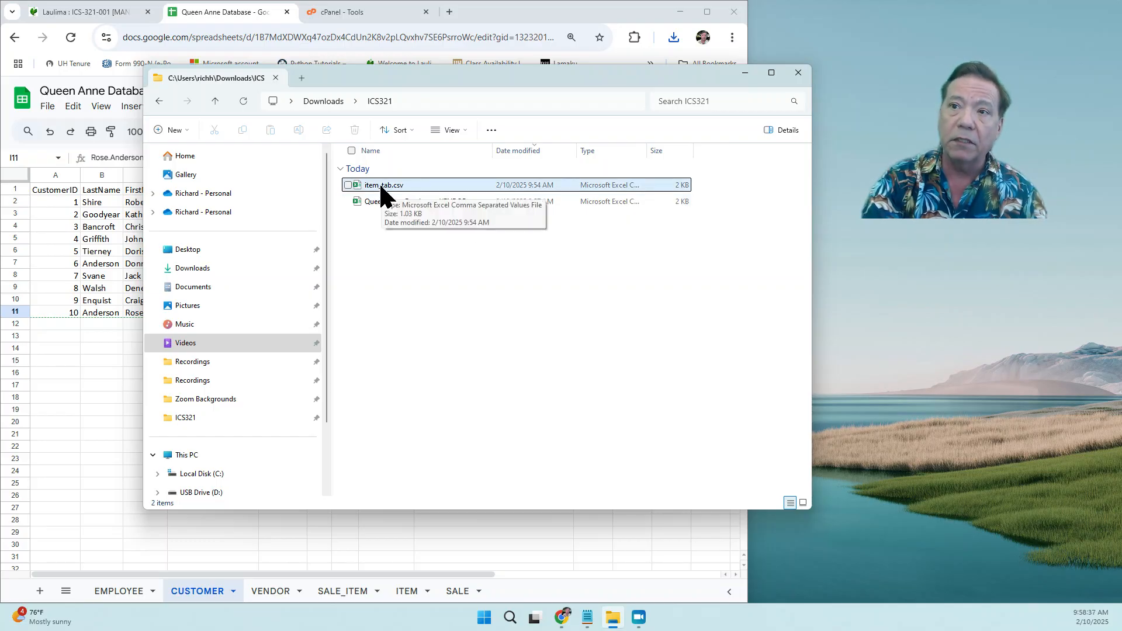
pyautogui.click(204, 22)
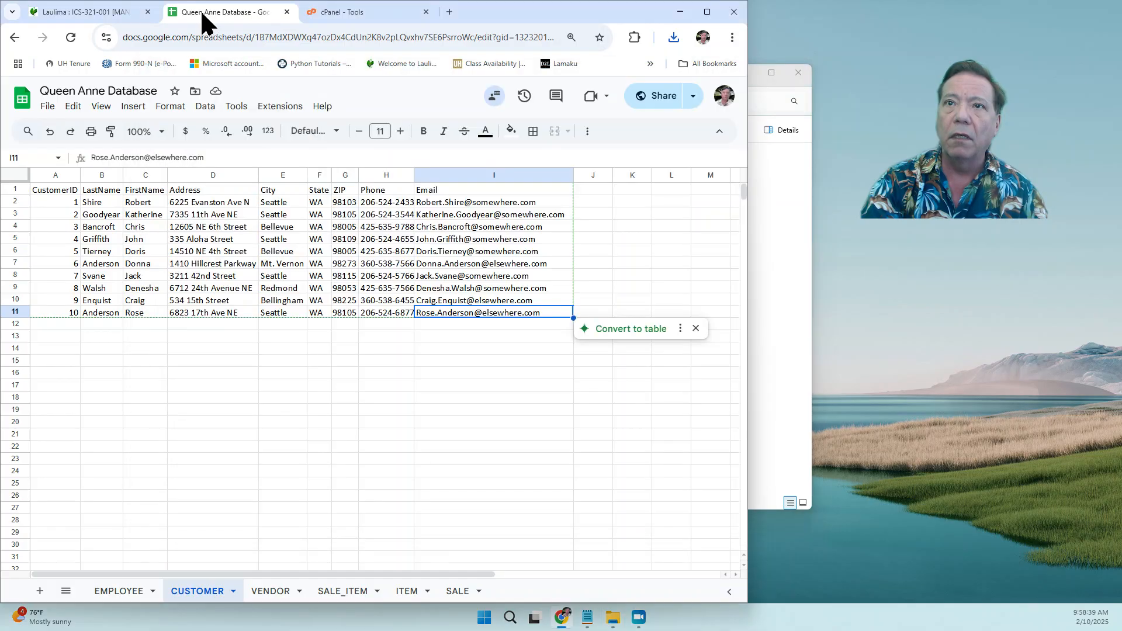
# - Download the CUSTOMER worksheet as Tab Separated Values, saving Queen Anne Database - CUSTOMER.tsv in the ICS321 downloads folder
pyautogui.click(45, 109)
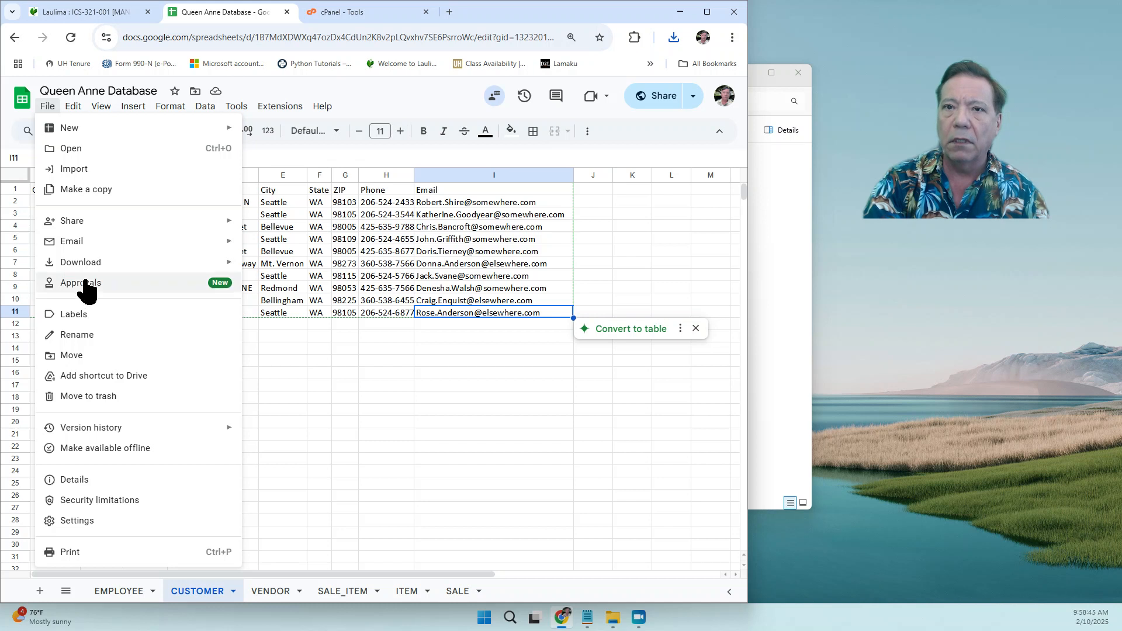
pyautogui.moveTo(93, 264)
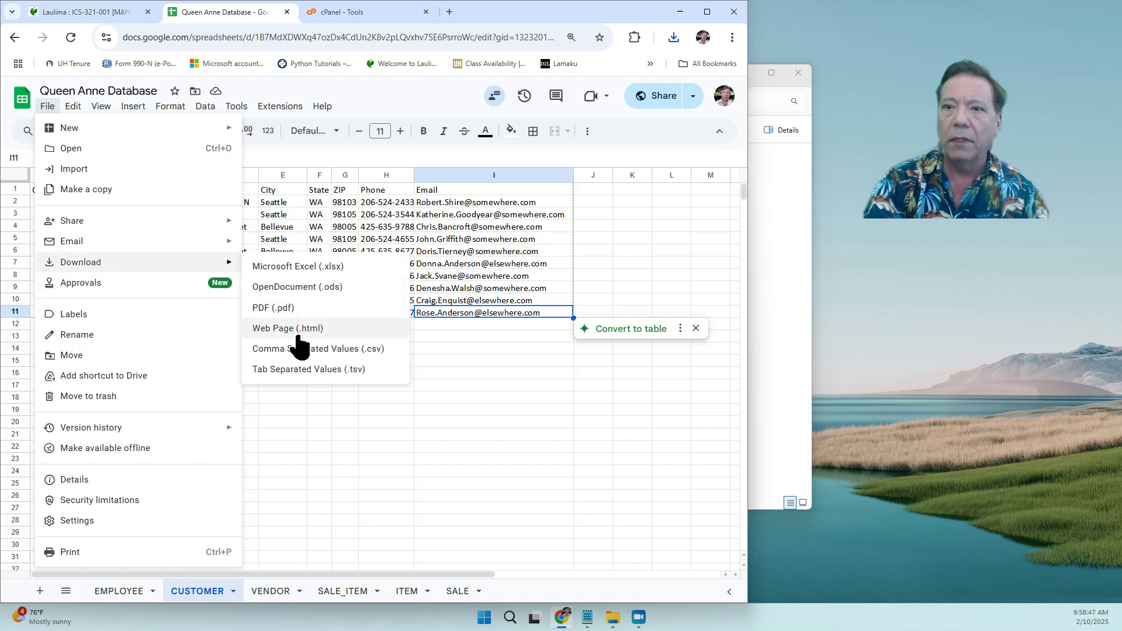
pyautogui.click(305, 370)
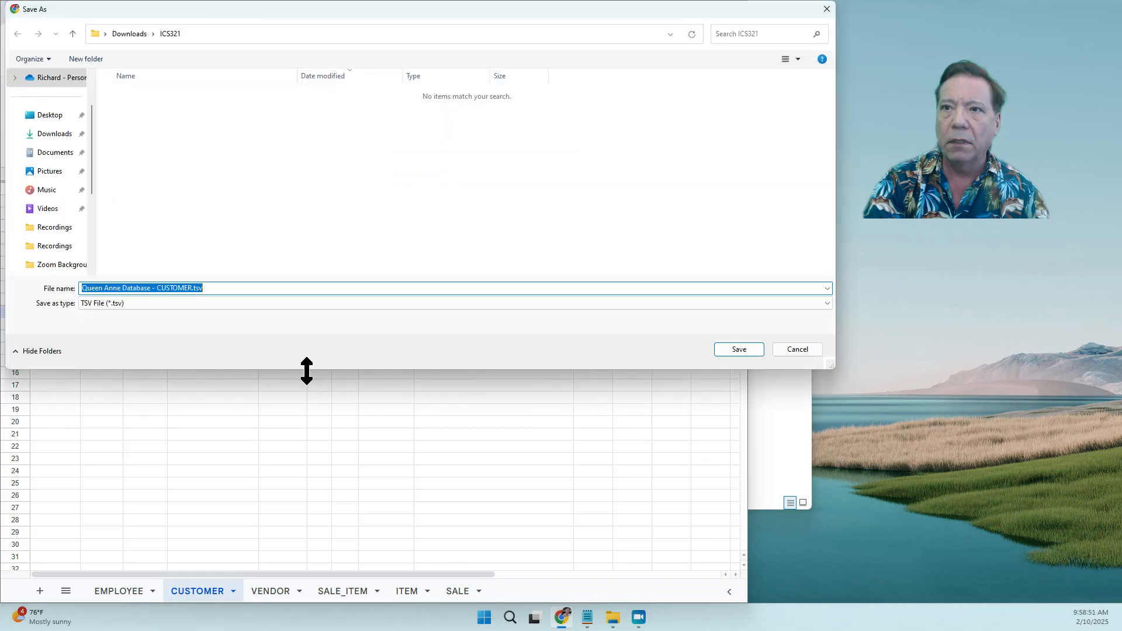
pyautogui.click(738, 350)
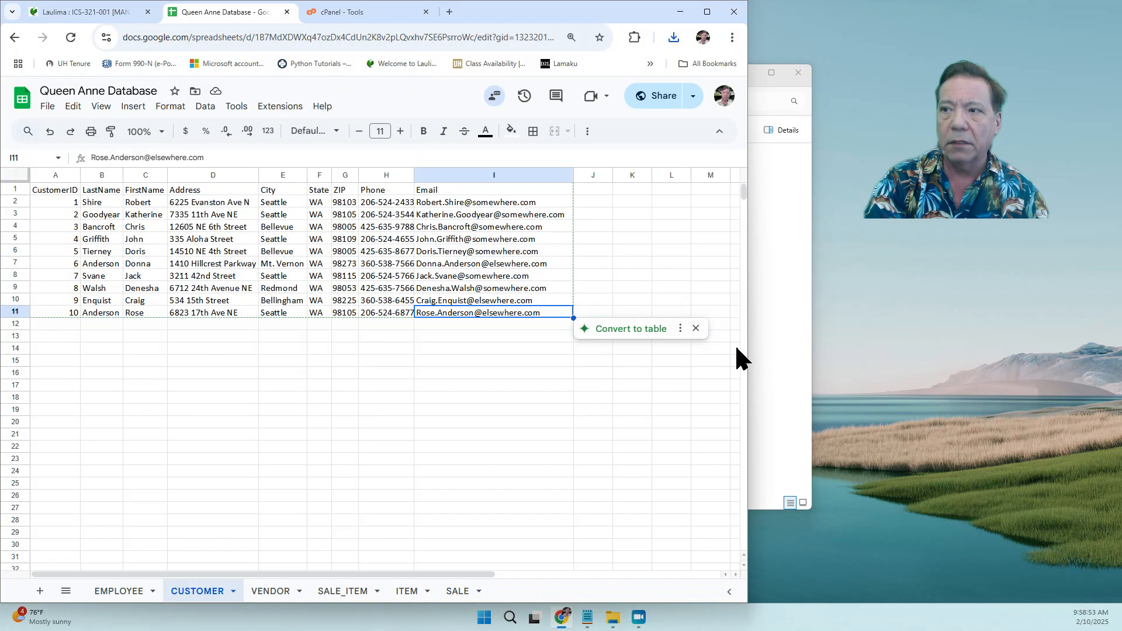
# - Open Queen Anne Database - VENDOR.csv from the ICS321 folder in Notepad, widen the window, and compare its delimiters with item_tab.csv
pyautogui.click(785, 375)
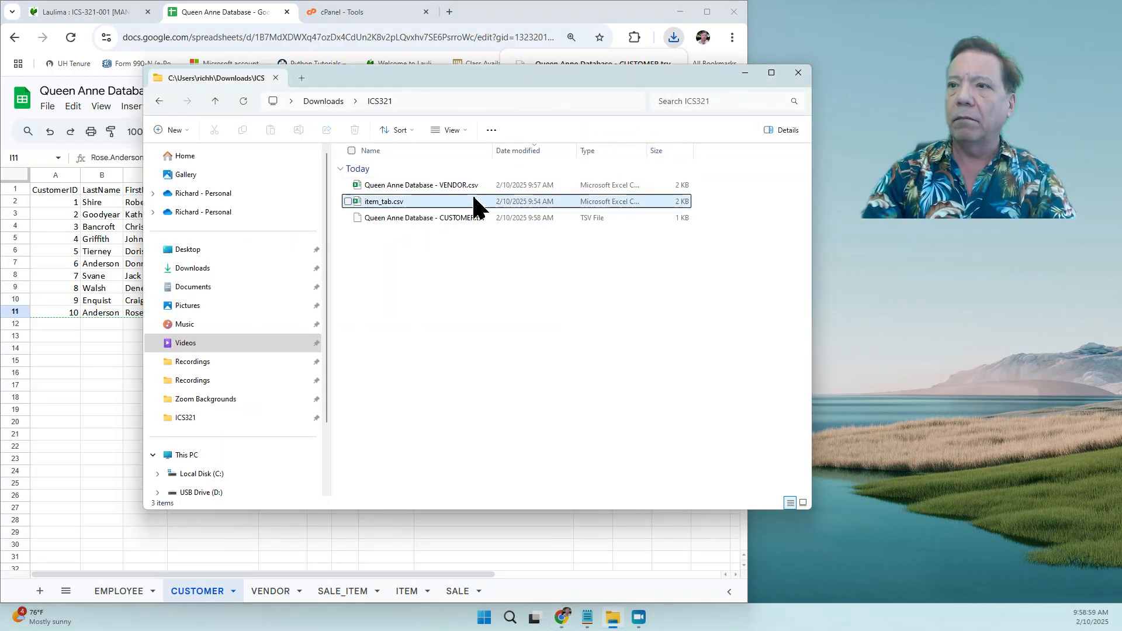
pyautogui.click(423, 185)
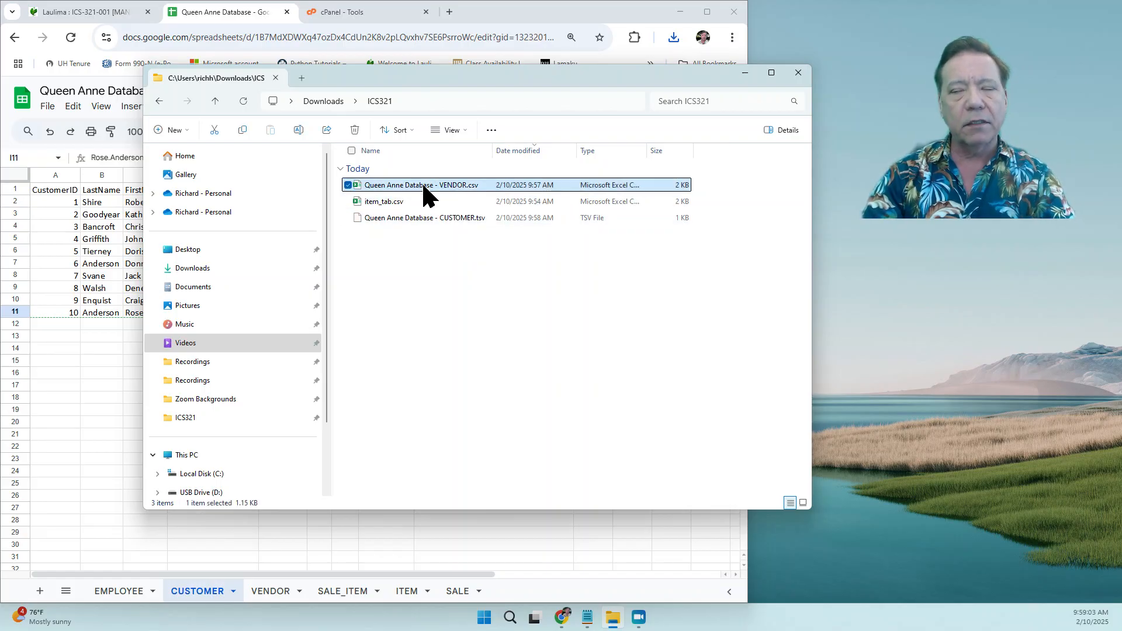
pyautogui.rightClick(423, 186)
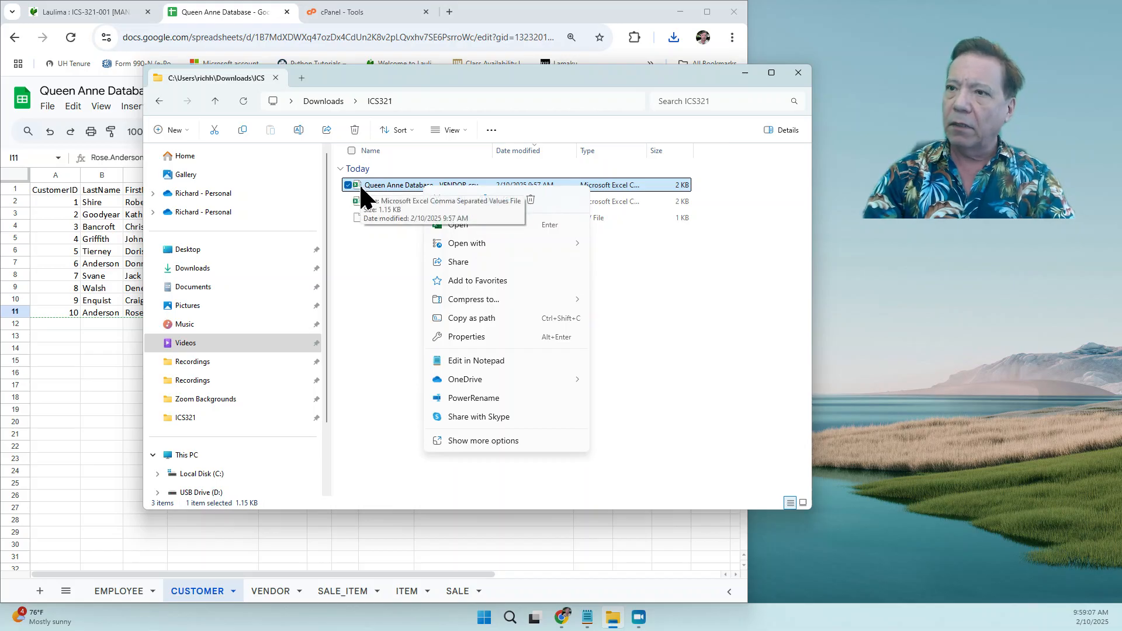
pyautogui.moveTo(458, 243)
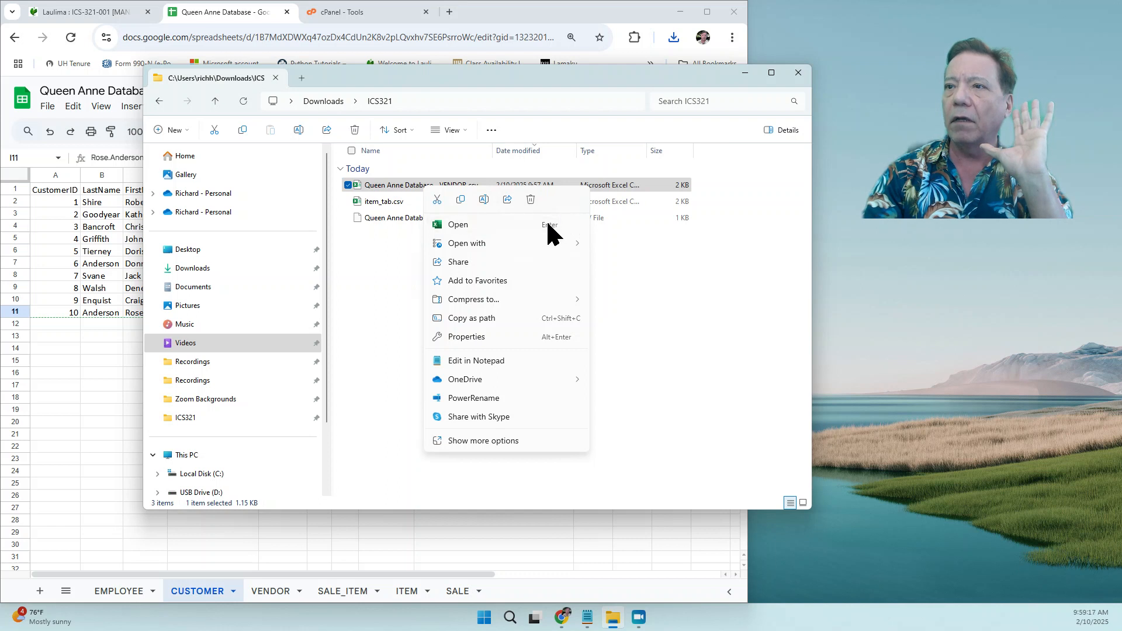
pyautogui.moveTo(555, 243)
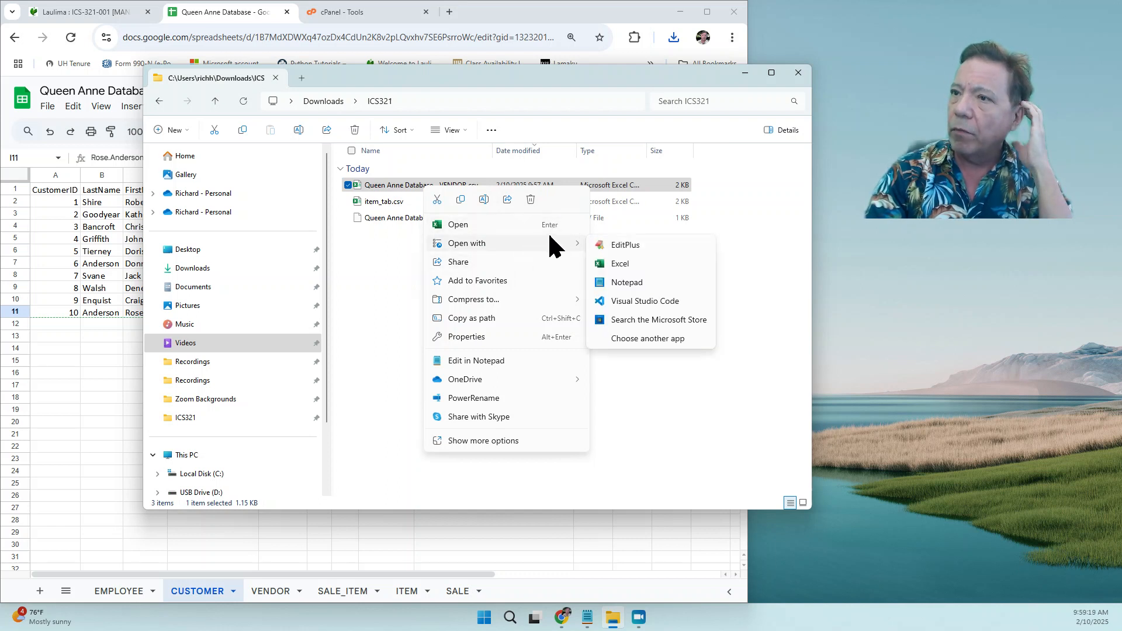
pyautogui.click(623, 283)
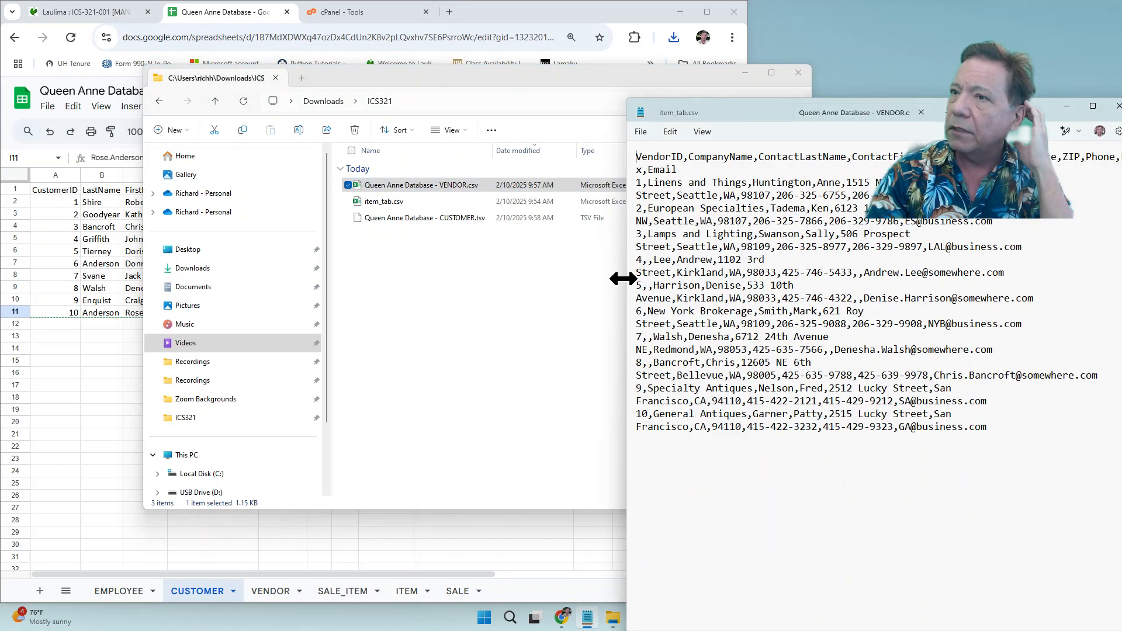
pyautogui.moveTo(621, 161); pyautogui.dragTo(297, 176)
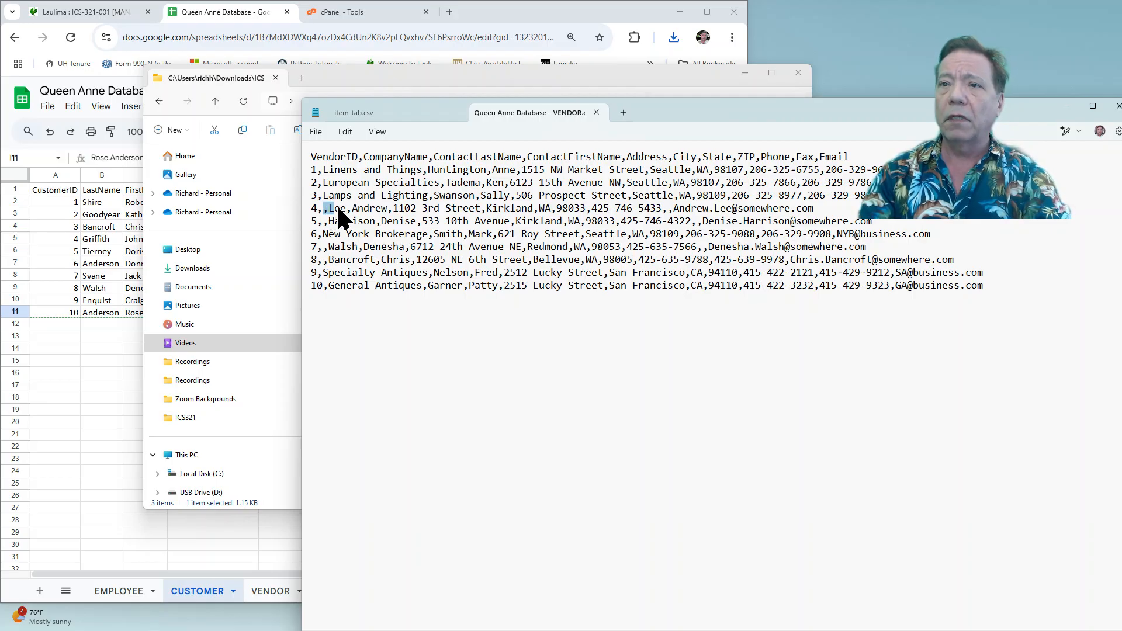
pyautogui.click(381, 156)
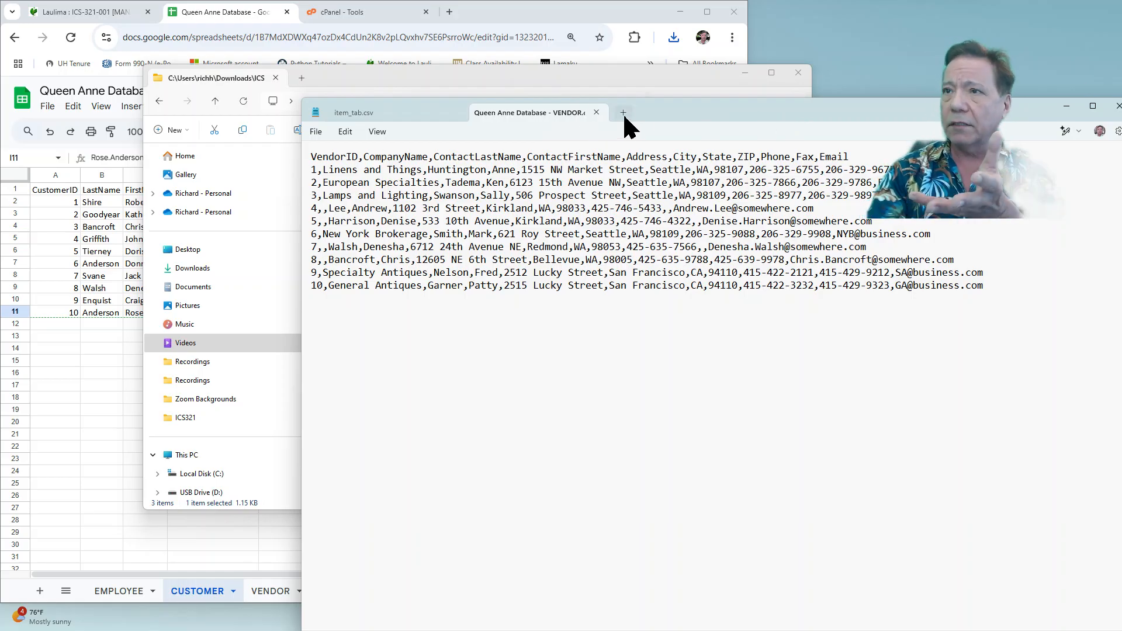
pyautogui.click(394, 111)
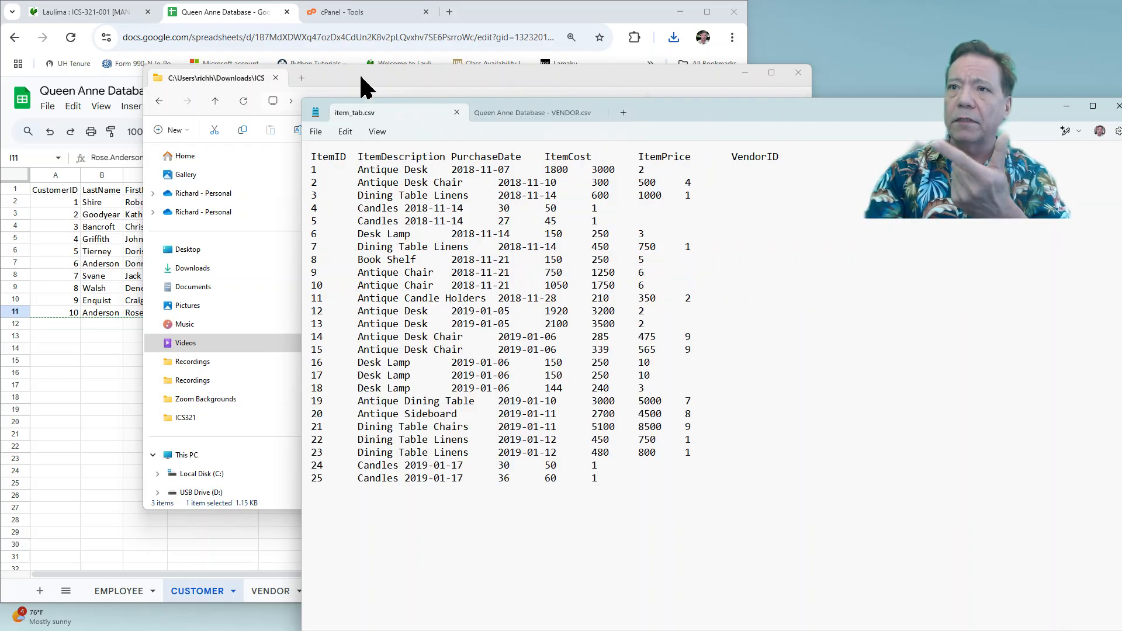
# - Switch to File Explorer and open Queen Anne Database - CUSTOMER.tsv in Notepad, using that app just once
pyautogui.click(250, 78)
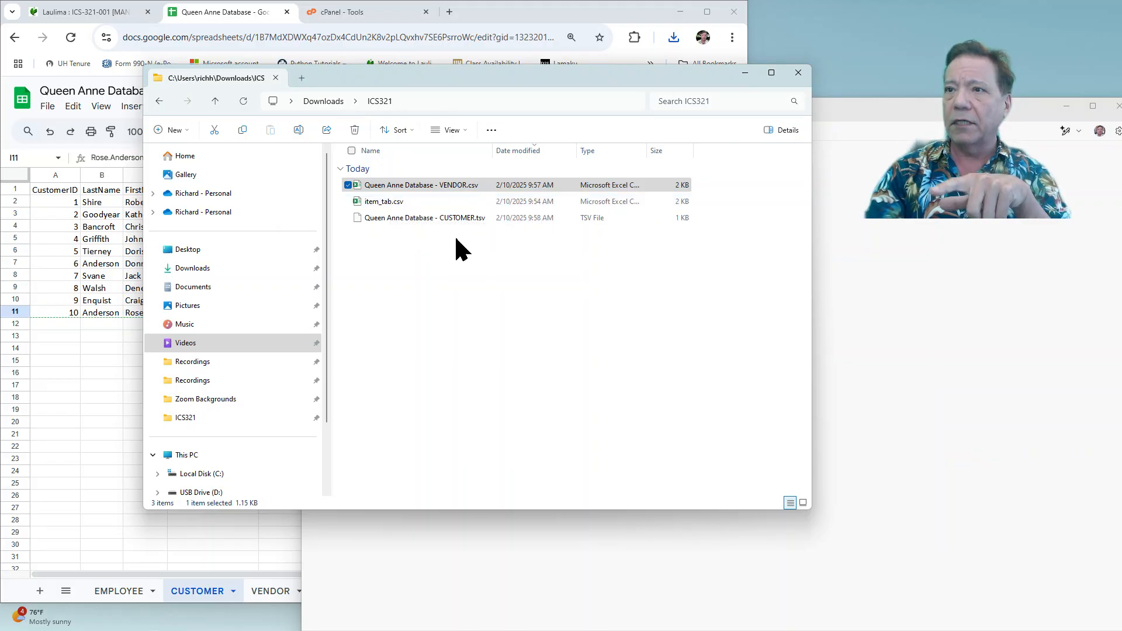
pyautogui.click(417, 219)
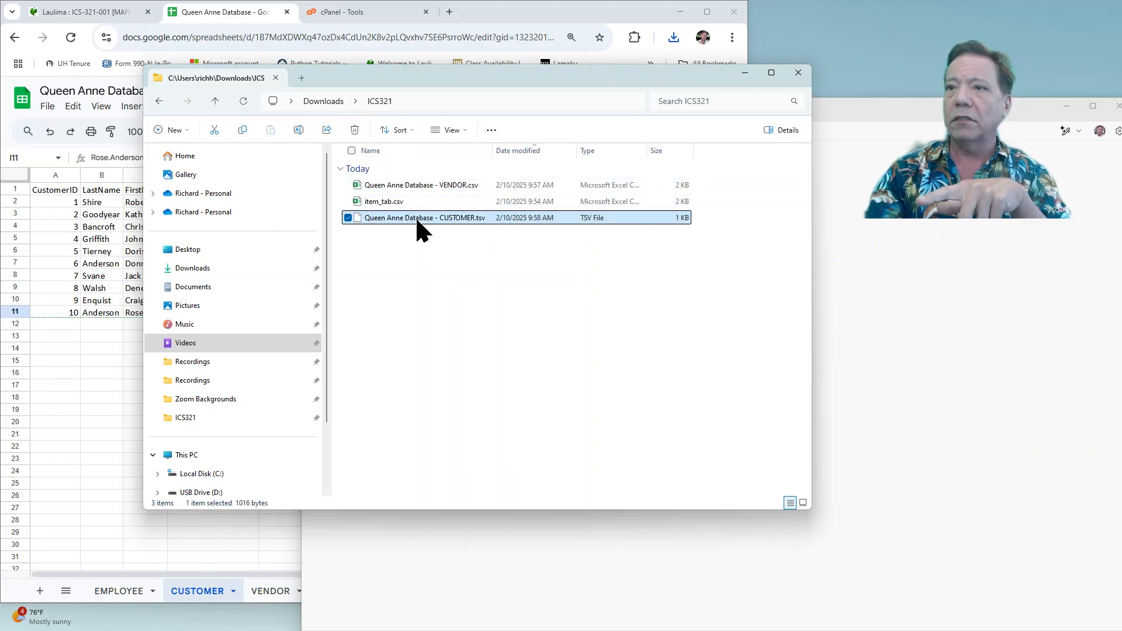
pyautogui.rightClick(447, 220)
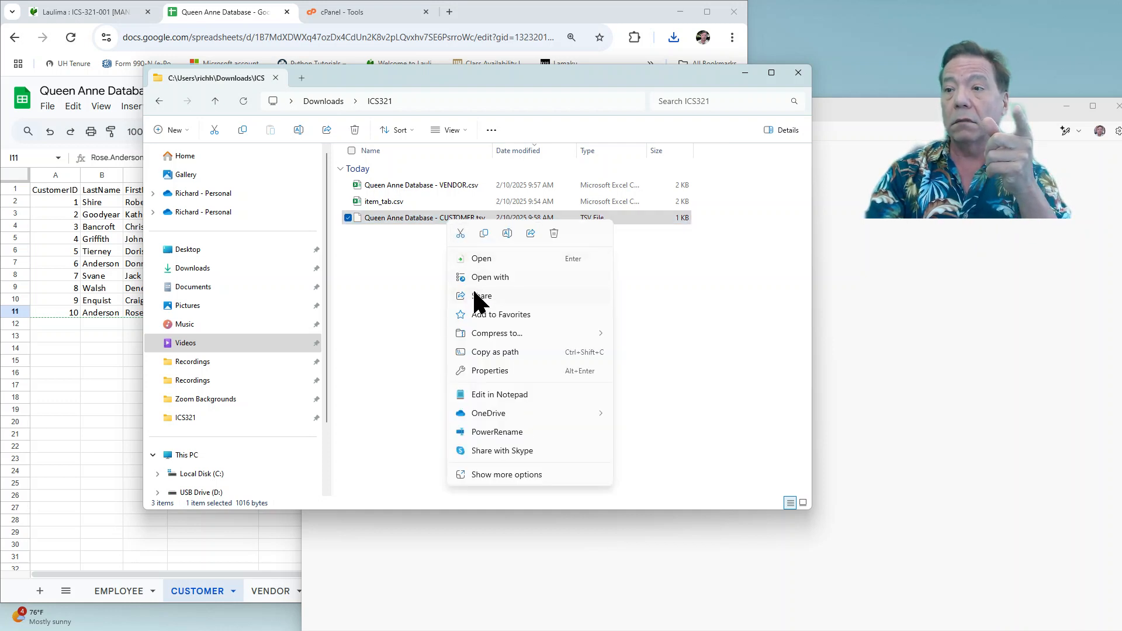
pyautogui.click(504, 277)
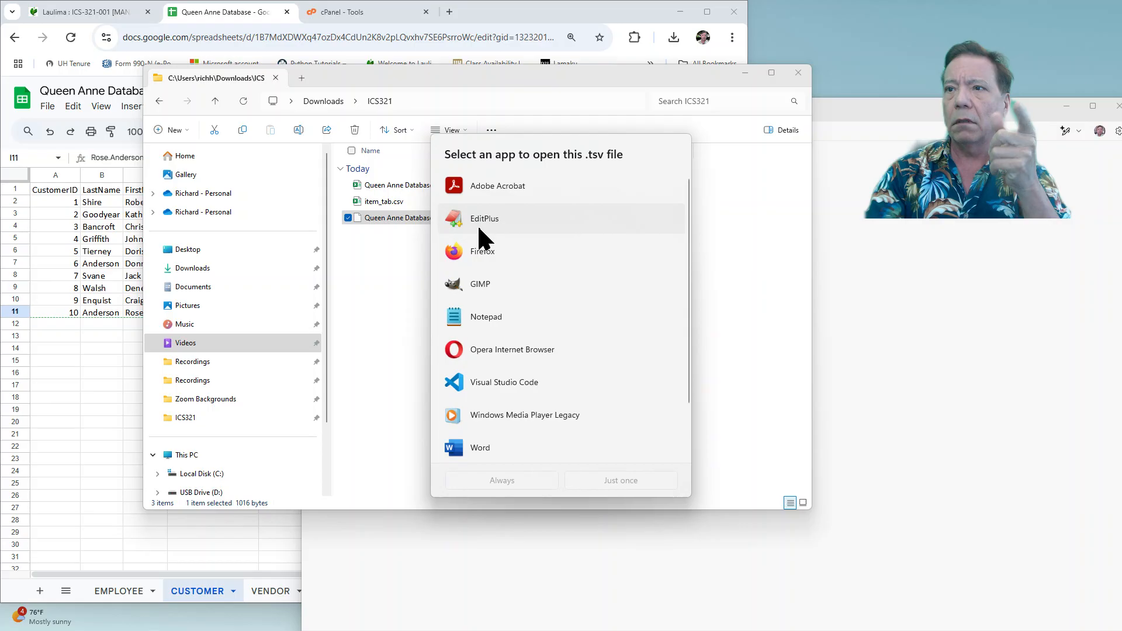
pyautogui.click(486, 320)
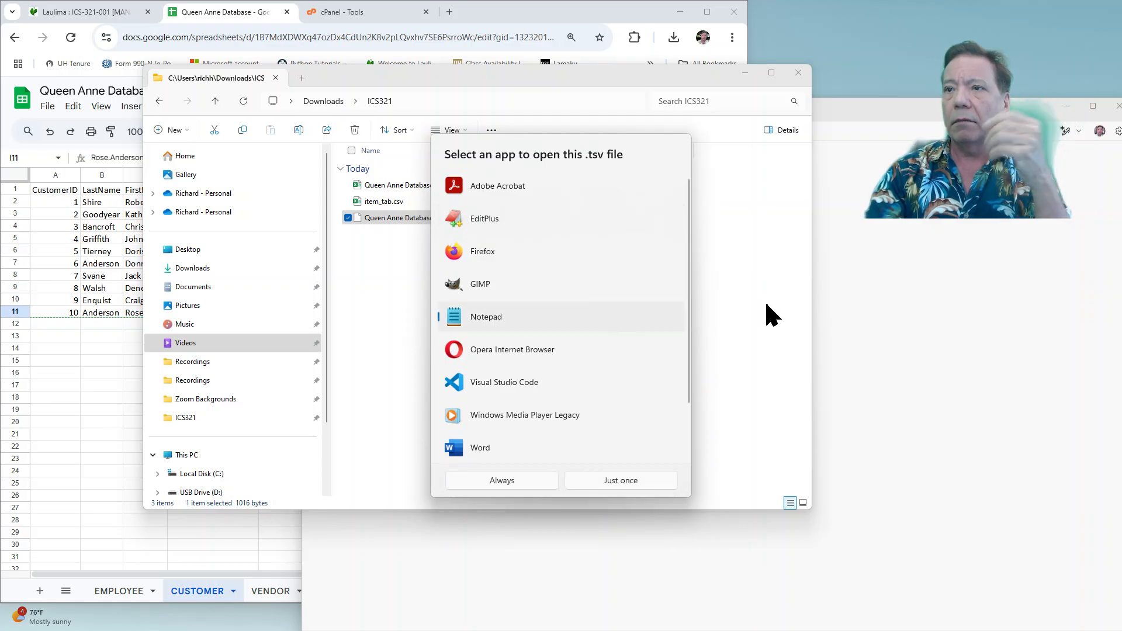
pyautogui.click(604, 486)
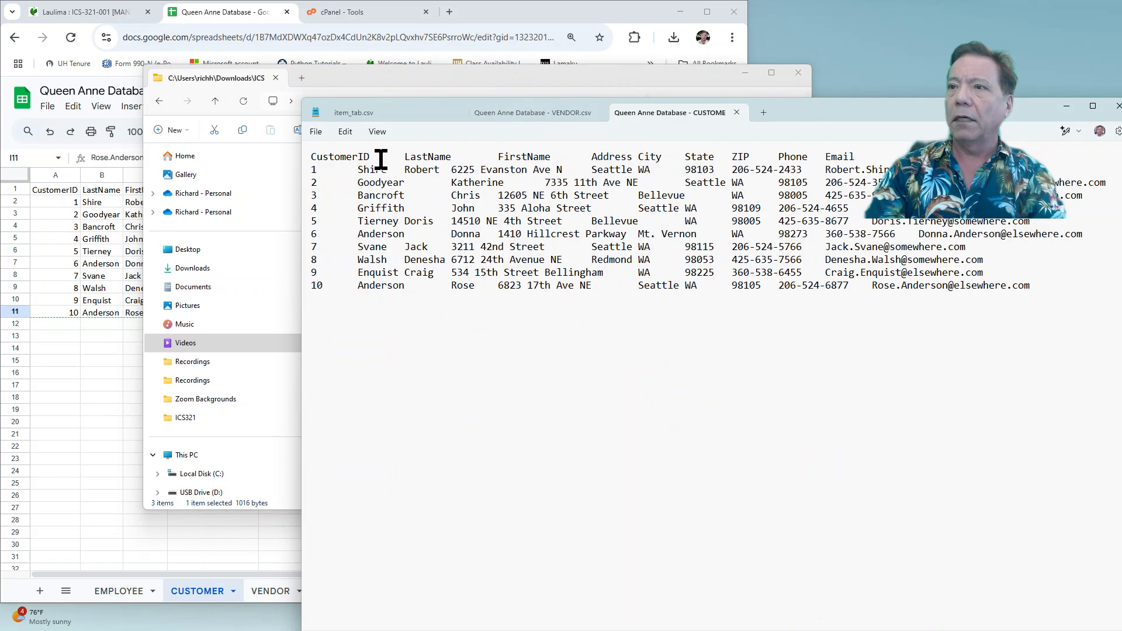
# - Compare the header rows and delimiters of the CUSTOMER.tsv, item_tab.csv and VENDOR.csv files in Notepad
pyautogui.click(454, 156)
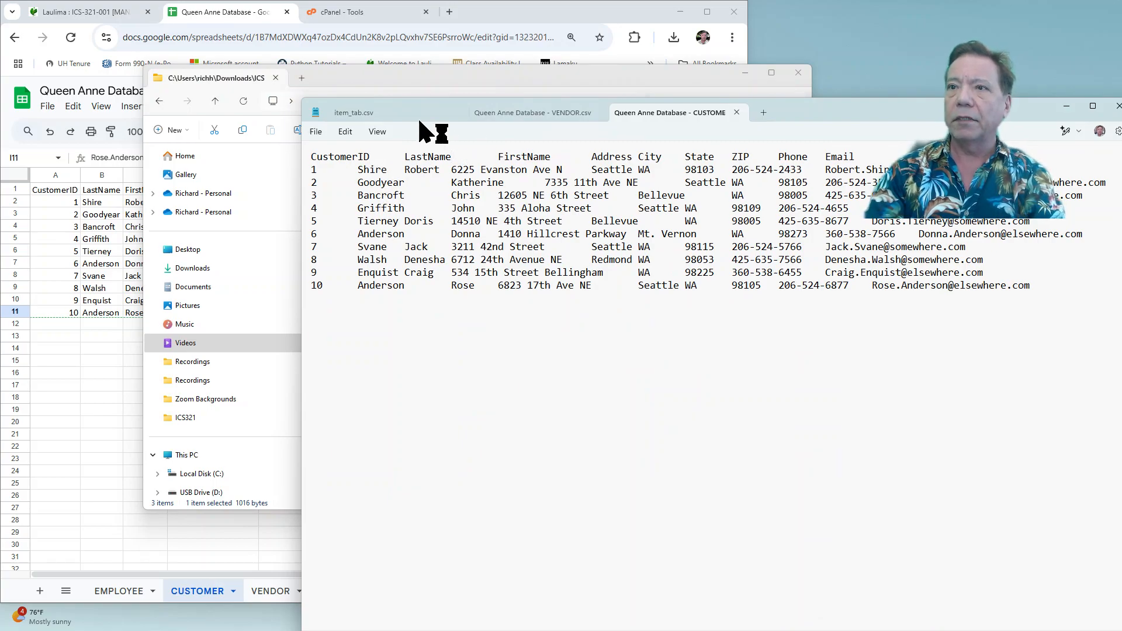
pyautogui.click(409, 113)
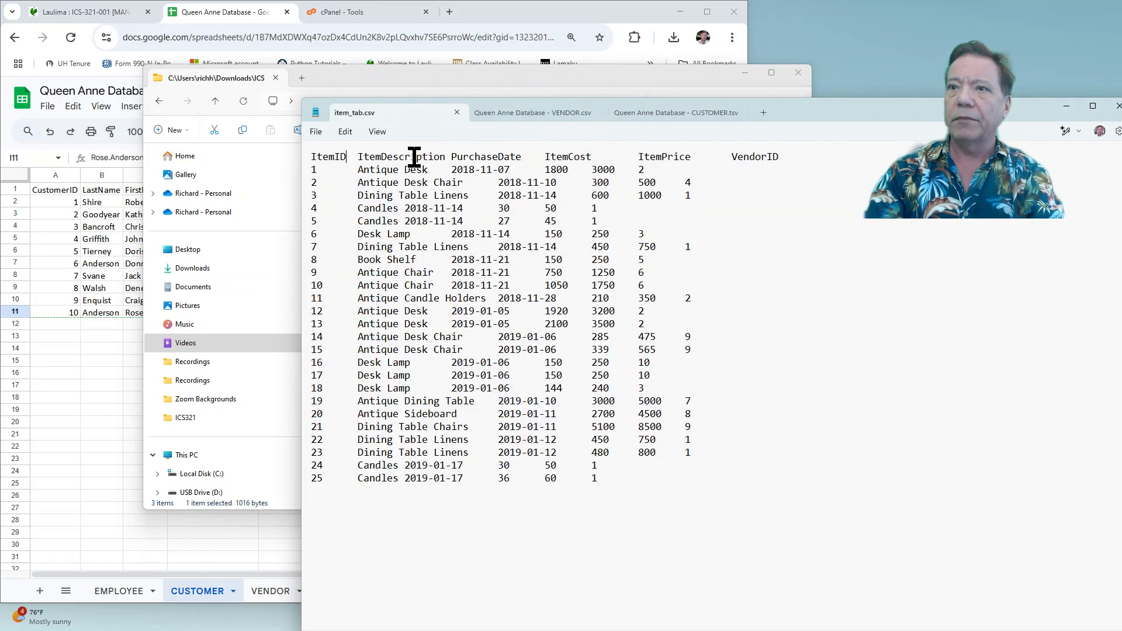
pyautogui.click(522, 157)
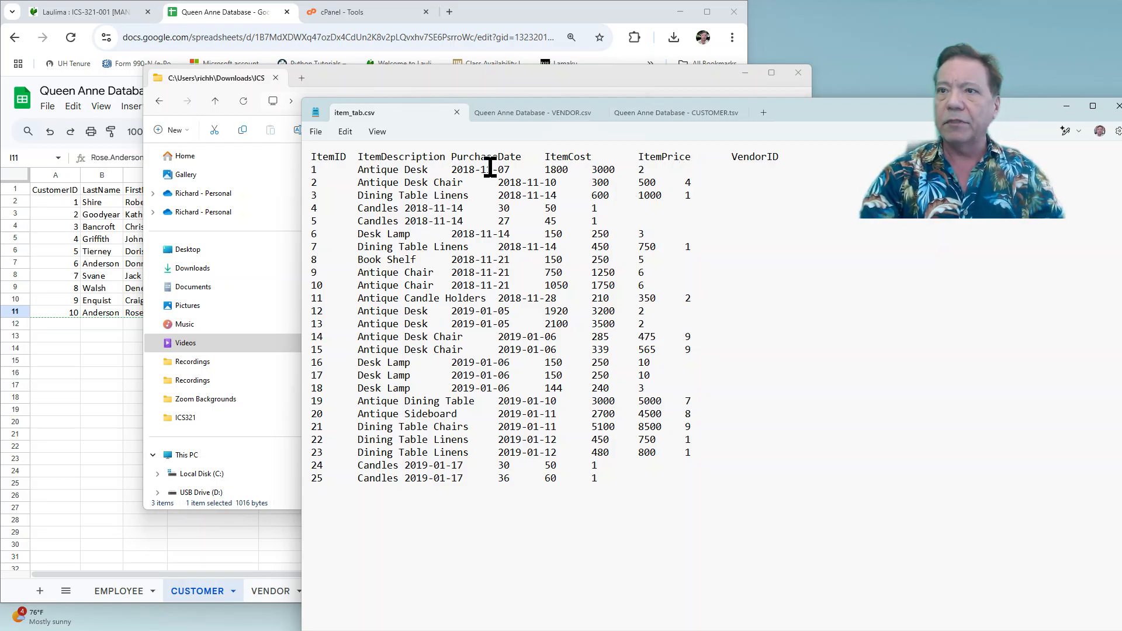
pyautogui.click(548, 113)
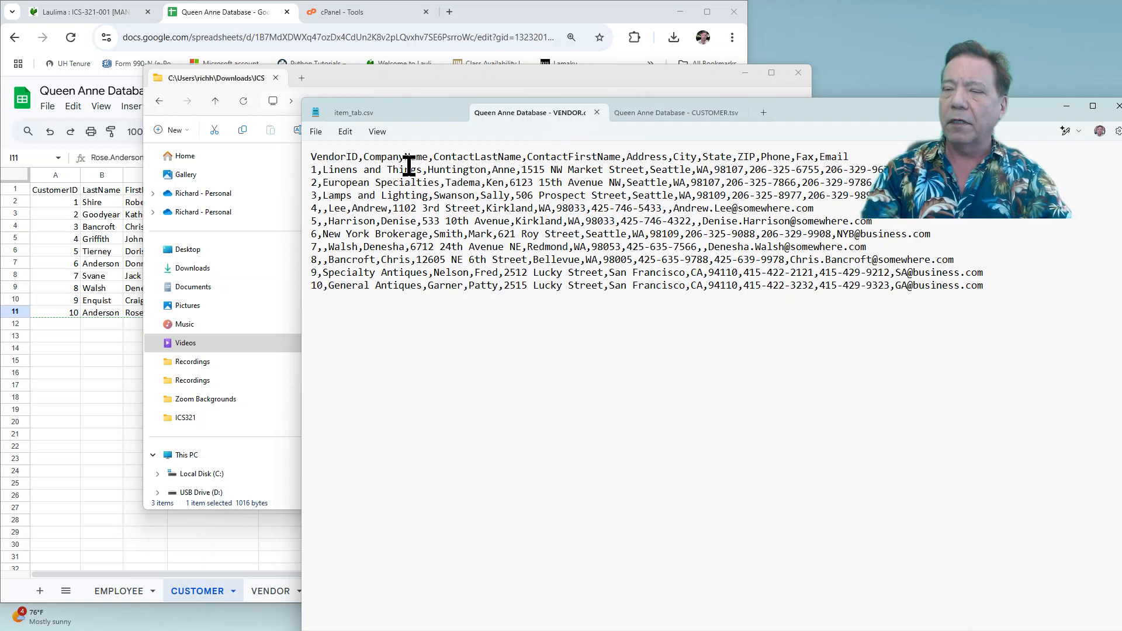
pyautogui.click(661, 112)
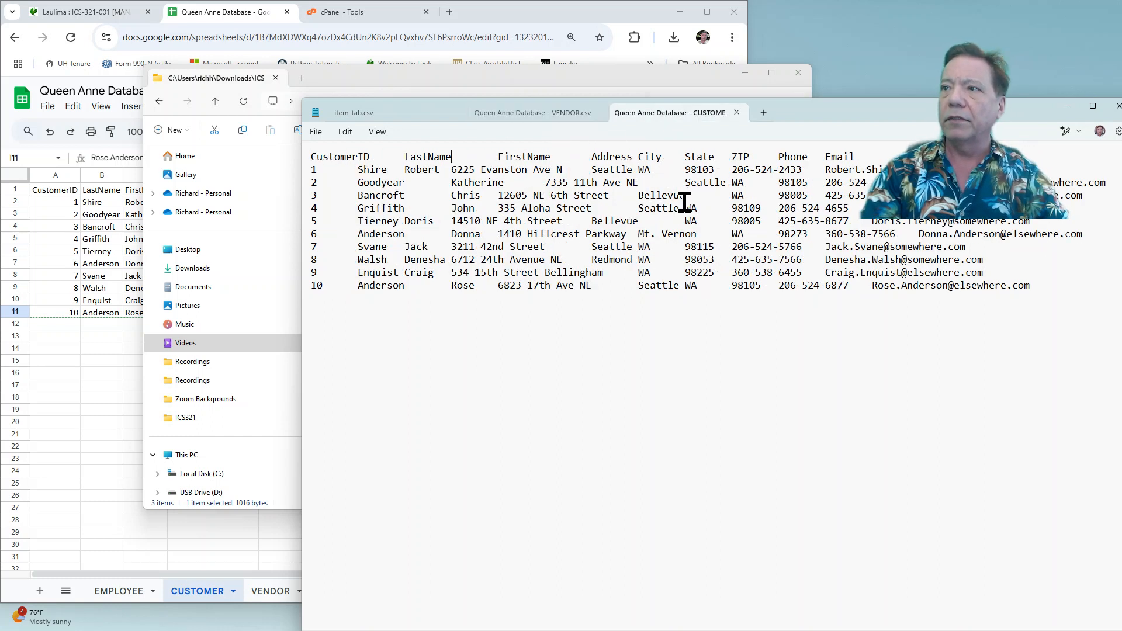
pyautogui.click(375, 114)
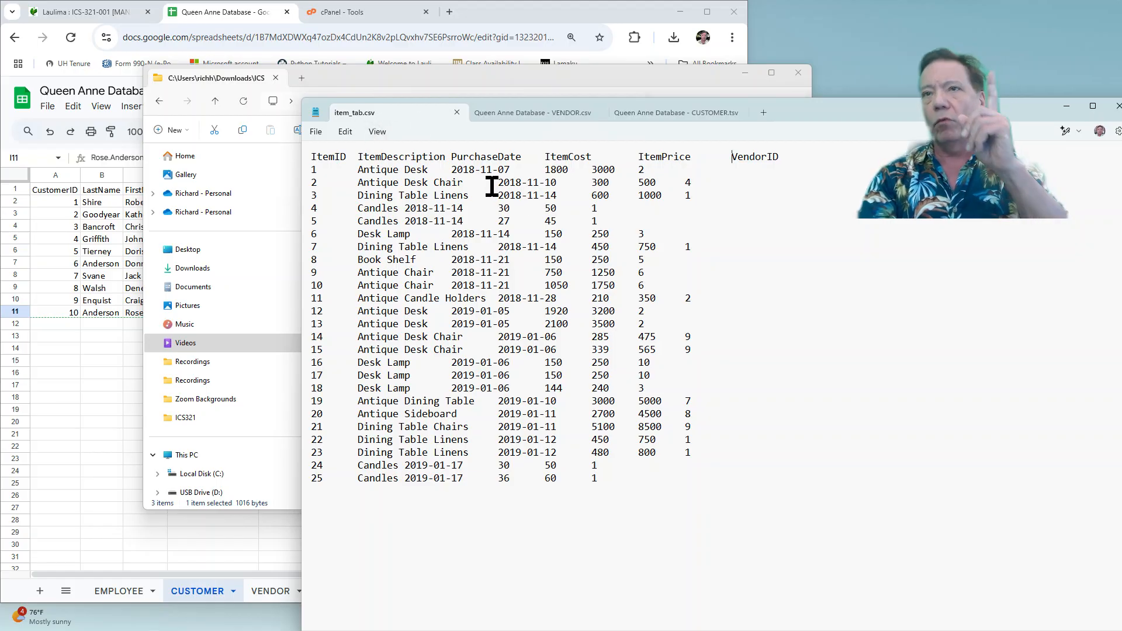
# - Switch to the browser and look up the required database name, QACS, in the Laulima assignment instructions
pyautogui.click(361, 13)
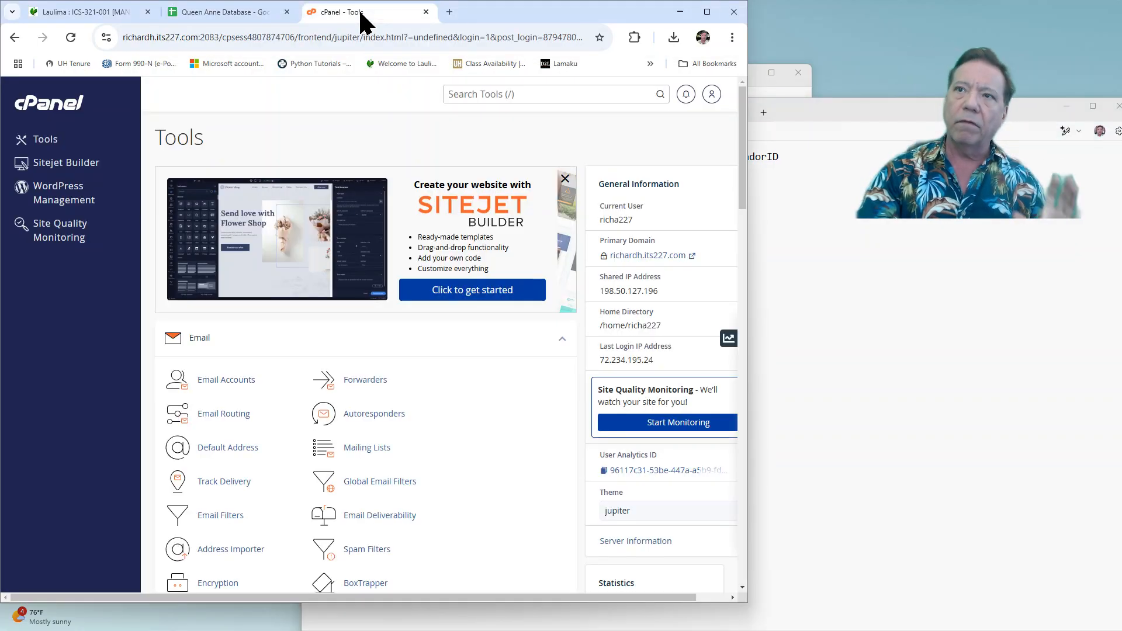
pyautogui.scroll(-5, 403, 389)
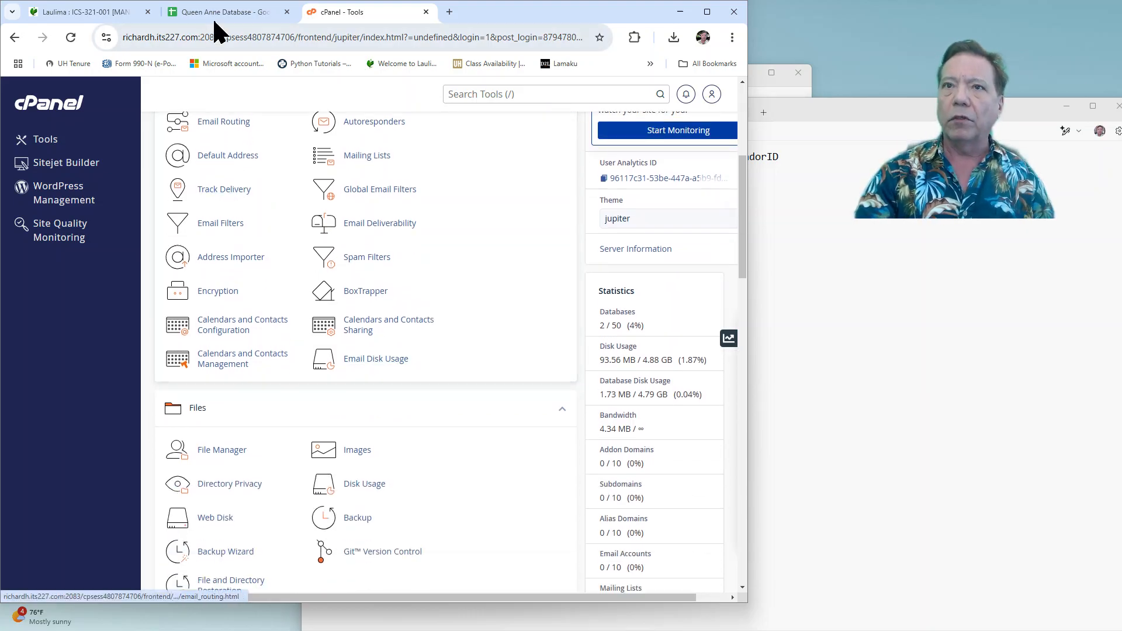
pyautogui.click(119, 18)
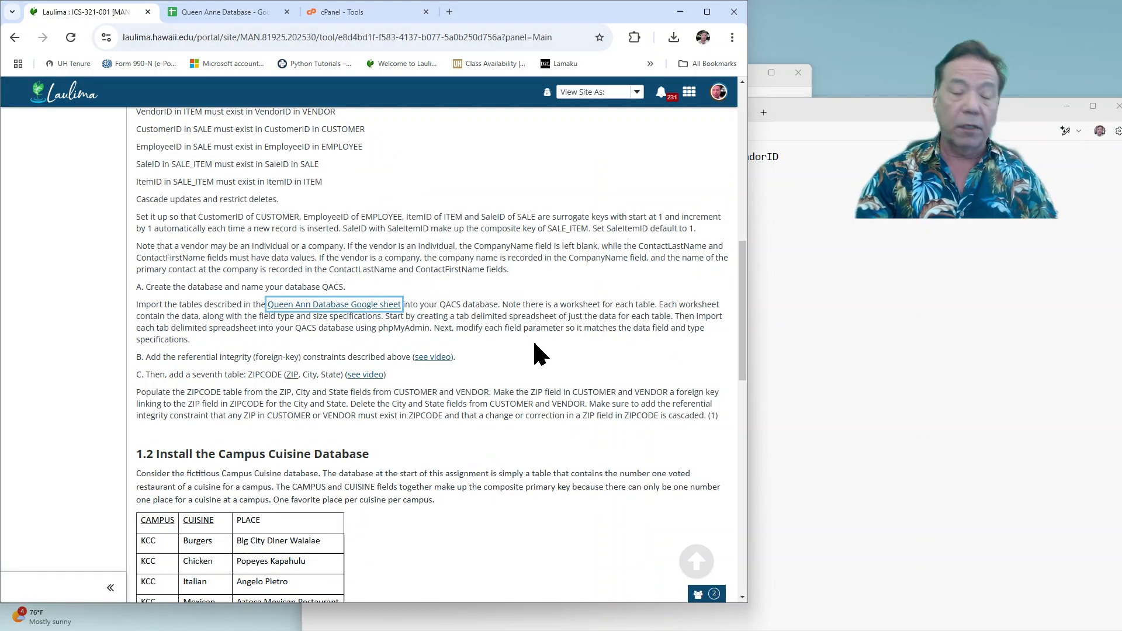
pyautogui.doubleClick(328, 287)
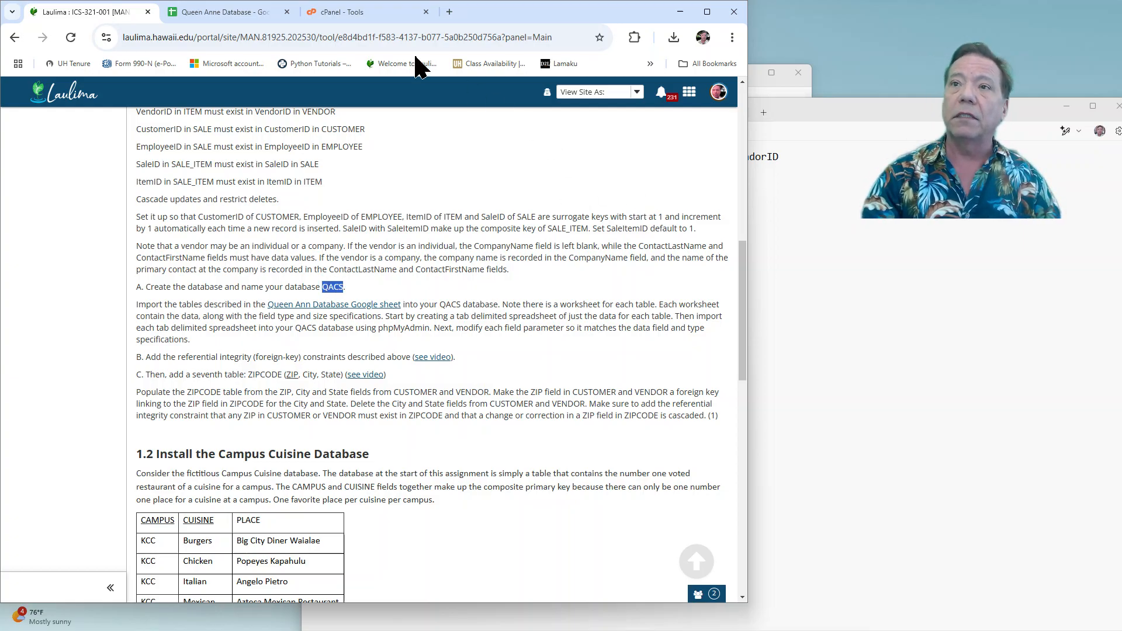
# - Switch to cPanel, create a new database named QACS in Manage My Databases, and check the list of current databases
pyautogui.click(362, 13)
pyautogui.scroll(-3, 443, 386)
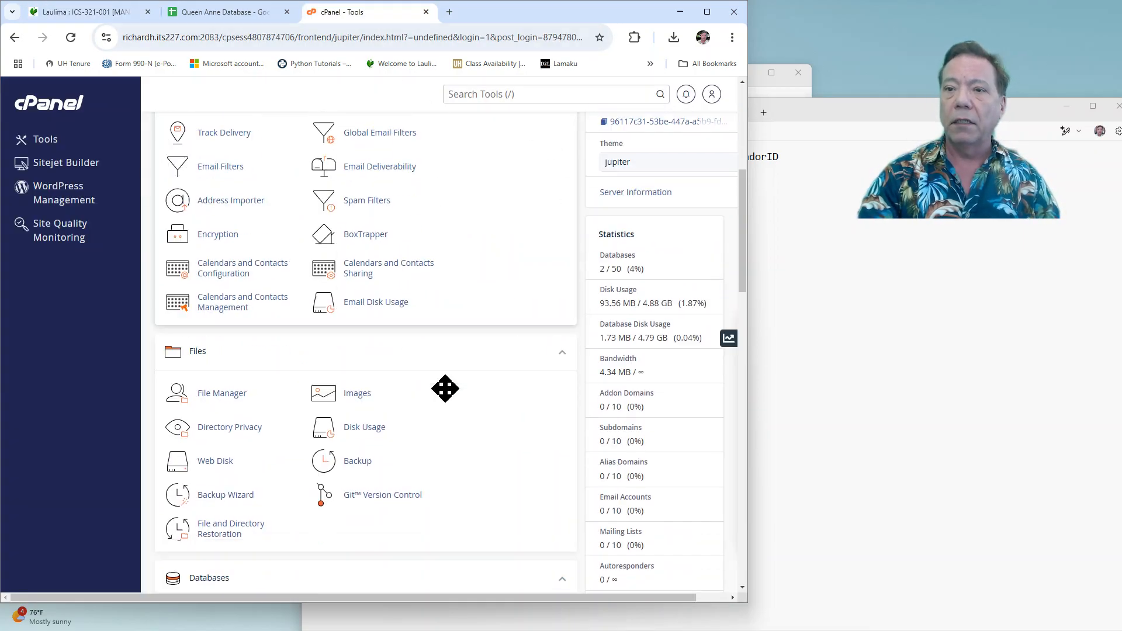
pyautogui.scroll(-1, 462, 520)
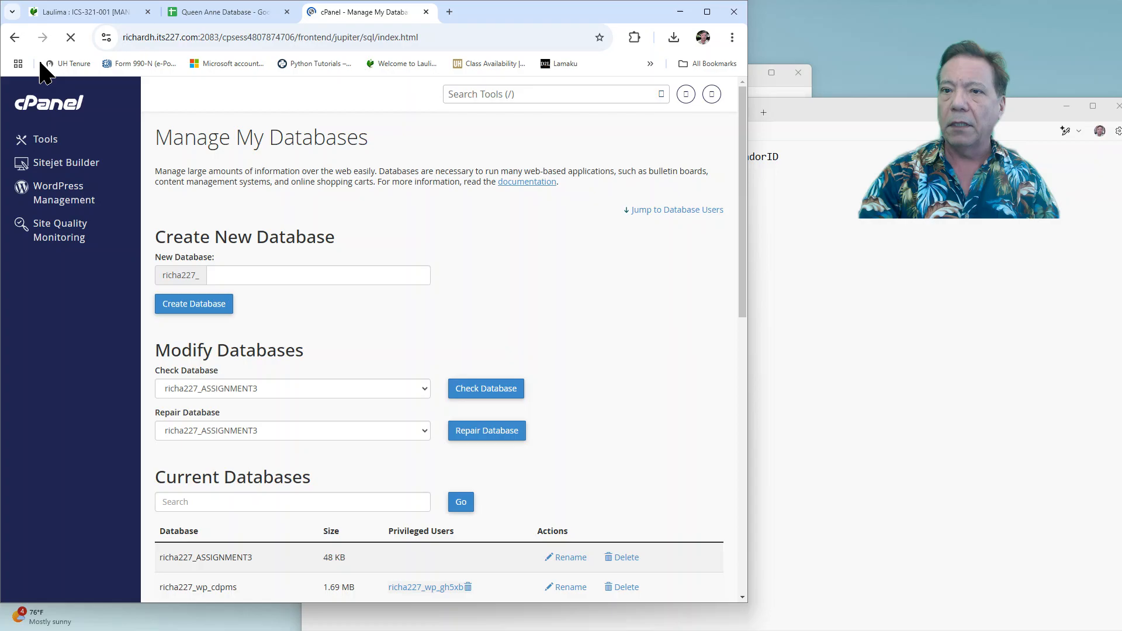
pyautogui.click(257, 271)
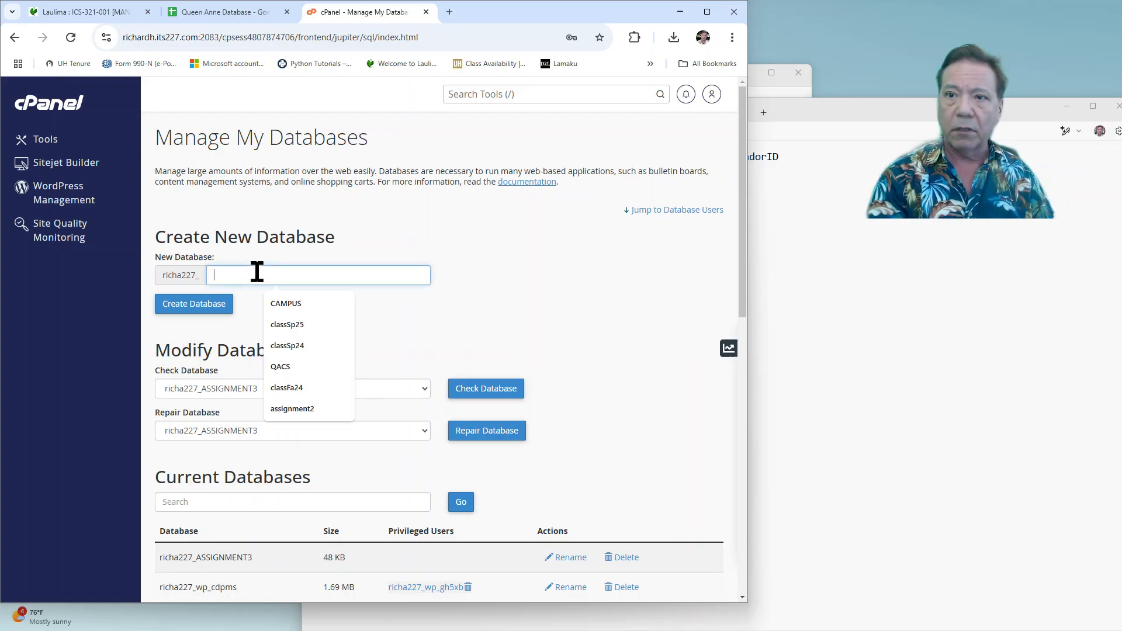
pyautogui.click(280, 367)
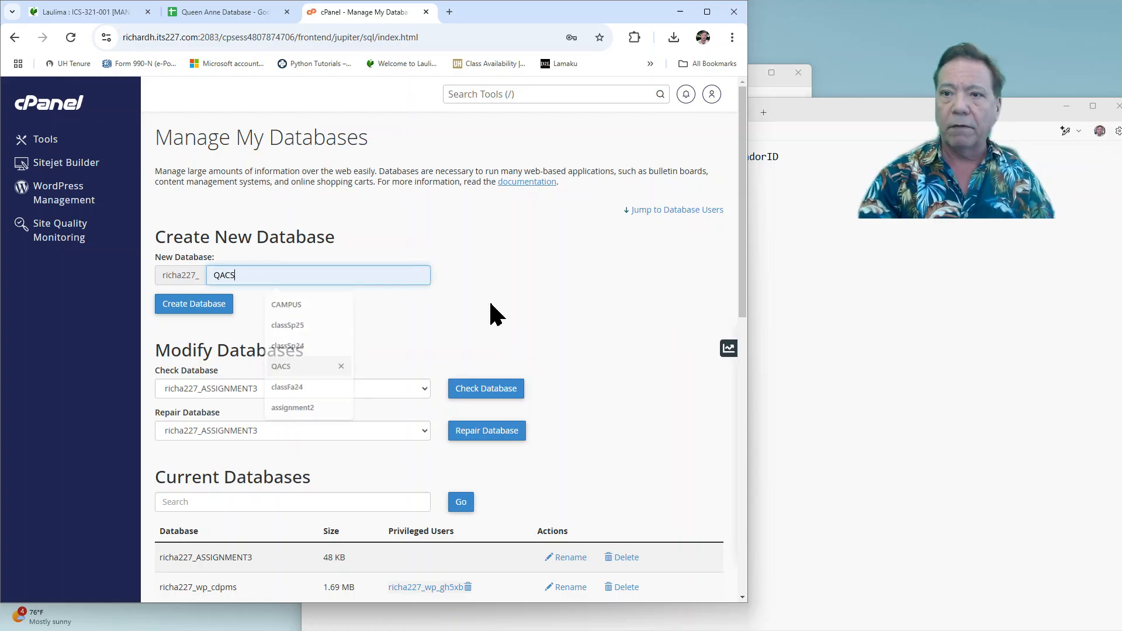
pyautogui.click(215, 309)
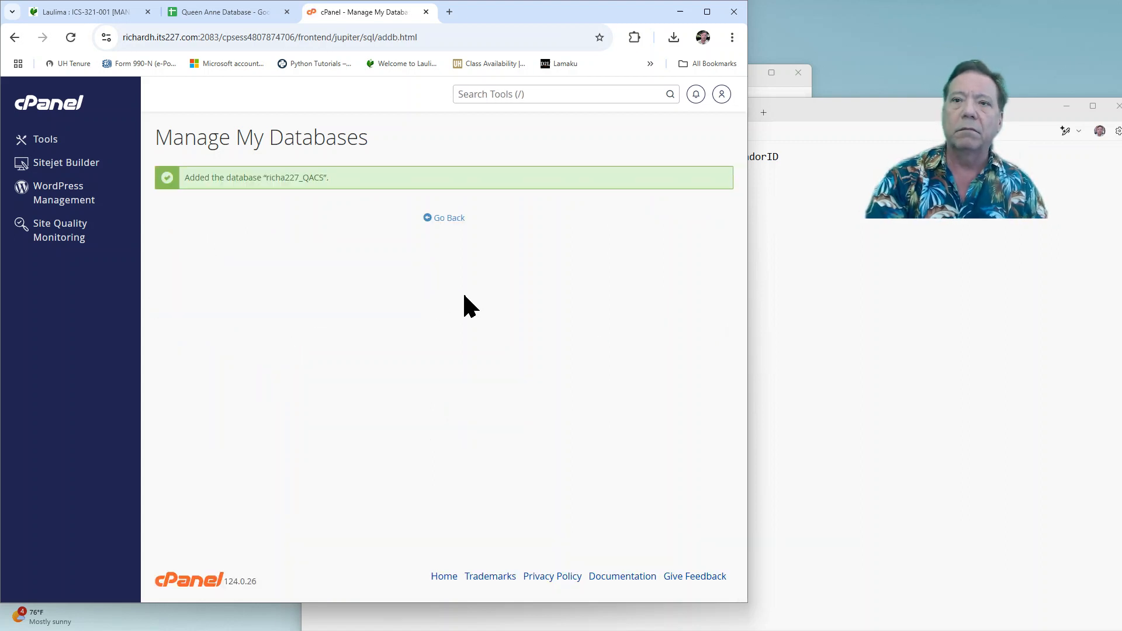
pyautogui.click(447, 220)
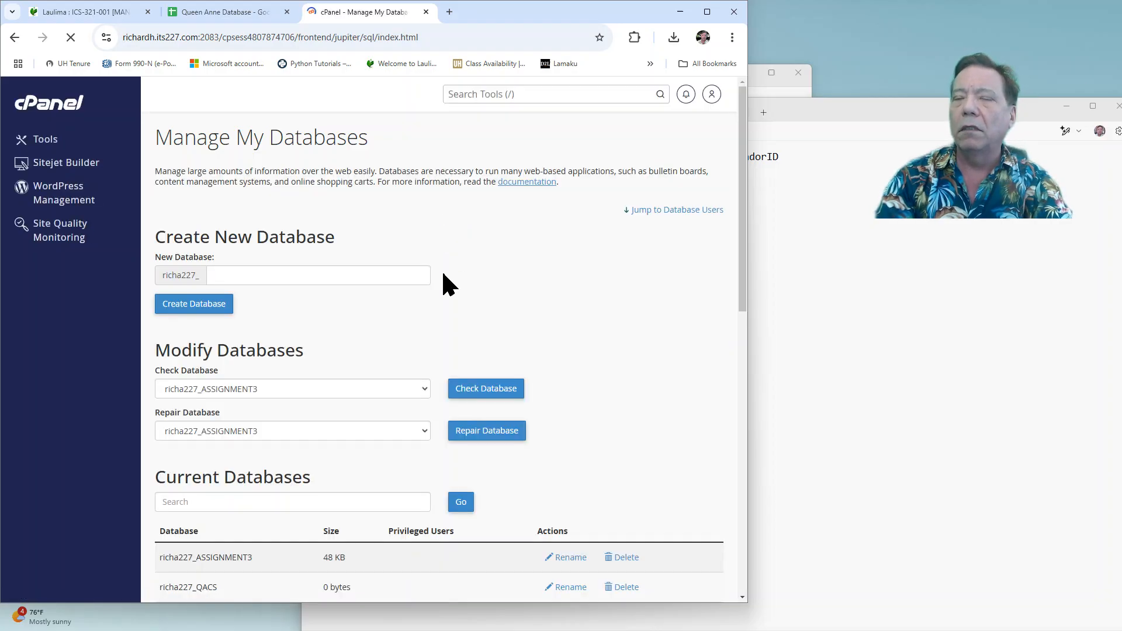
pyautogui.scroll(-5, 544, 322)
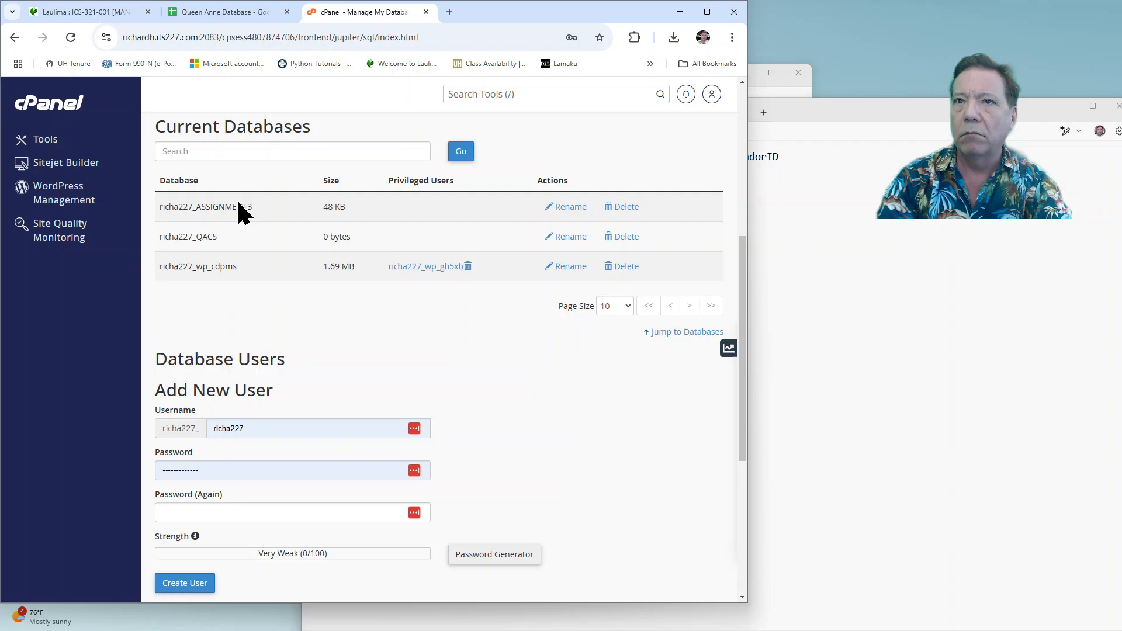
# - Launch phpMyAdmin from the cPanel tools, widen the browser window, and open the QACS database
pyautogui.click(46, 140)
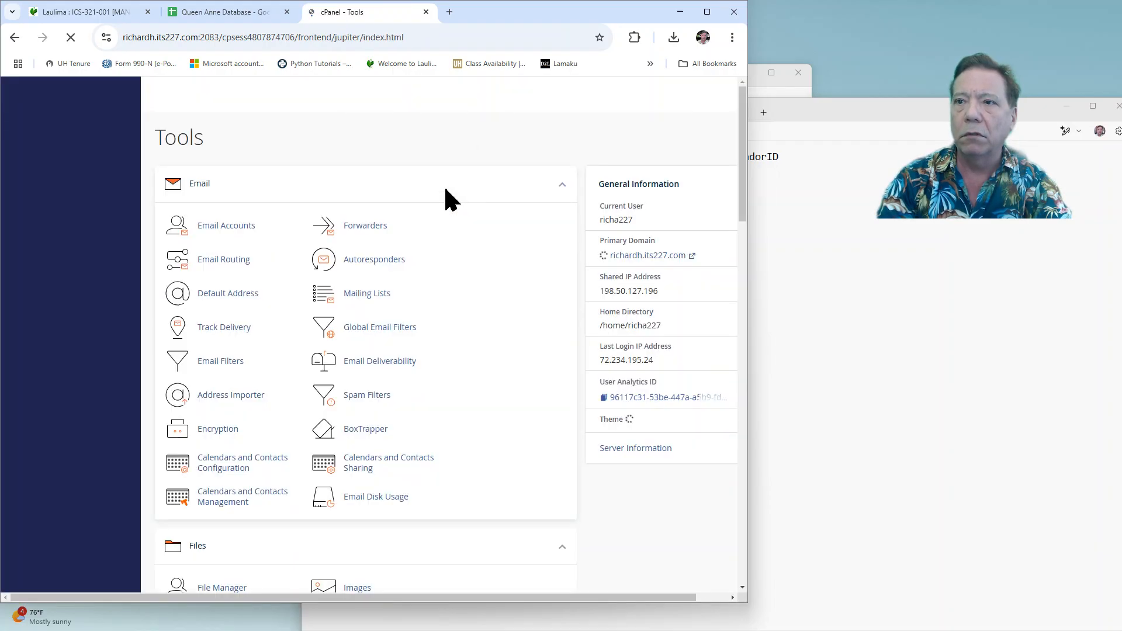
pyautogui.scroll(-3, 403, 322)
pyautogui.scroll(-7, 403, 322)
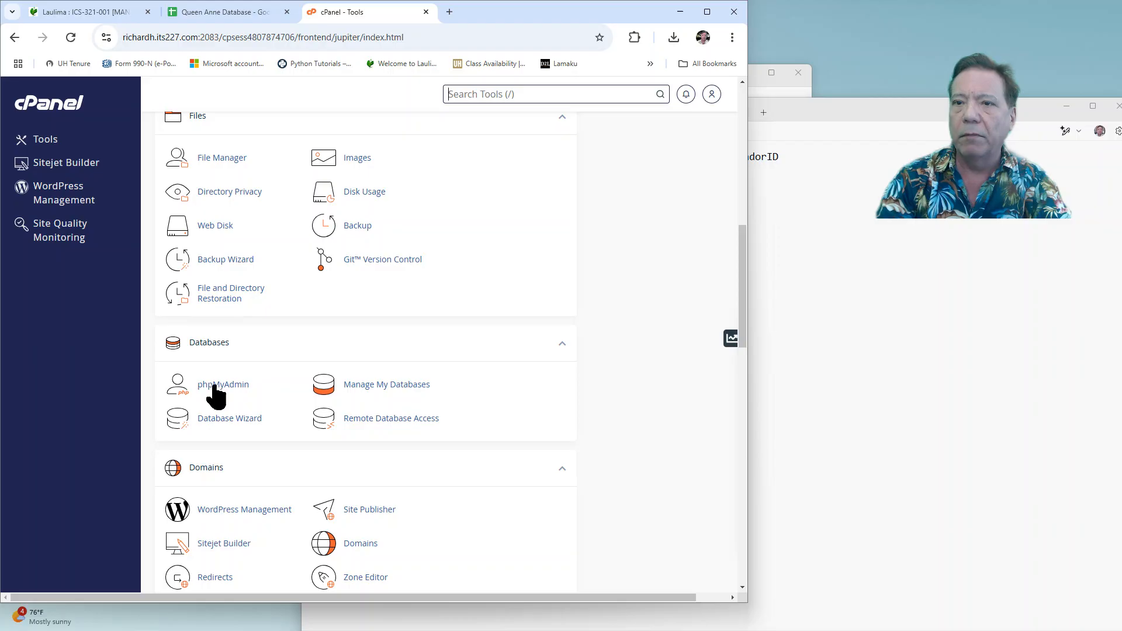
pyautogui.click(214, 385)
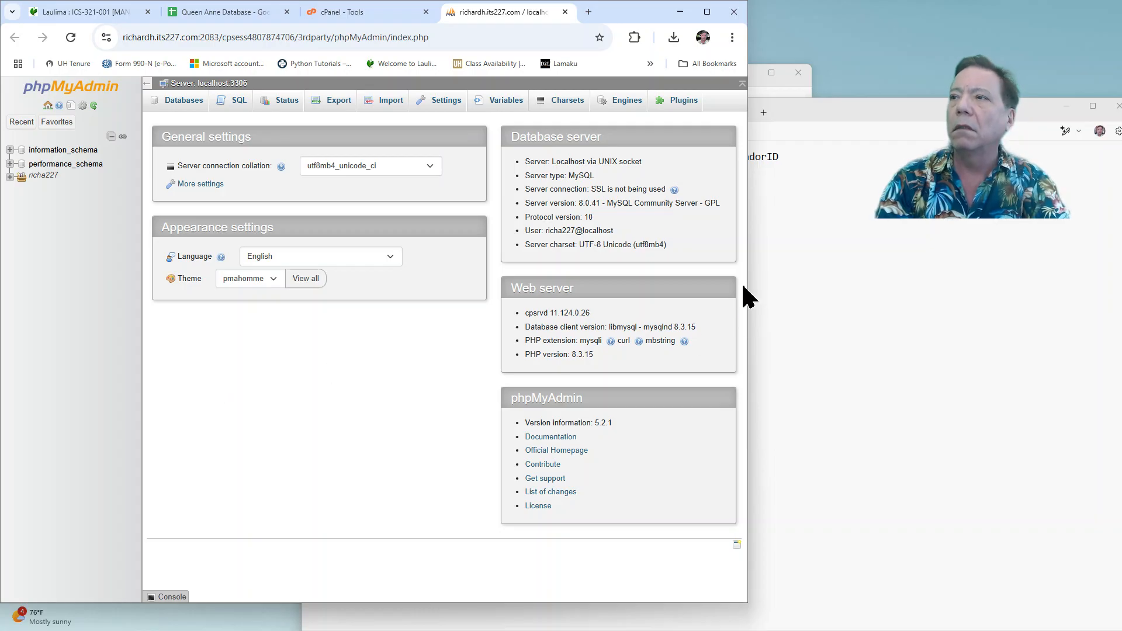
pyautogui.moveTo(749, 284); pyautogui.dragTo(866, 291)
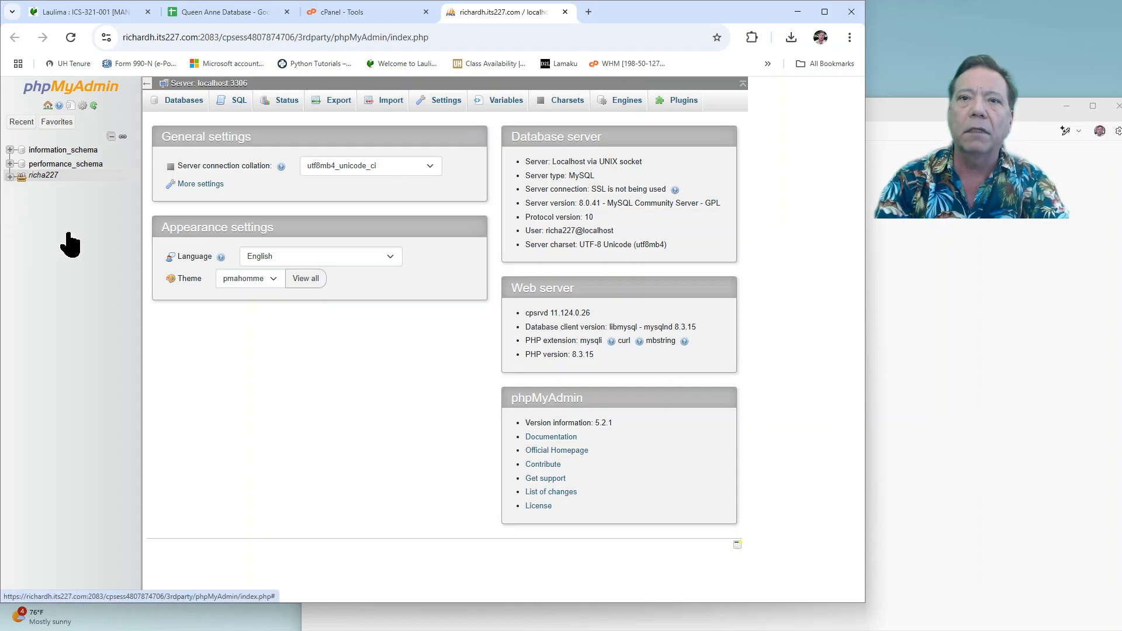
pyautogui.click(54, 177)
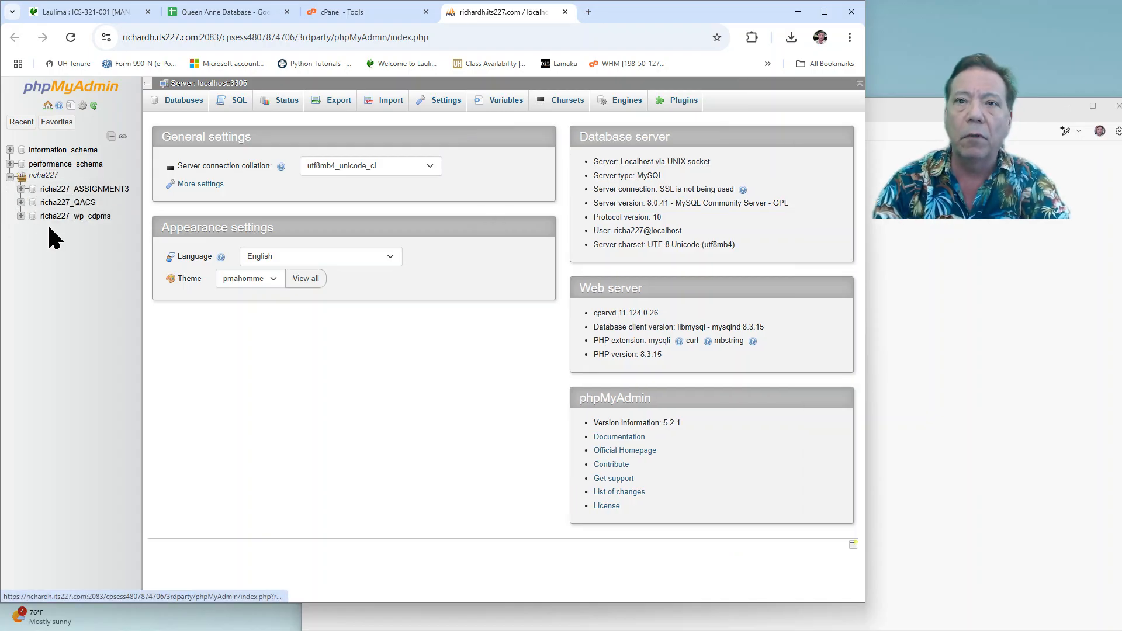
pyautogui.click(66, 203)
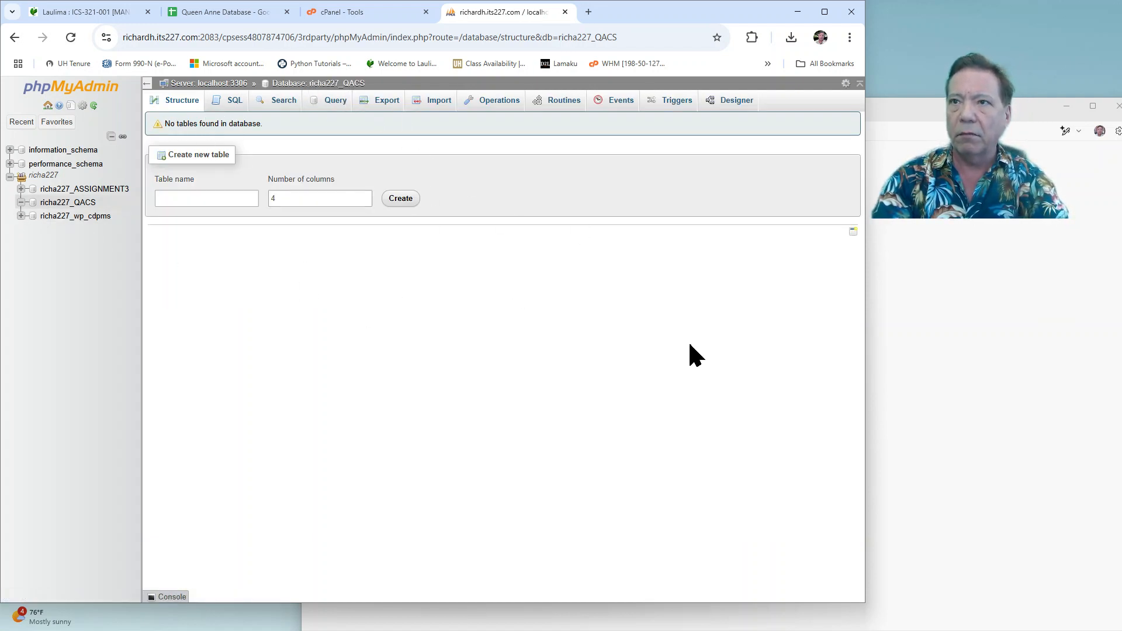
# - Glance at item_tab.csv in Notepad, and select that file from the ICS321 folder for import into the QACS database
pyautogui.click(1001, 413)
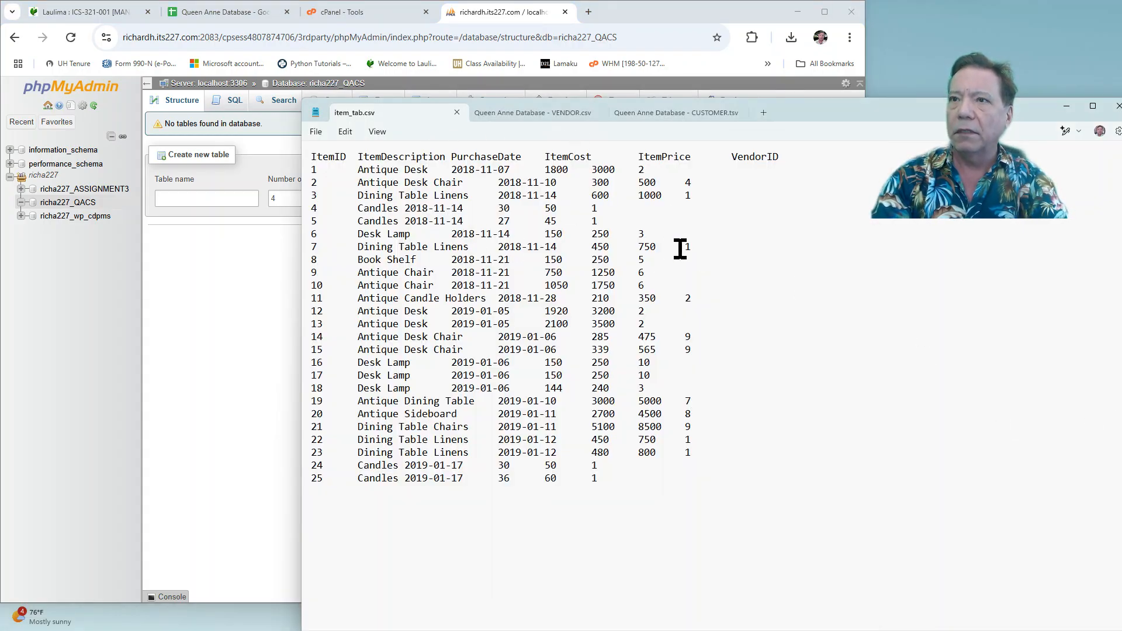
pyautogui.click(211, 272)
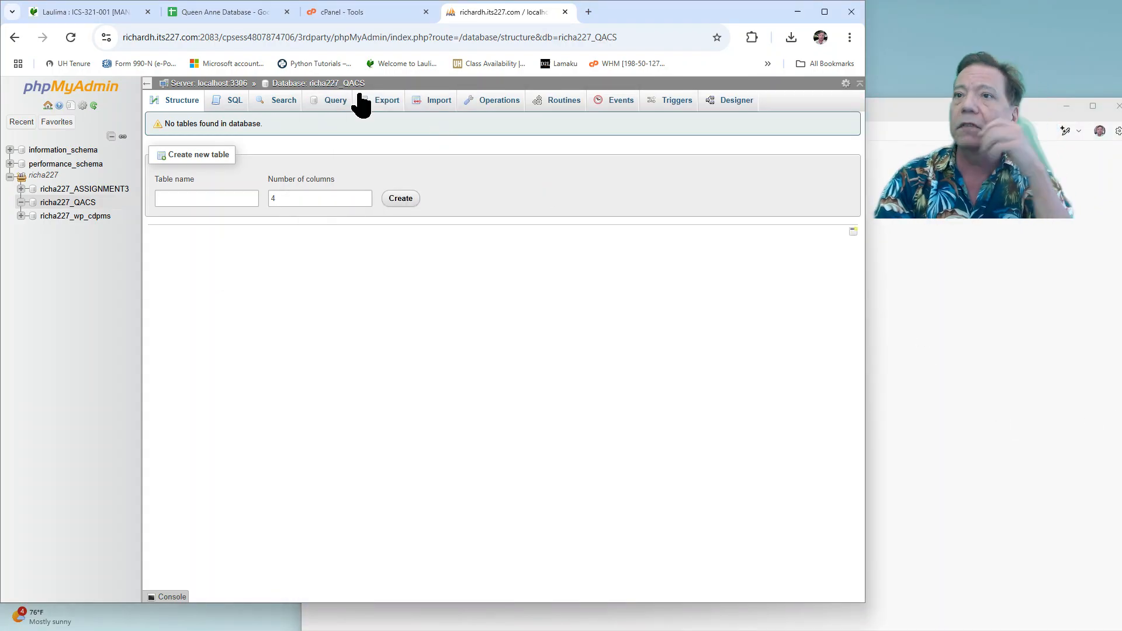
pyautogui.click(437, 105)
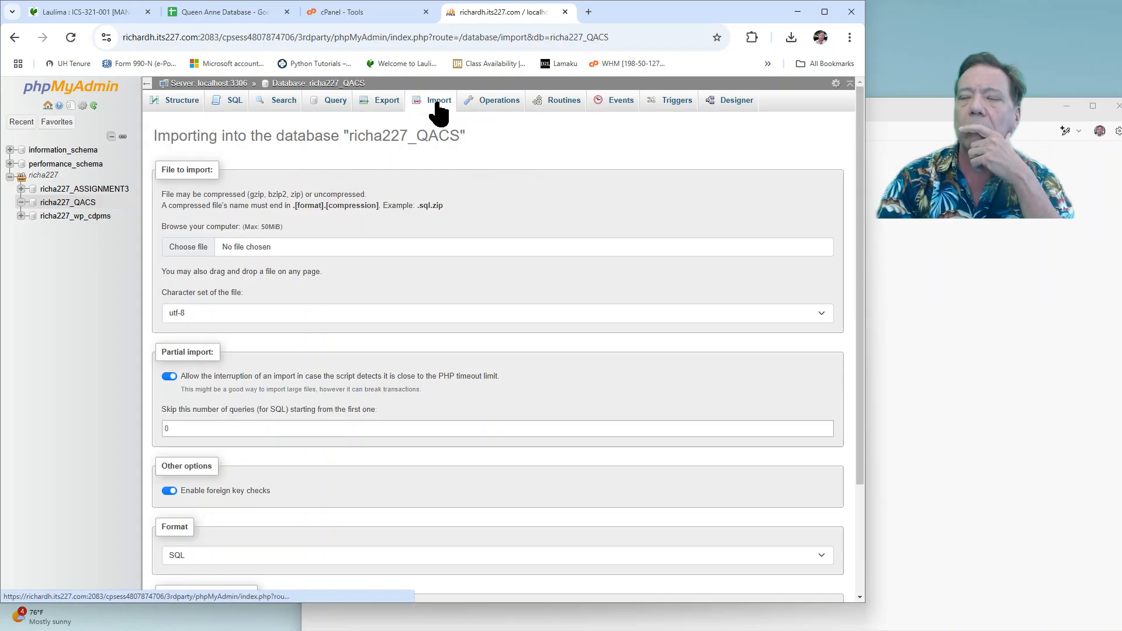
pyautogui.click(193, 248)
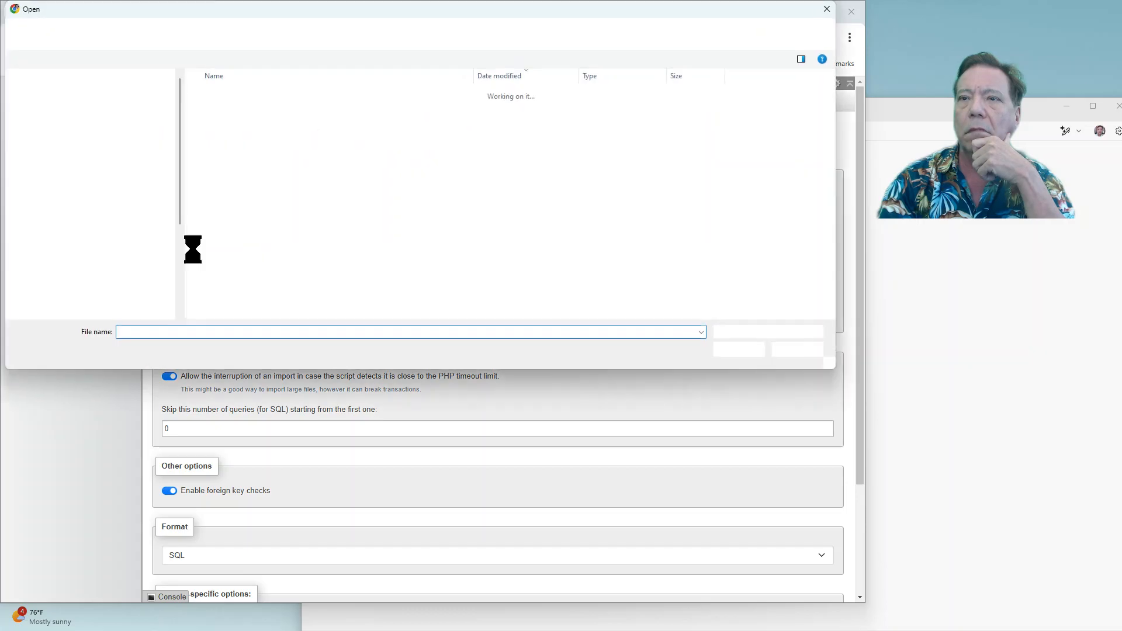
pyautogui.click(214, 143)
pyautogui.doubleClick(214, 142)
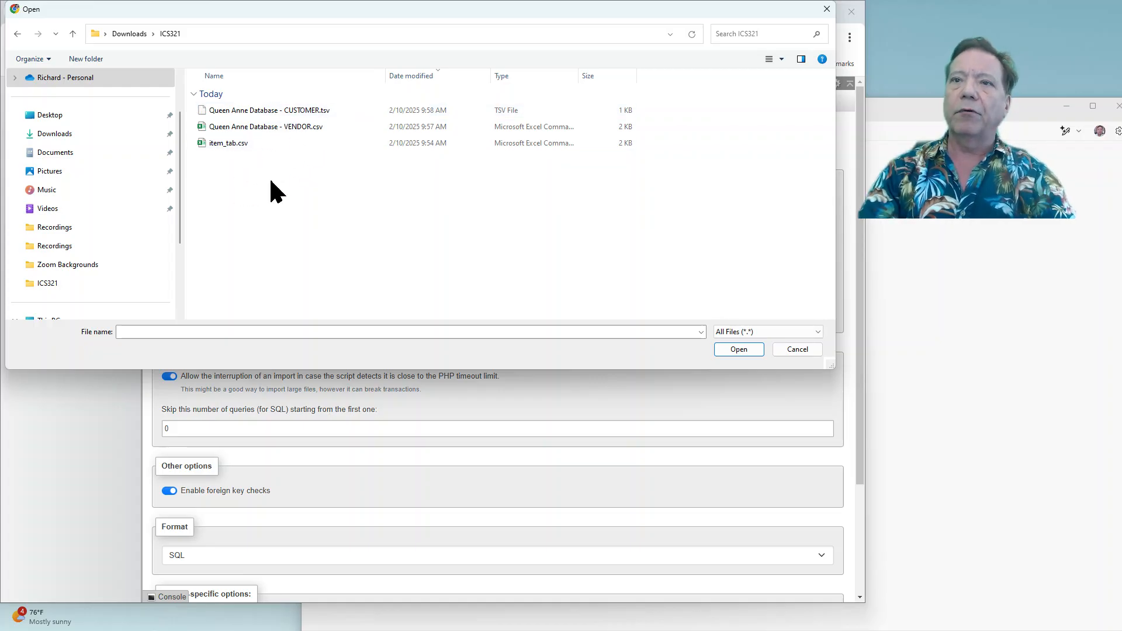
pyautogui.click(220, 144)
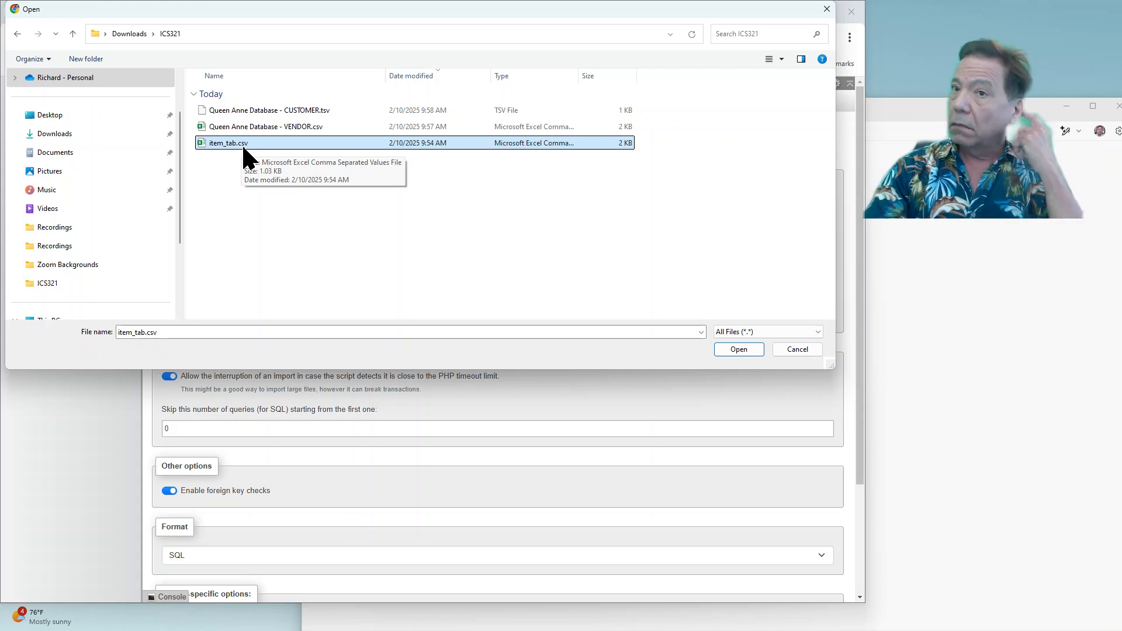
pyautogui.click(740, 349)
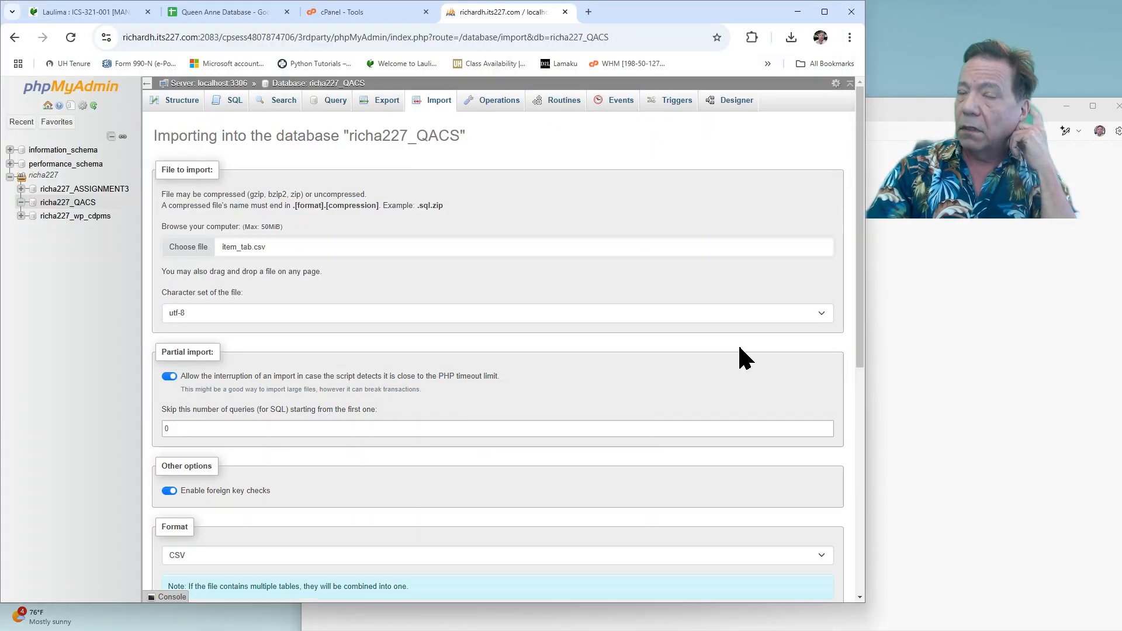
# - Set the CSV import's column separator to \t and mark the file's first line as containing the table column names
pyautogui.scroll(-2, 333, 268)
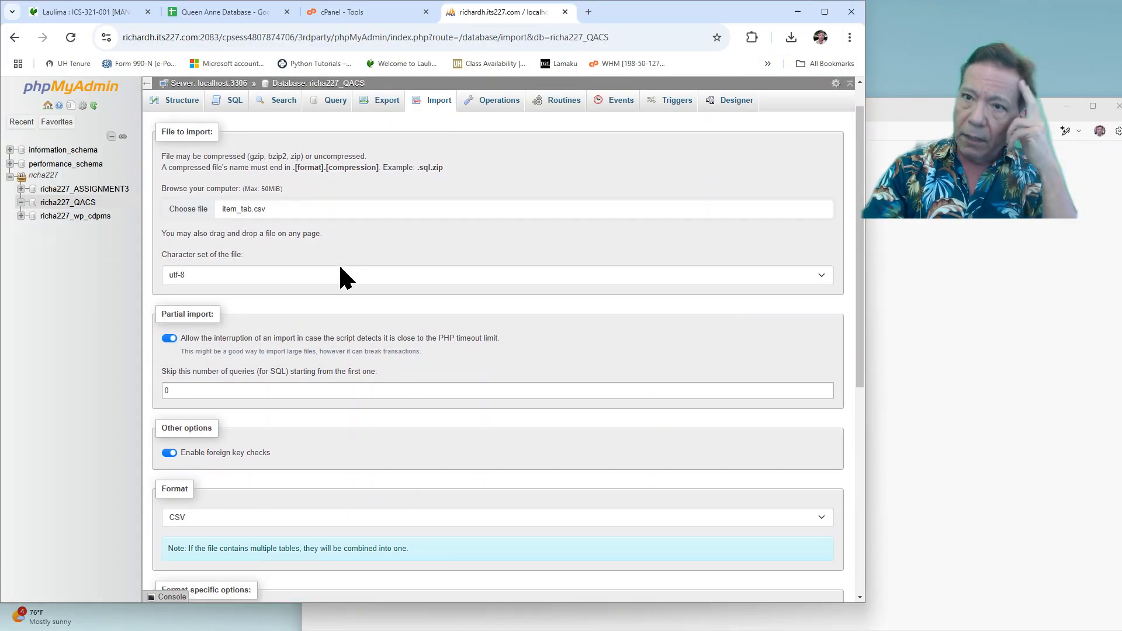
pyautogui.scroll(-2, 333, 268)
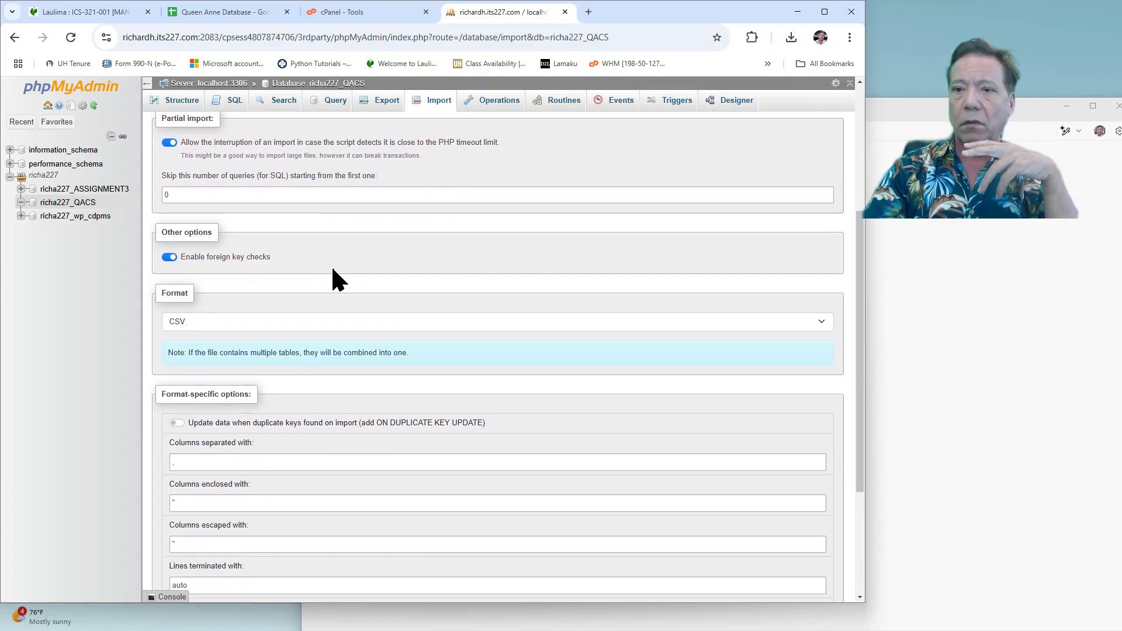
pyautogui.scroll(3, 333, 270)
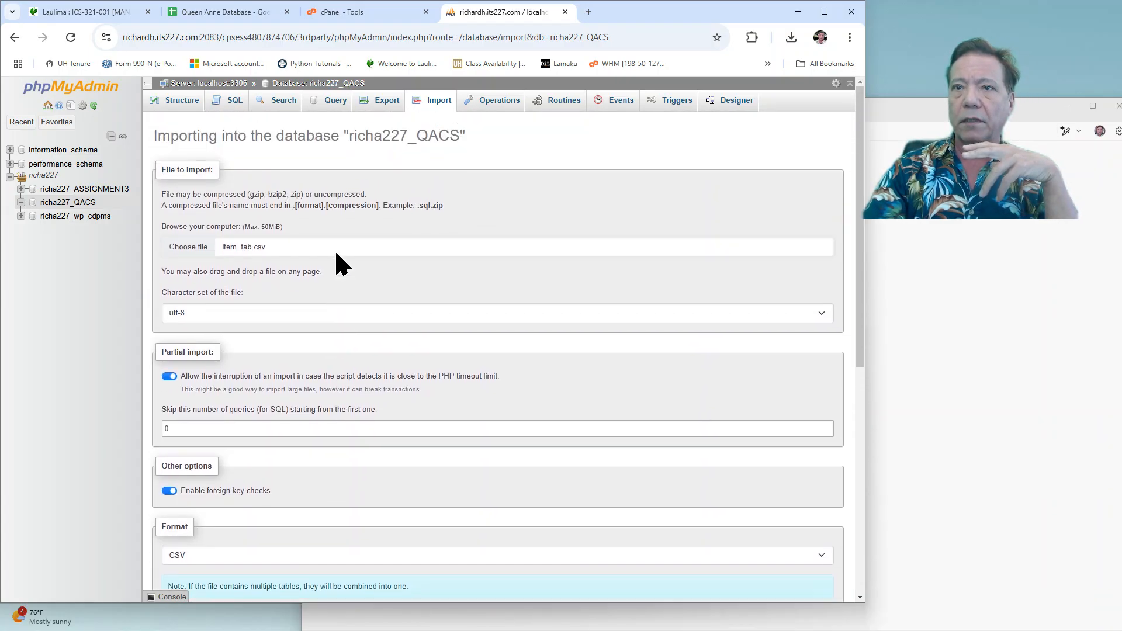
pyautogui.scroll(-4, 336, 258)
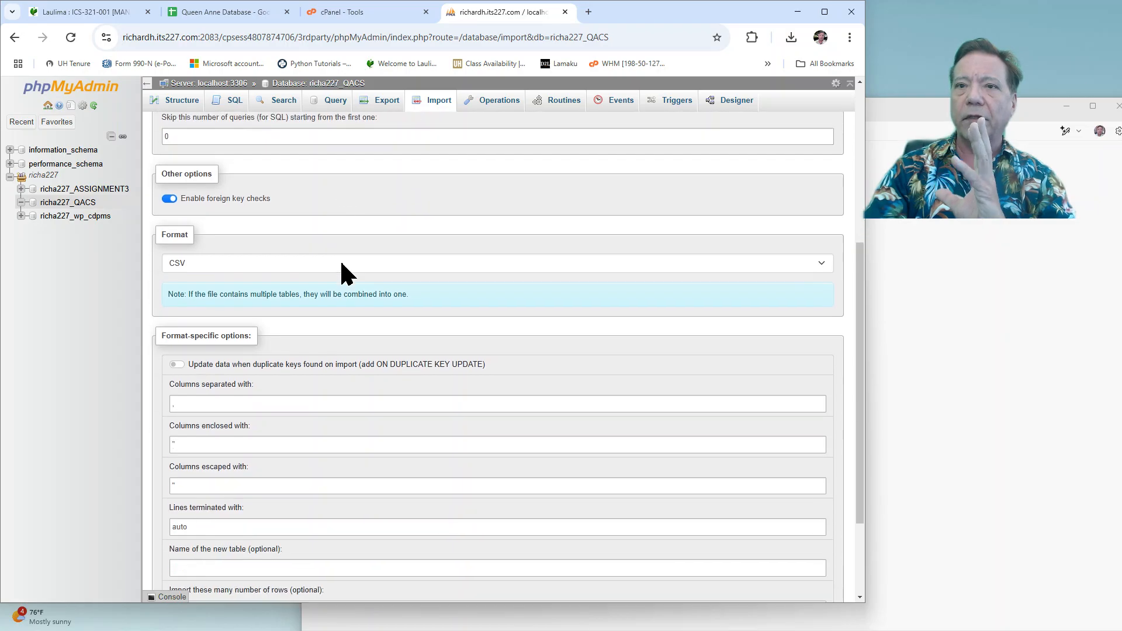
pyautogui.scroll(-2, 344, 266)
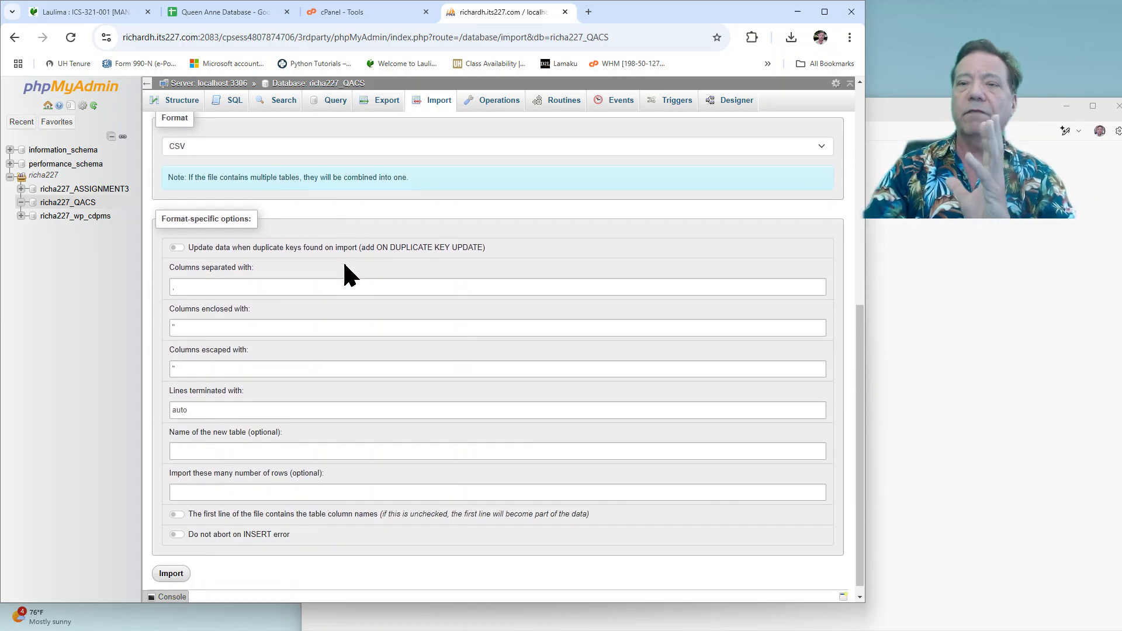
pyautogui.scroll(-1, 345, 264)
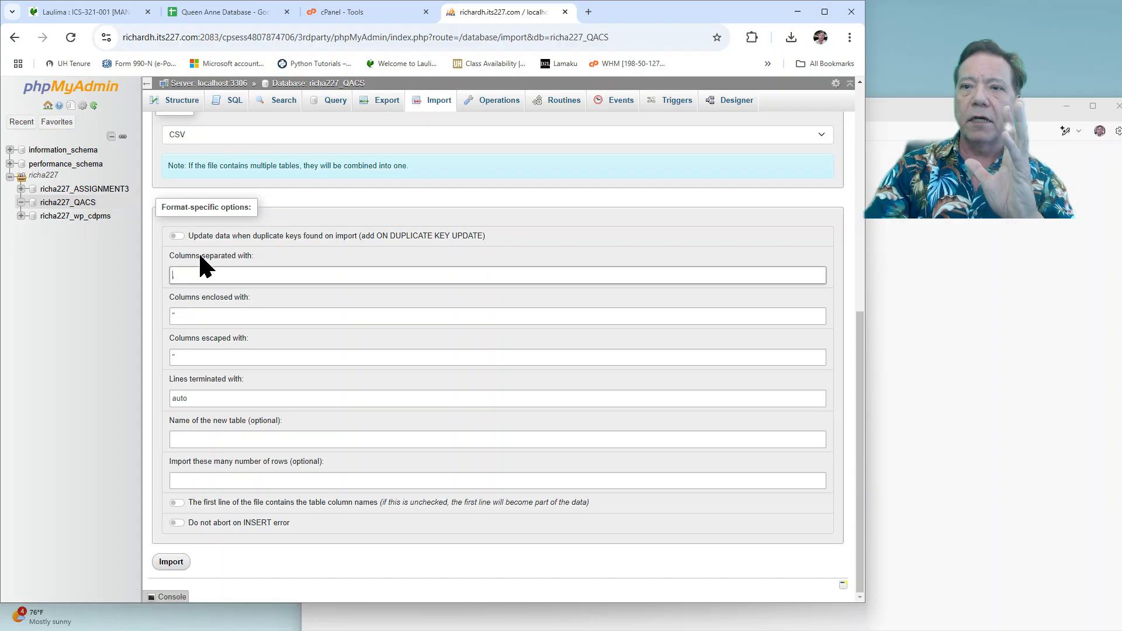
pyautogui.click(205, 271)
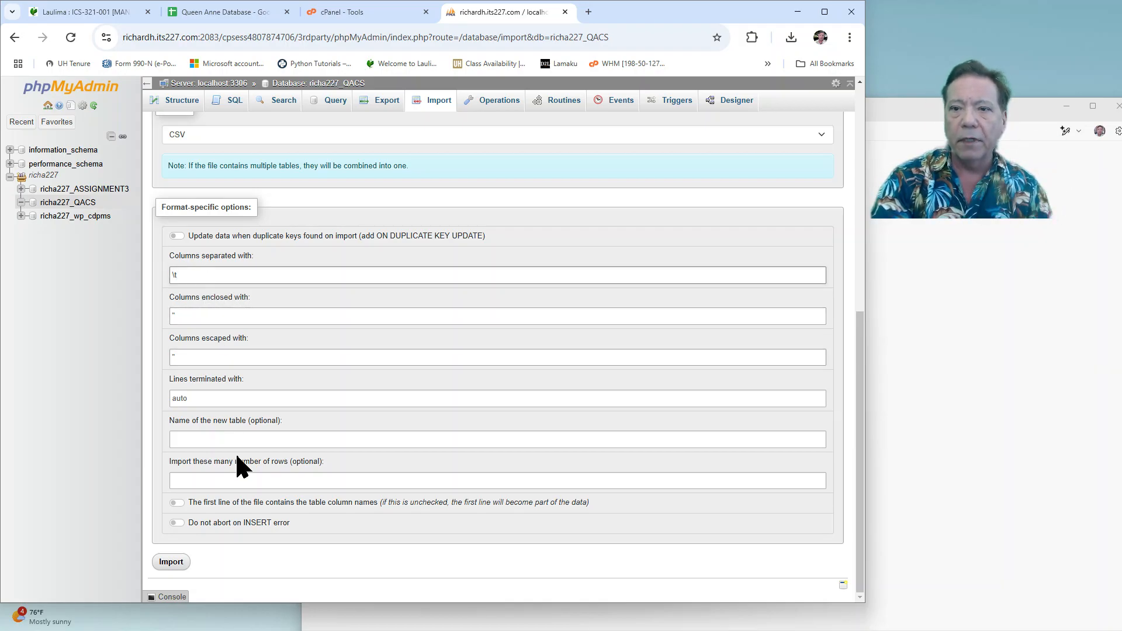
pyautogui.click(177, 503)
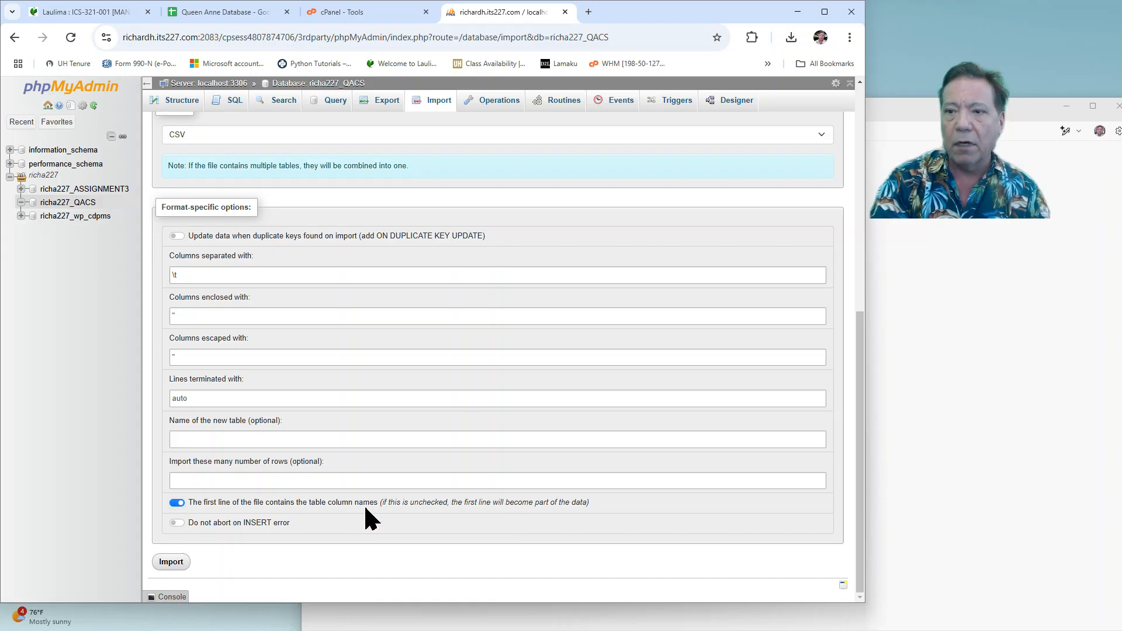
# - Check the header row of item_tab.csv in Notepad, from ItemID to VendorID, and return to the phpMyAdmin import page
pyautogui.click(890, 474)
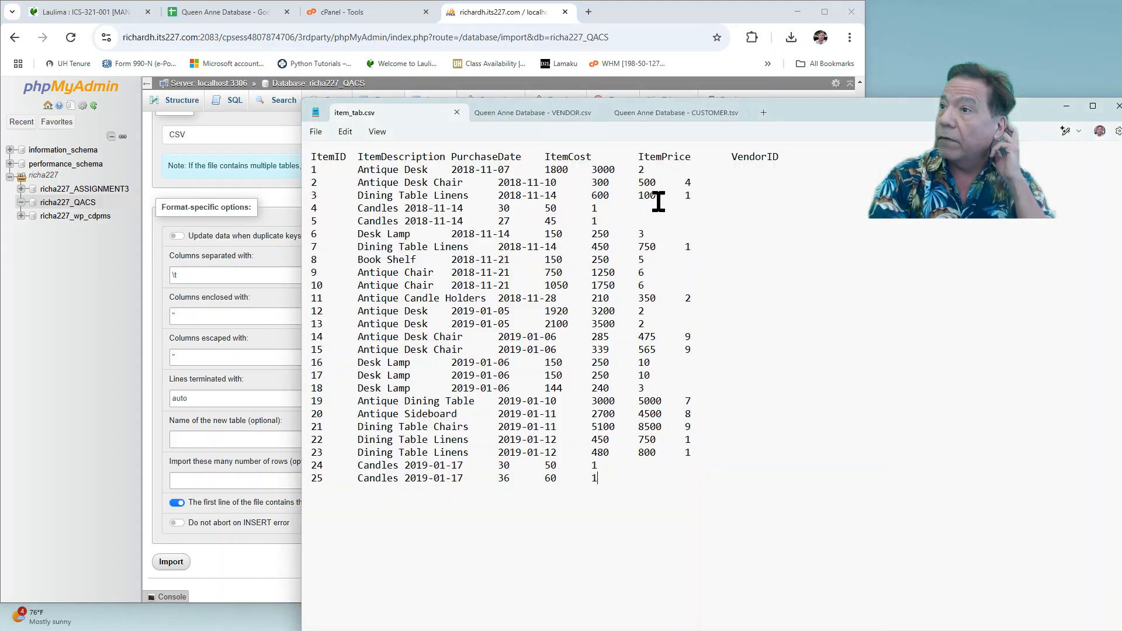
pyautogui.moveTo(759, 159); pyautogui.dragTo(311, 157)
pyautogui.click(146, 352)
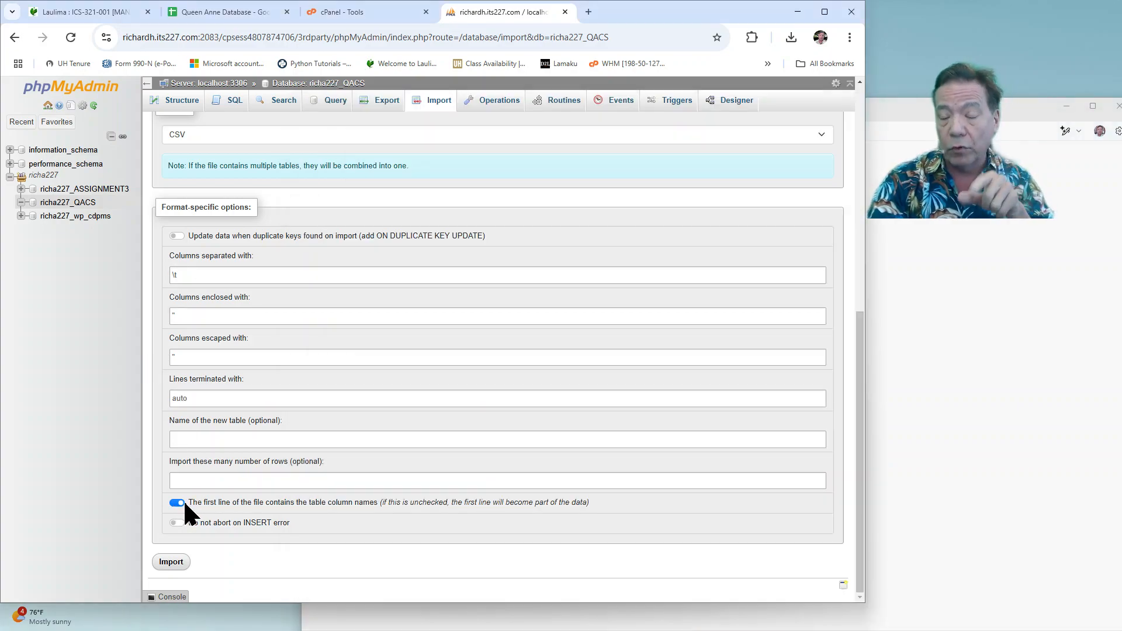
# - Run the import of item_tab.csv, review the resulting SQL messages, and open the QACS database's table list
pyautogui.click(401, 474)
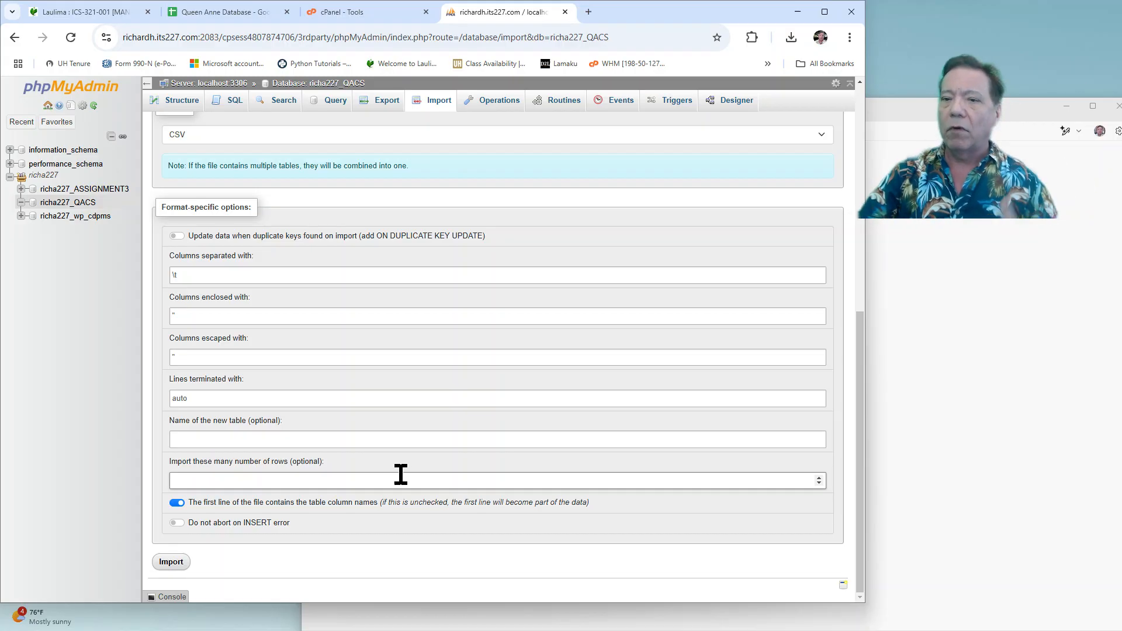
pyautogui.click(171, 562)
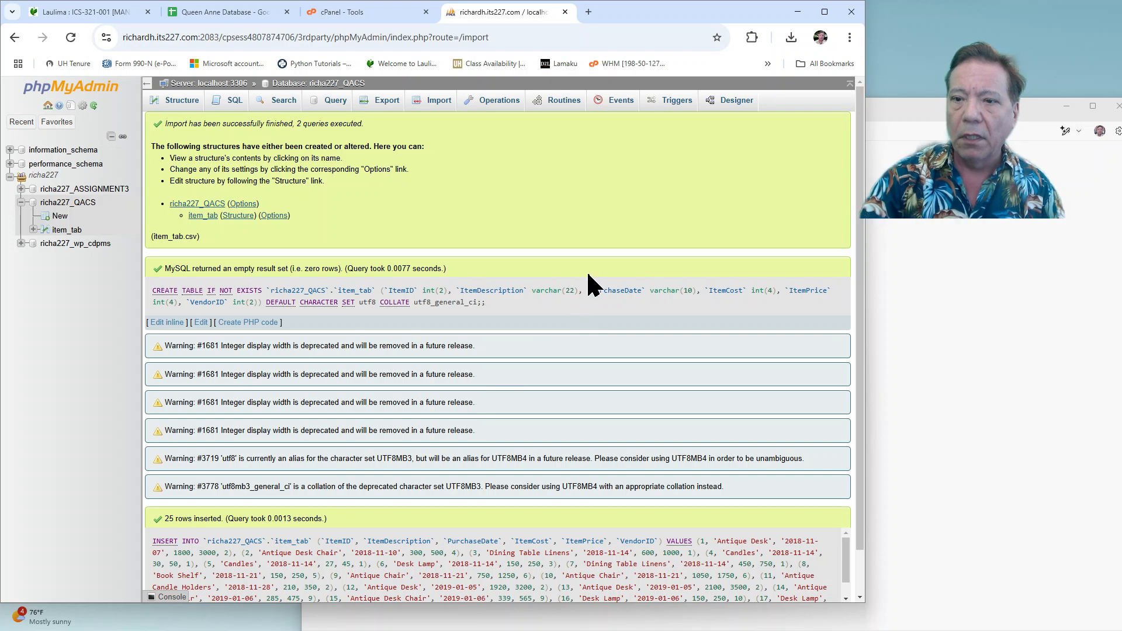
pyautogui.scroll(-1, 558, 435)
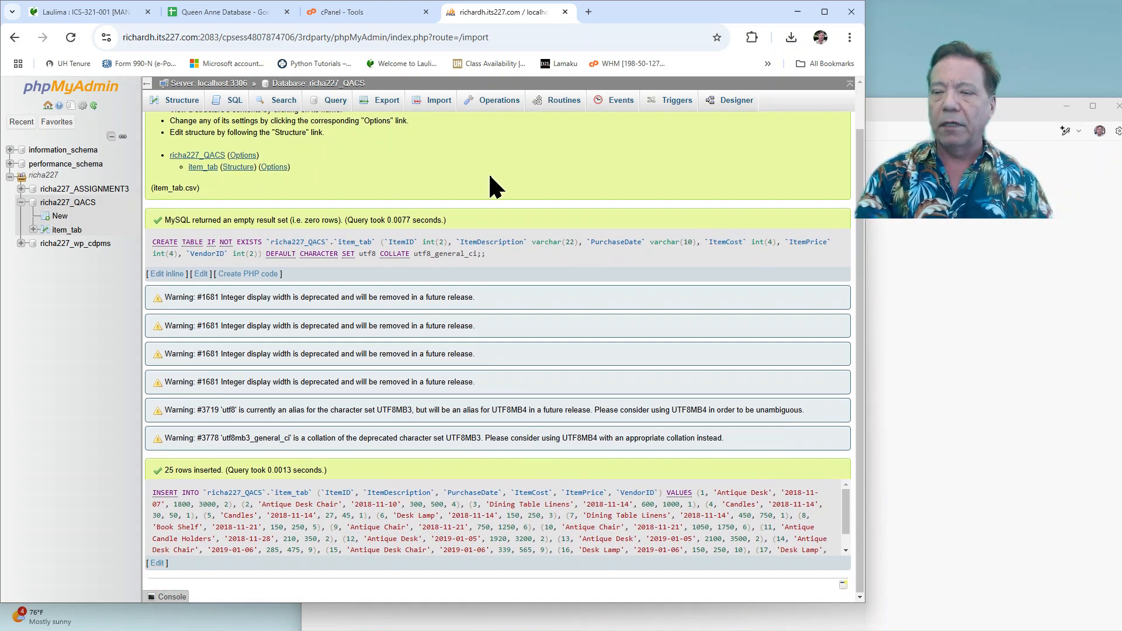
pyautogui.scroll(1, 526, 169)
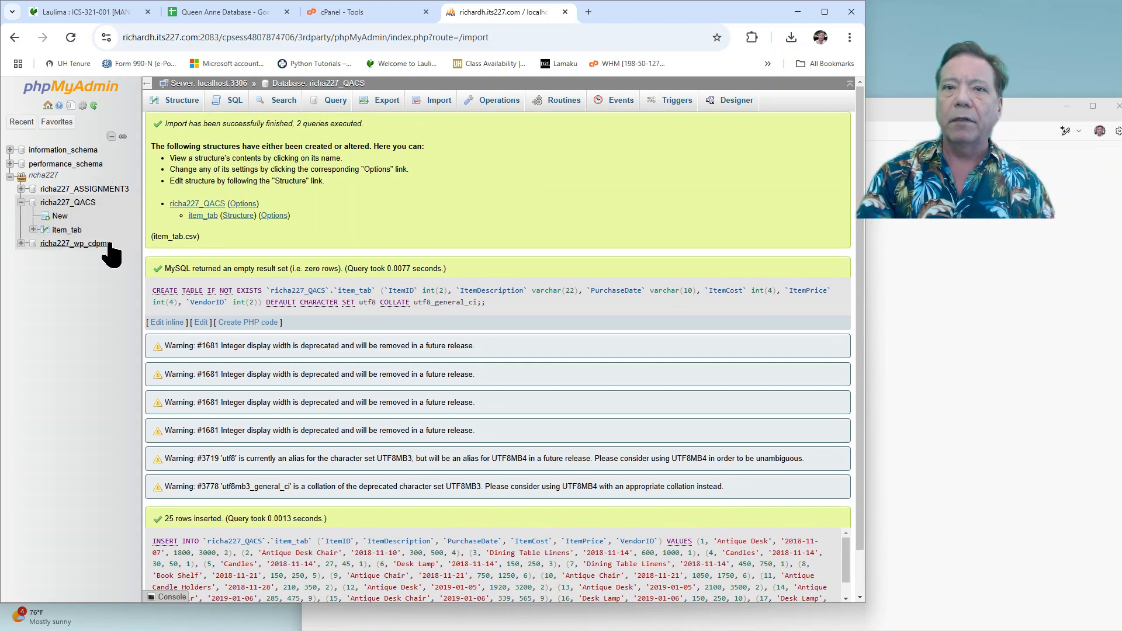
pyautogui.click(325, 83)
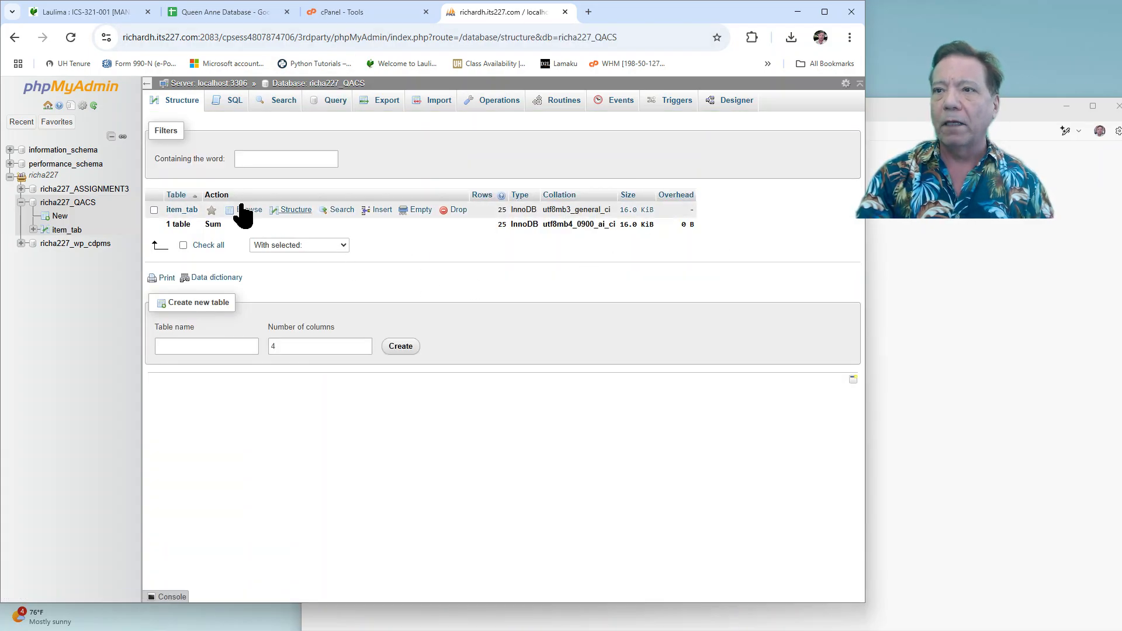
# - Browse the imported rows of the item_tab table from ItemID to VendorID
pyautogui.click(177, 210)
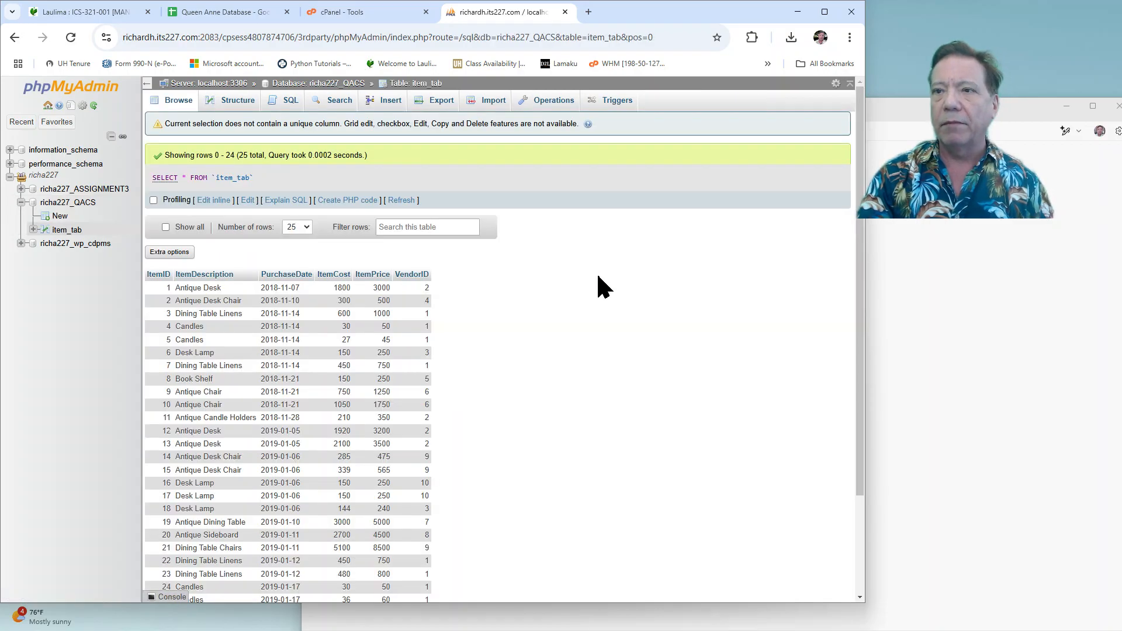
pyautogui.scroll(-1, 351, 321)
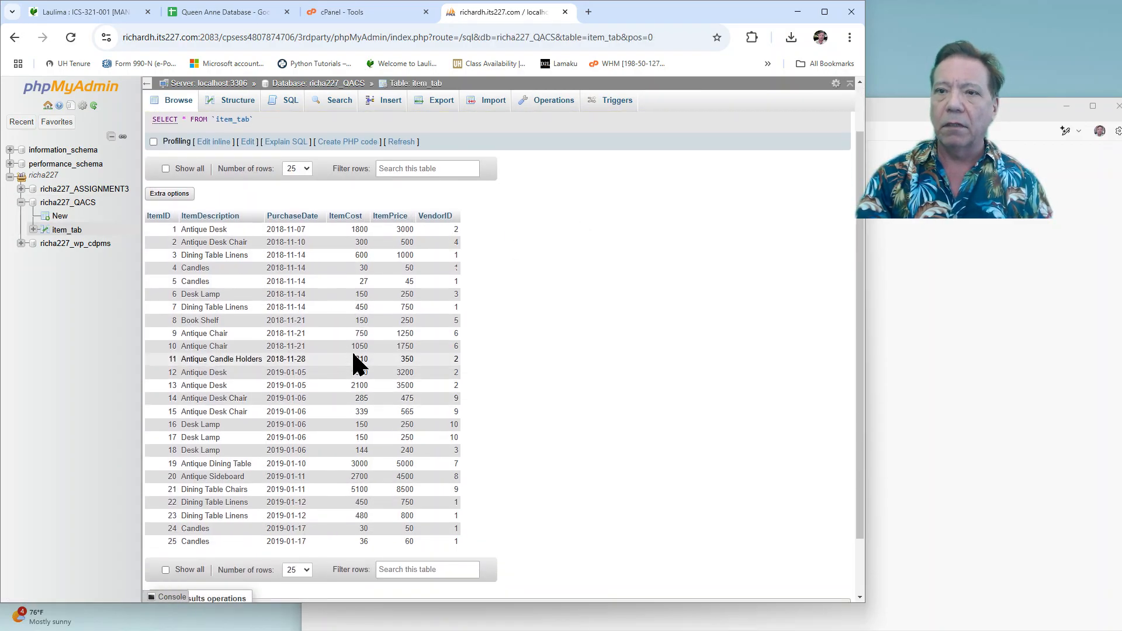
pyautogui.scroll(1, 352, 349)
pyautogui.scroll(-2, 352, 349)
pyautogui.scroll(2, 353, 353)
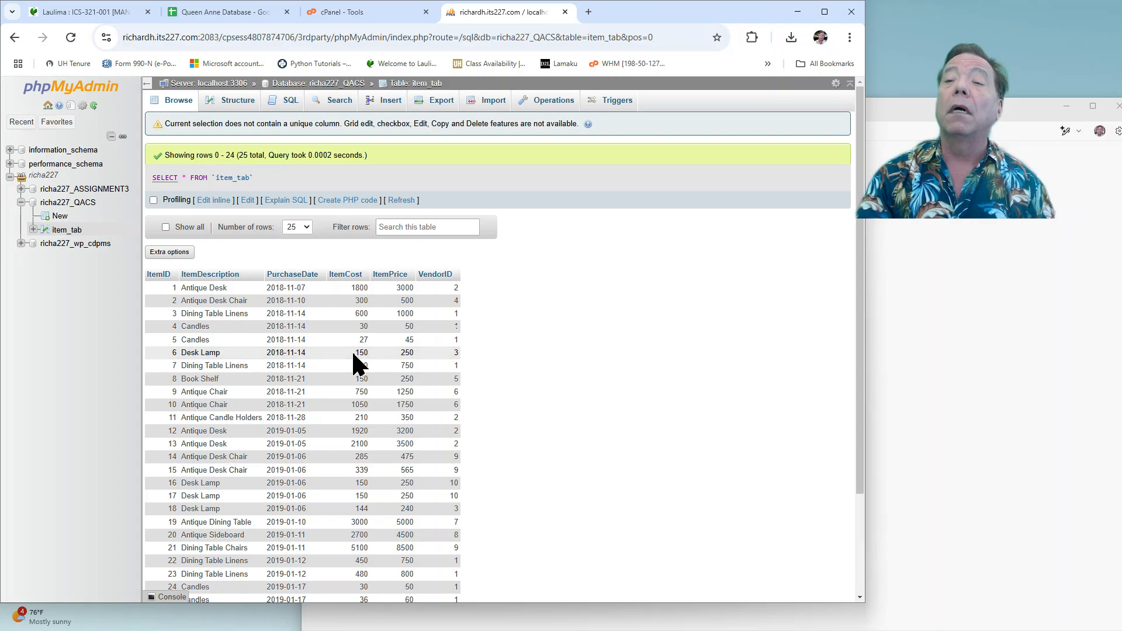
# - Rename the item_tab table to ITEM, checking the Queen Anne Database spreadsheet's worksheet names for reference
pyautogui.click(550, 103)
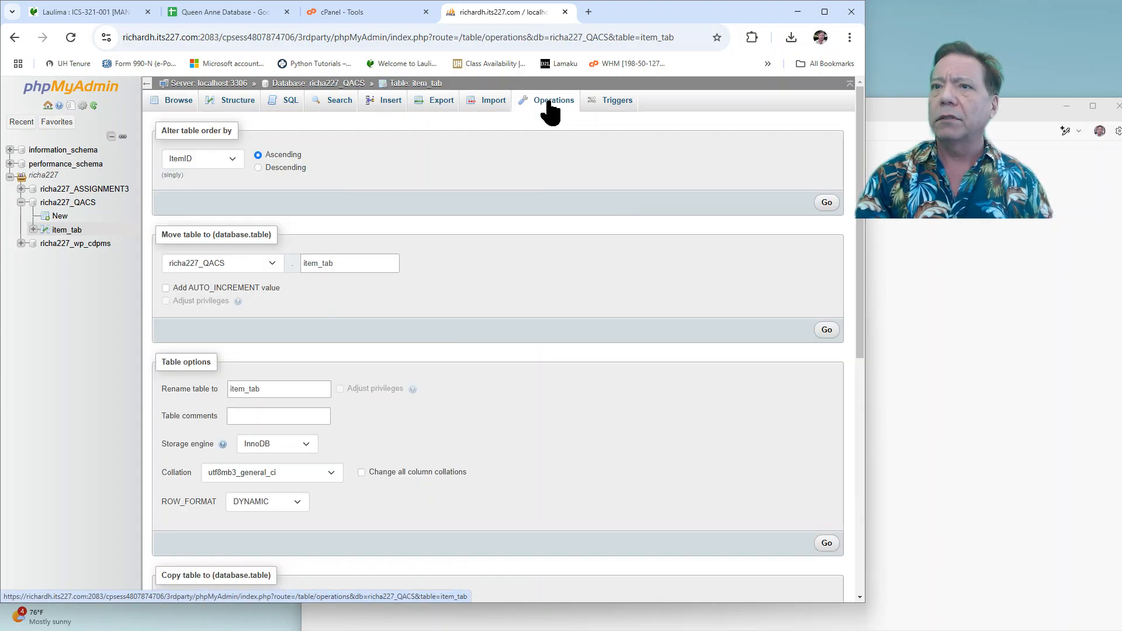
pyautogui.scroll(-1, 567, 193)
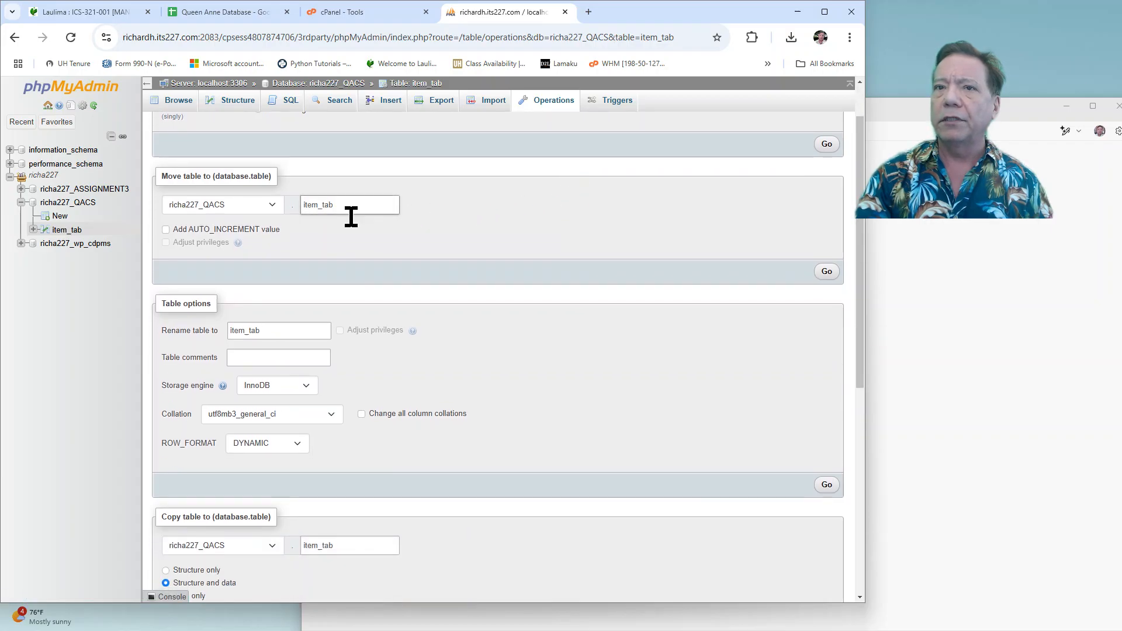
pyautogui.moveTo(275, 328); pyautogui.dragTo(247, 331)
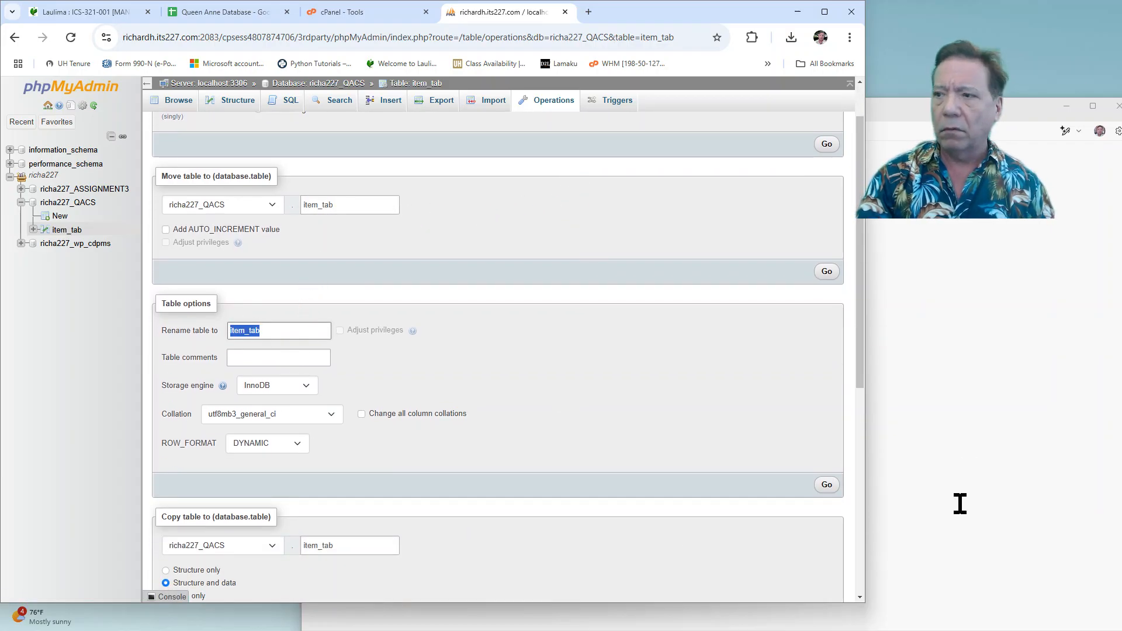
pyautogui.click(234, 14)
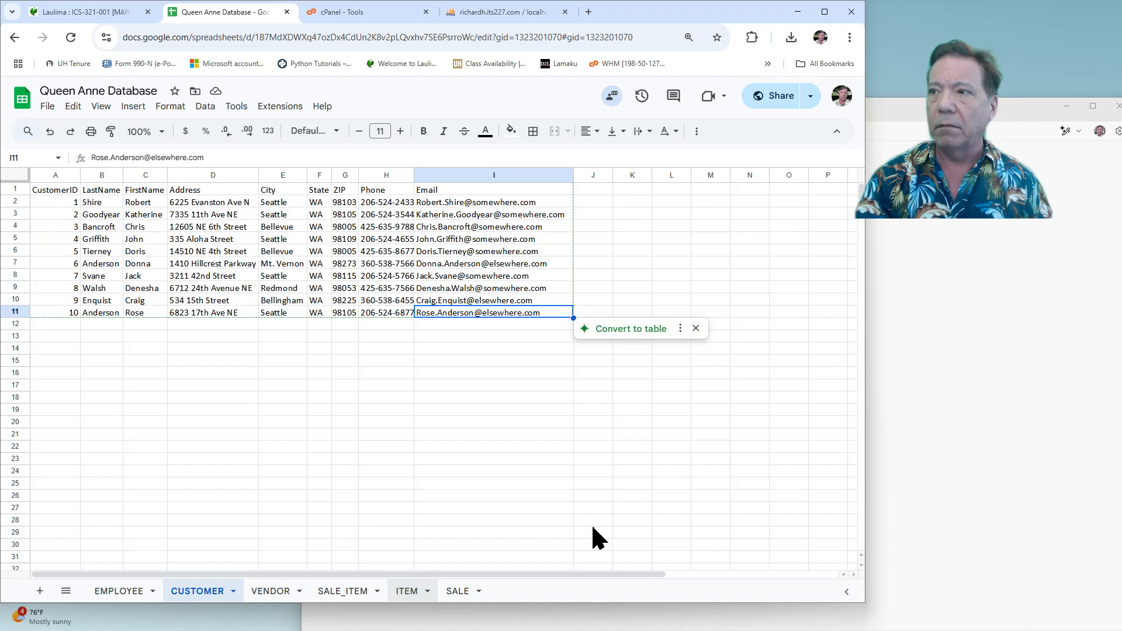
pyautogui.click(484, 17)
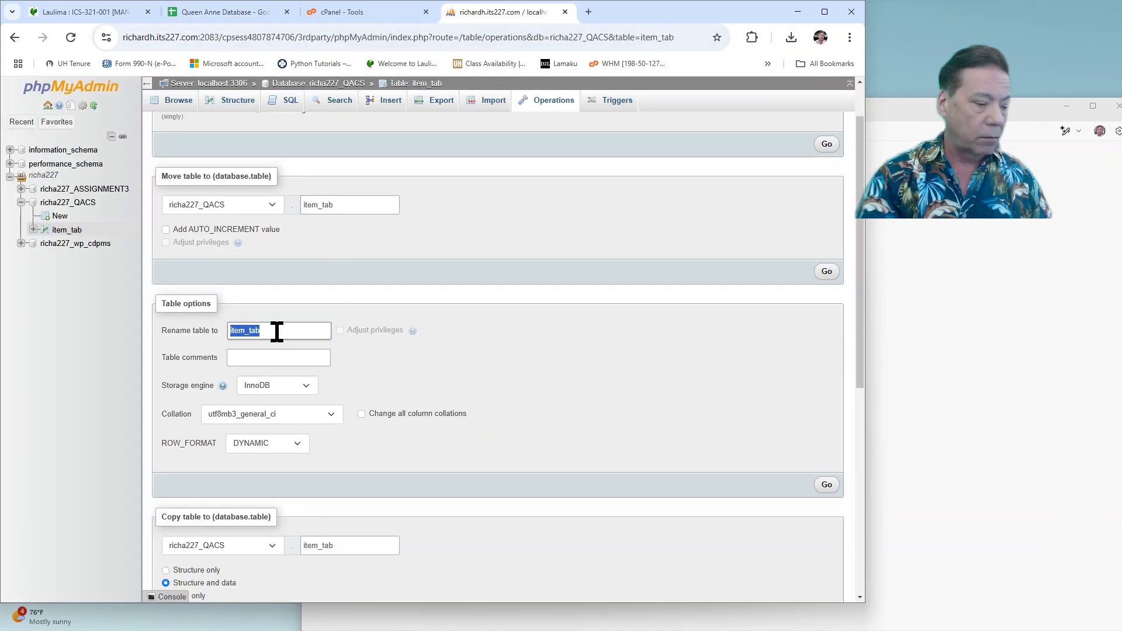
pyautogui.write('ITEM')
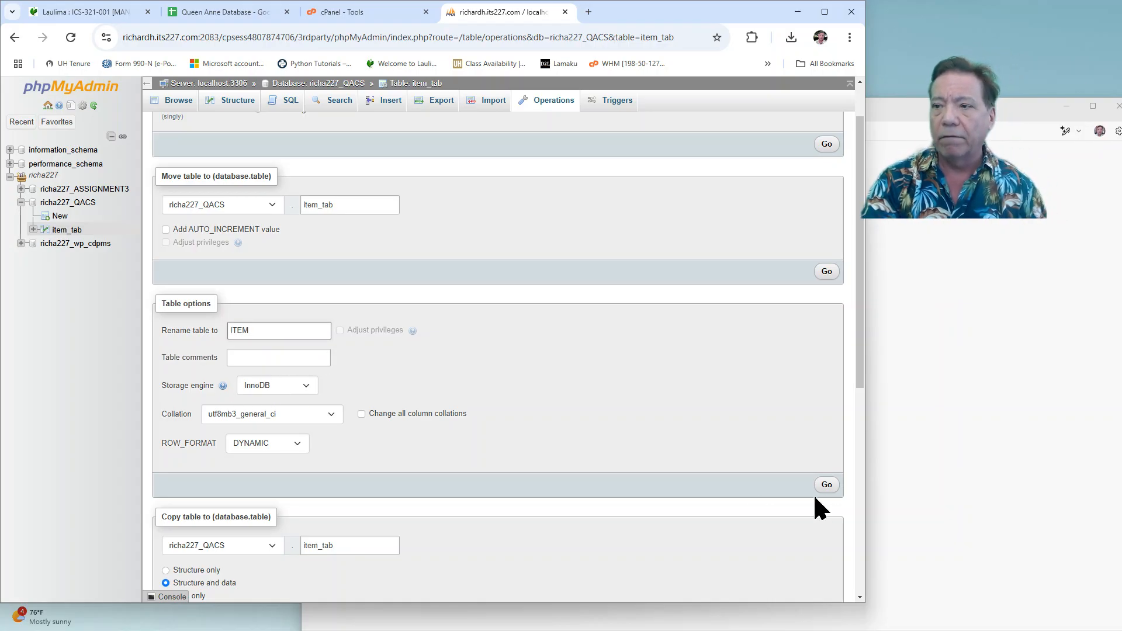
pyautogui.click(827, 484)
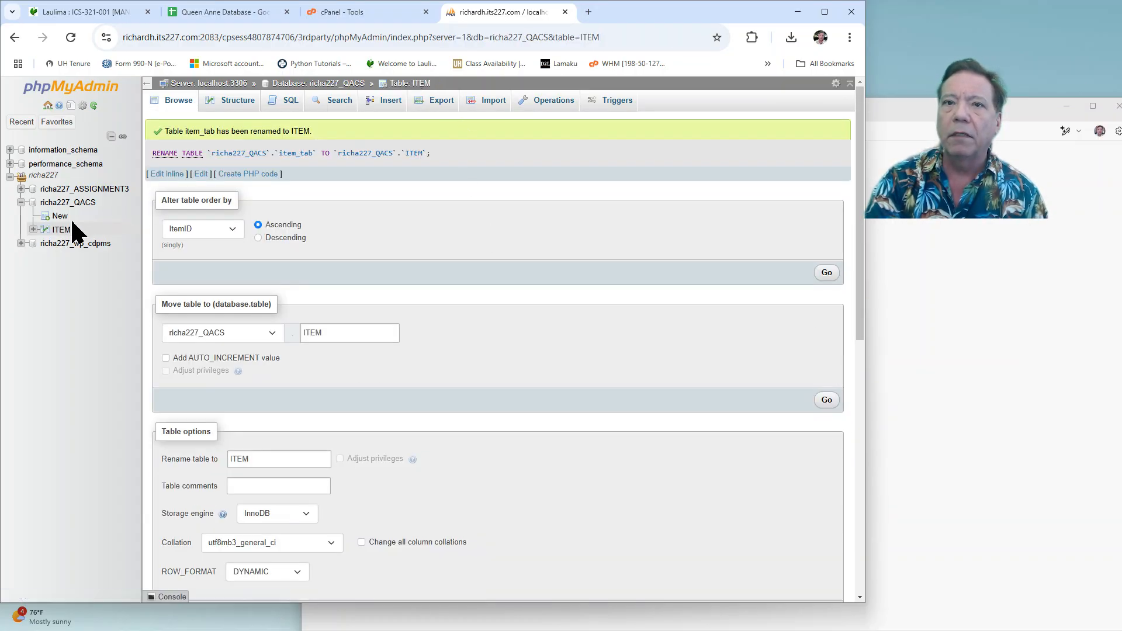
# - Select Queen Anne Database - VENDOR.csv from the ICS321 folder for import into the QACS database
pyautogui.click(328, 84)
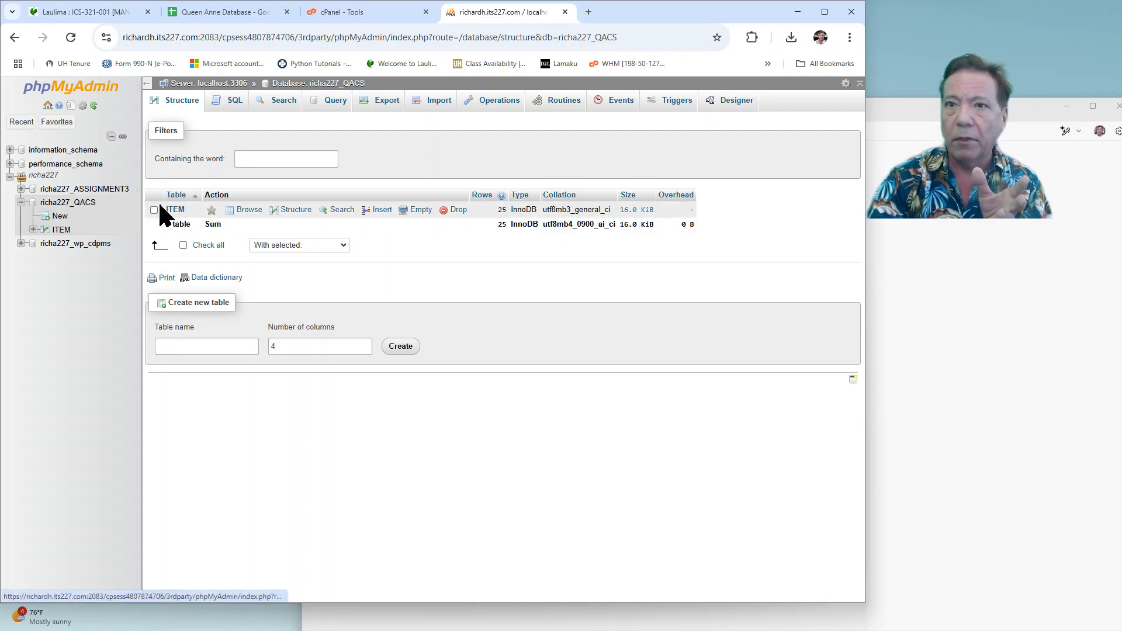
pyautogui.click(436, 104)
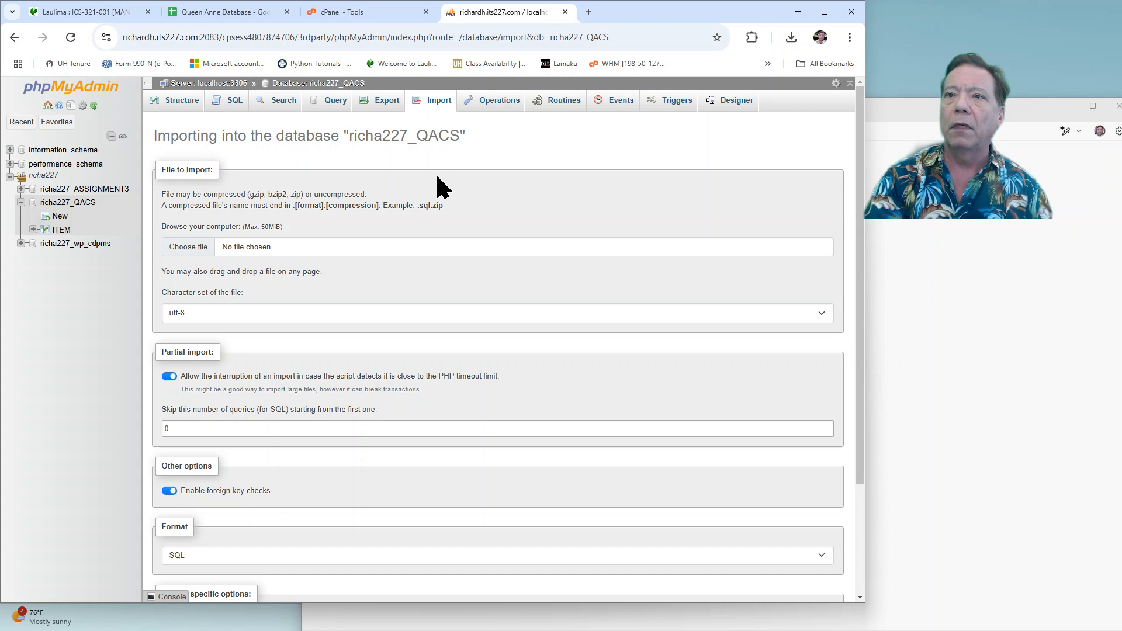
pyautogui.click(201, 257)
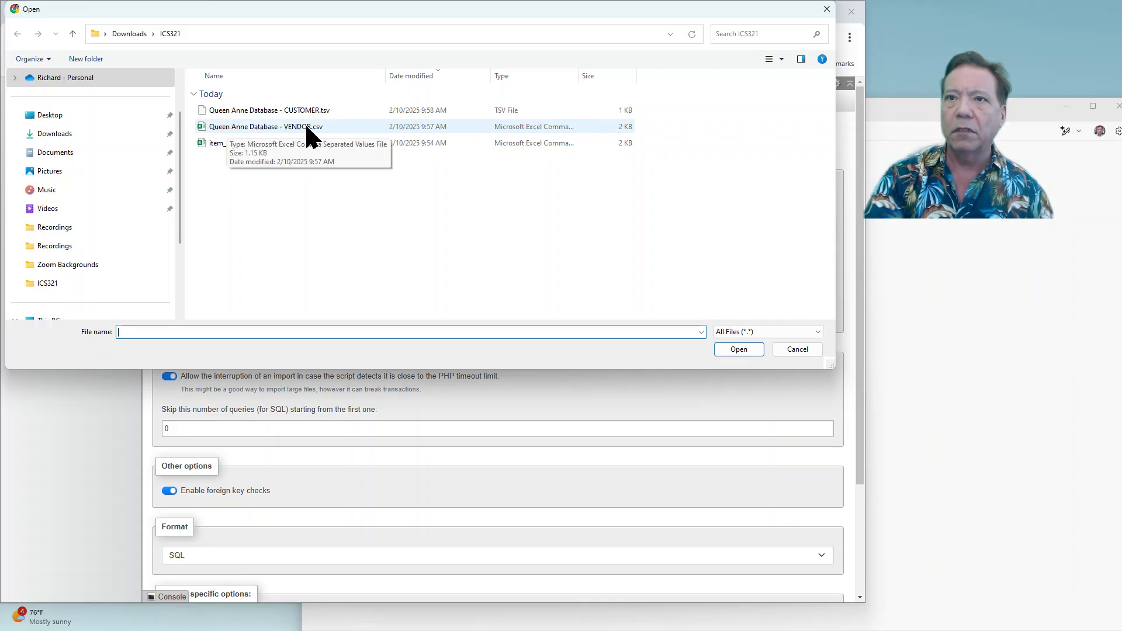
pyautogui.click(285, 130)
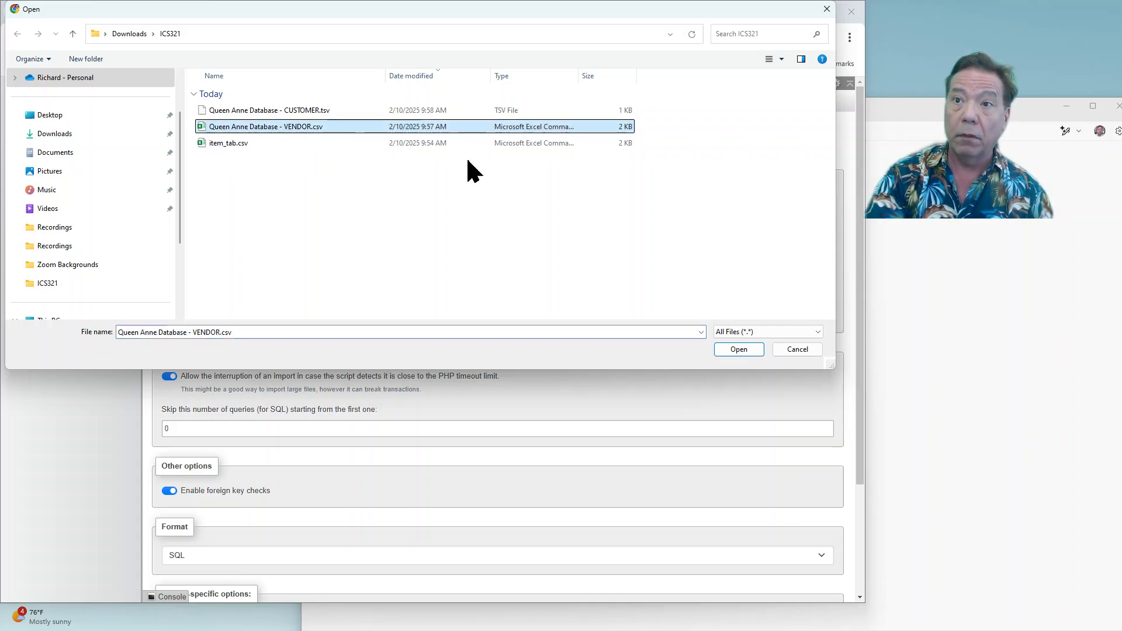
pyautogui.click(738, 348)
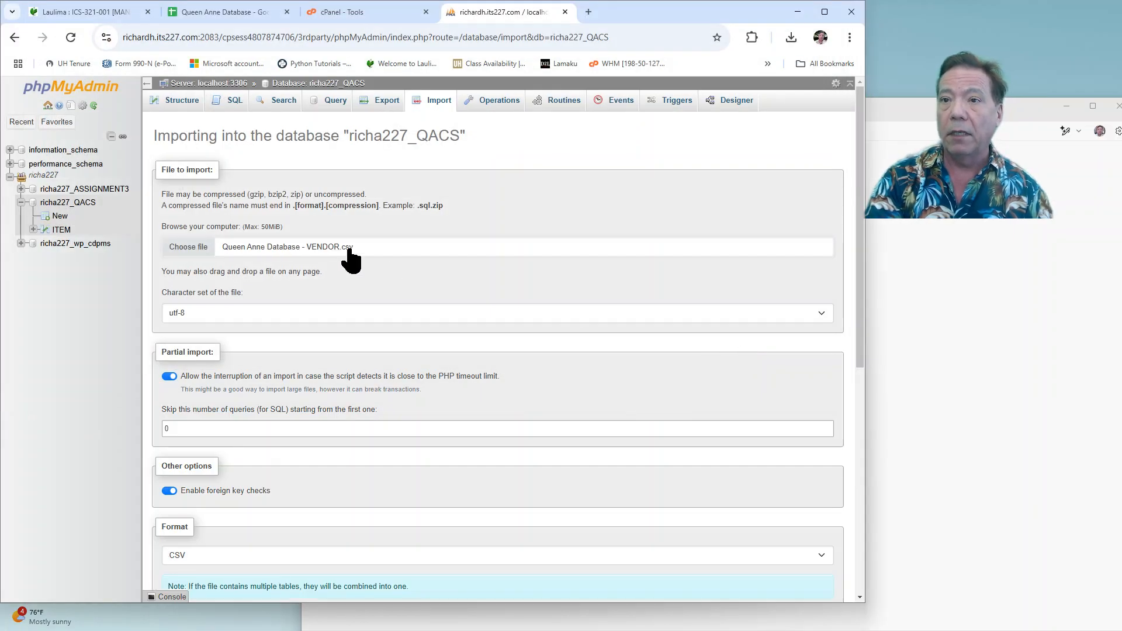
# - Turn off foreign key checks, mark the first line as containing the column names, and run the VENDOR.csv import
pyautogui.scroll(-7, 456, 254)
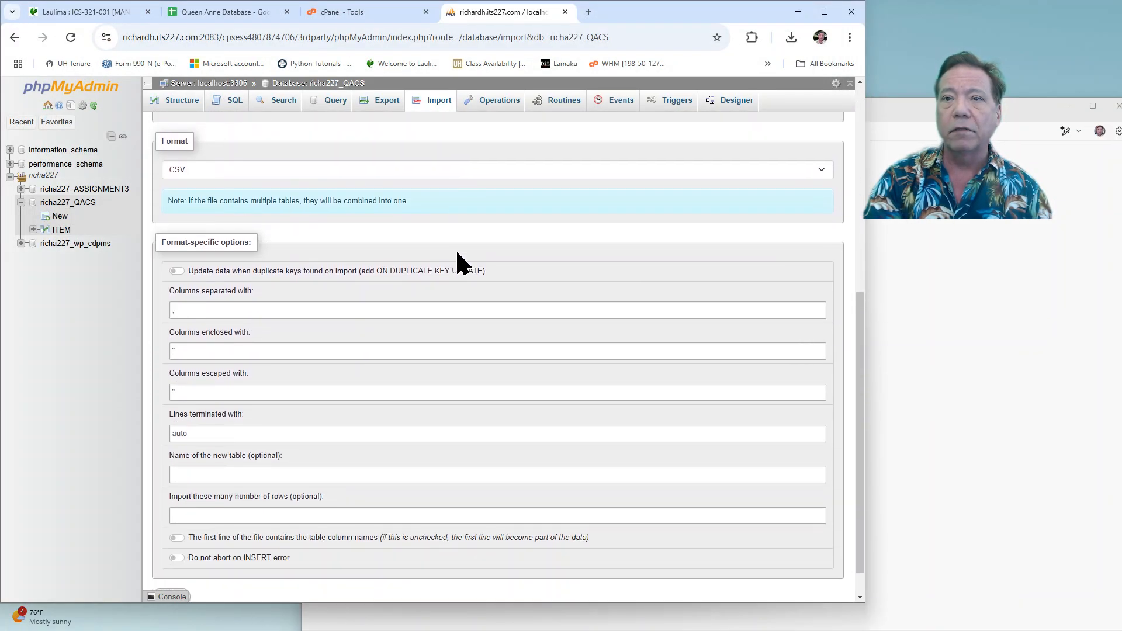
pyautogui.scroll(-1, 462, 263)
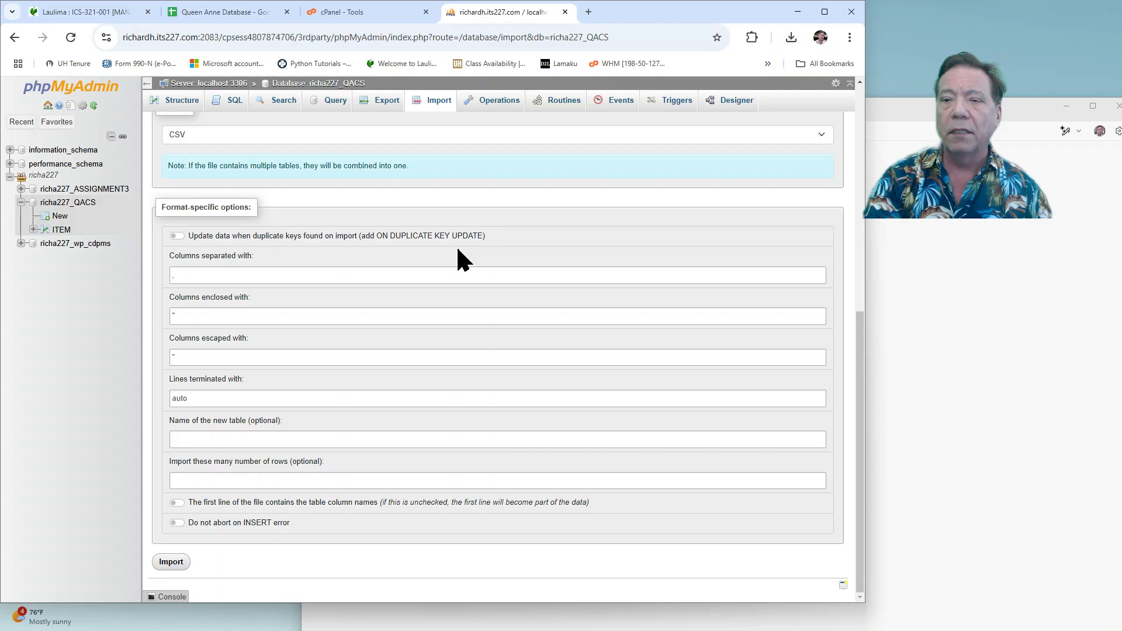
pyautogui.scroll(5, 459, 257)
pyautogui.scroll(-1, 458, 250)
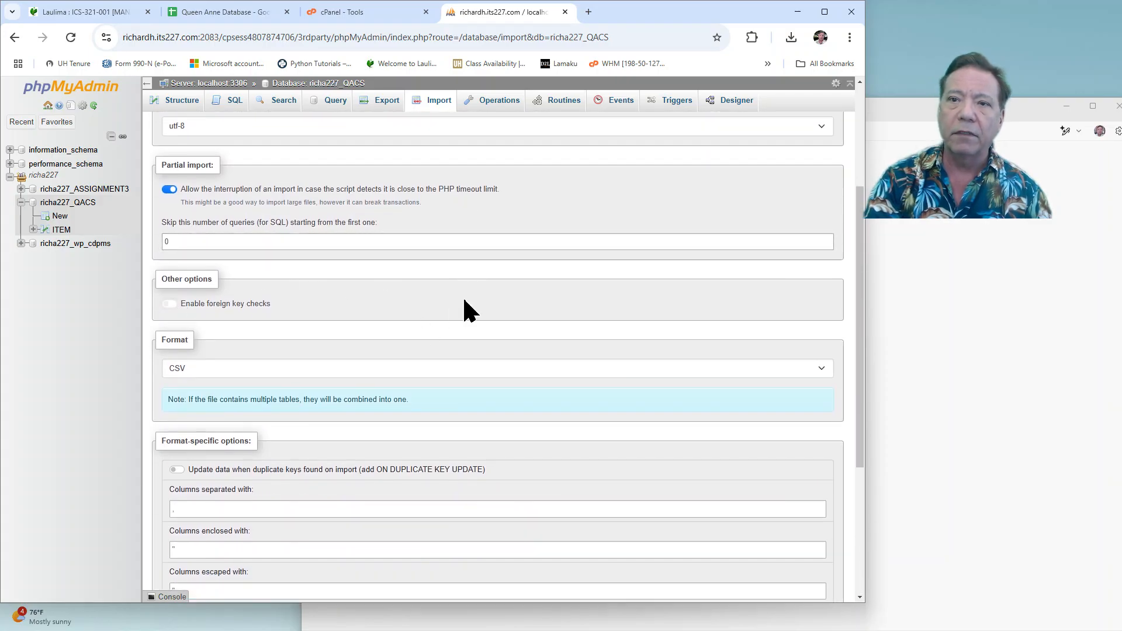
pyautogui.scroll(-4, 468, 303)
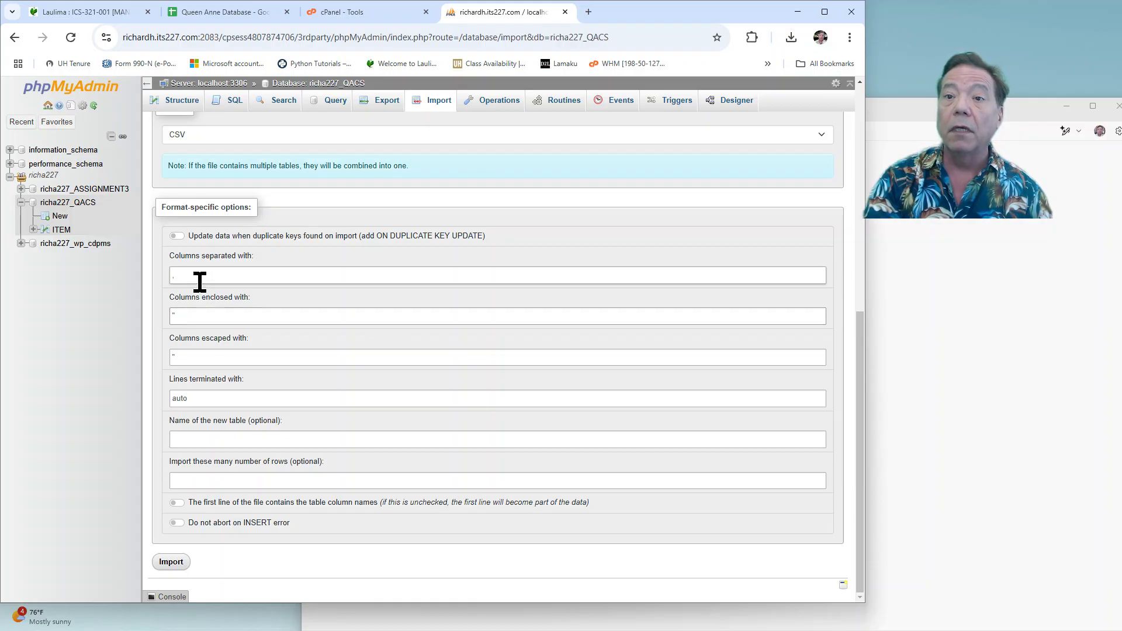
pyautogui.click(176, 502)
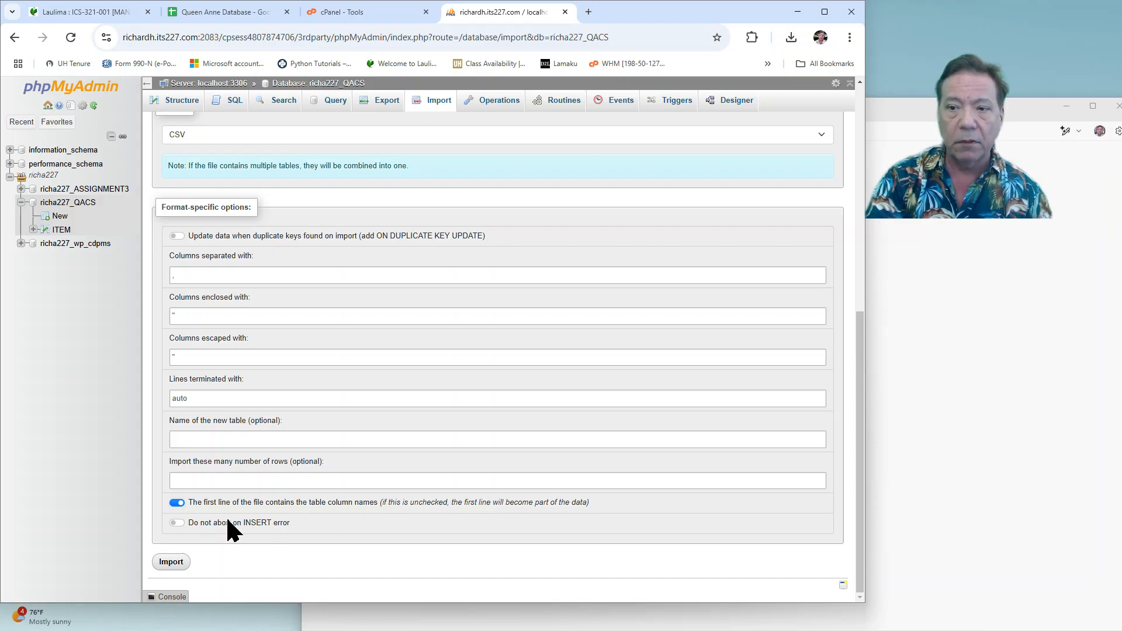
pyautogui.click(171, 562)
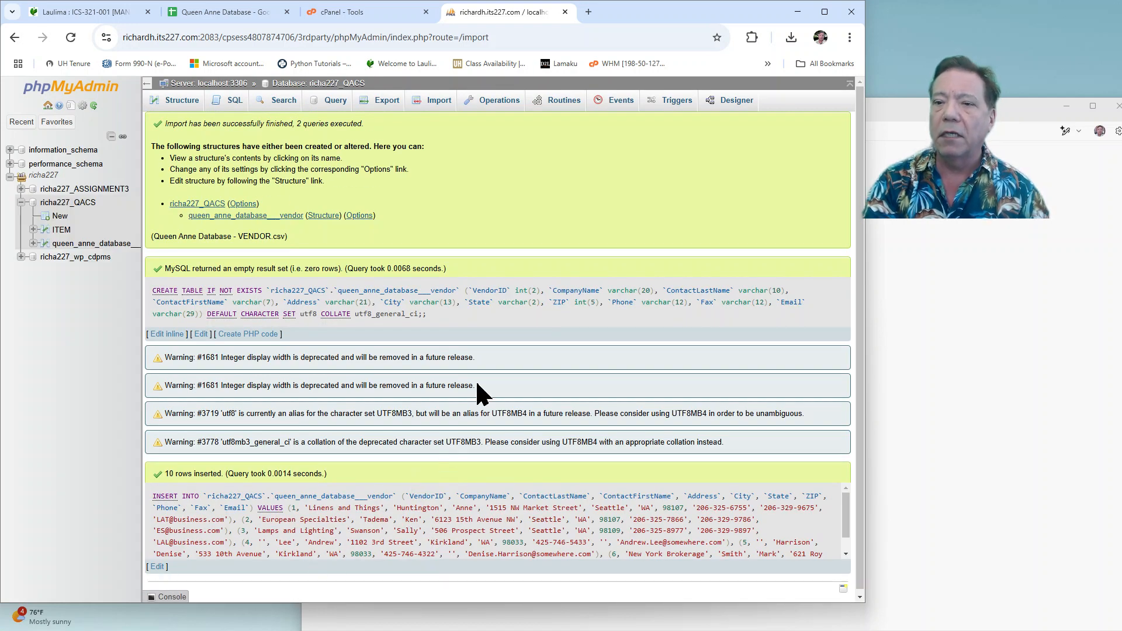
# - Check the structure of the queen_anne_database___vendor table and rename the table to VENDOR
pyautogui.click(322, 84)
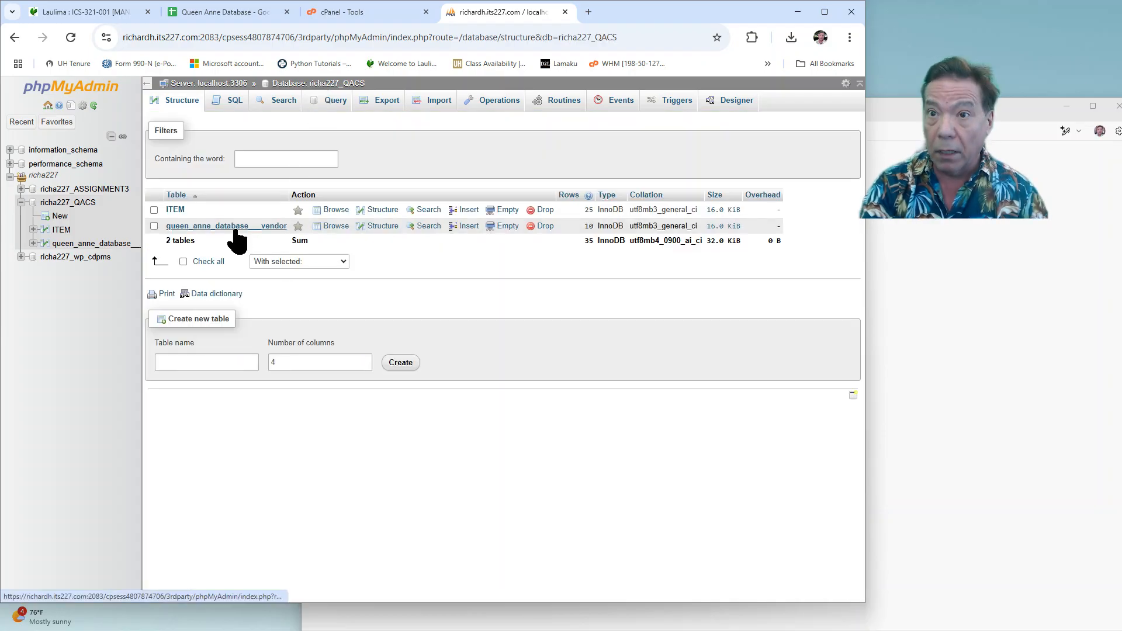
pyautogui.click(382, 226)
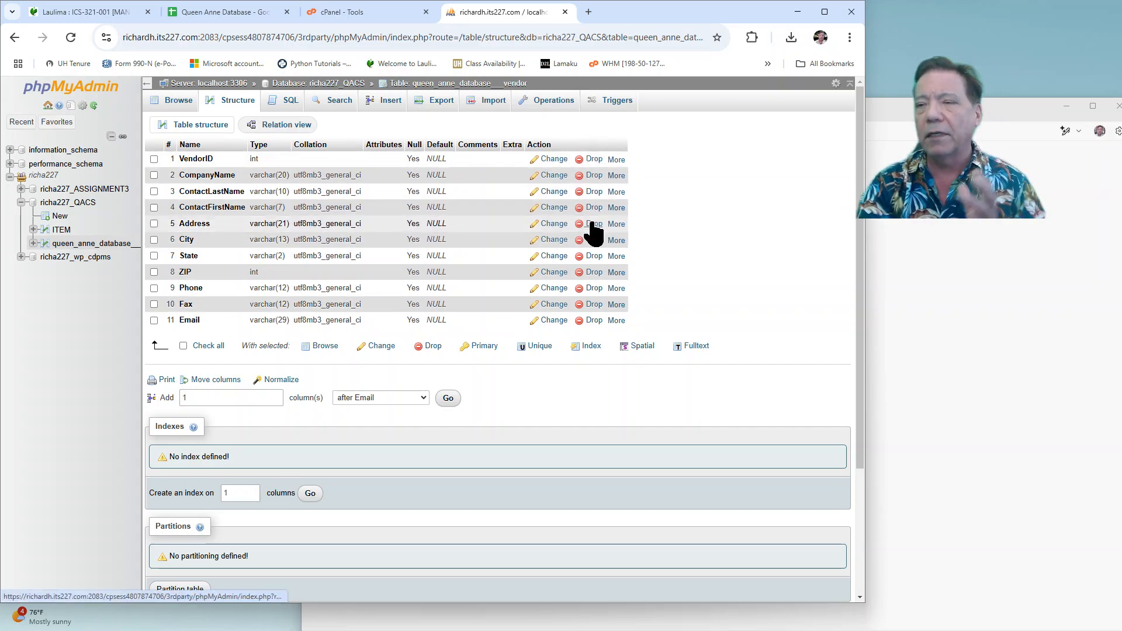
pyautogui.click(552, 103)
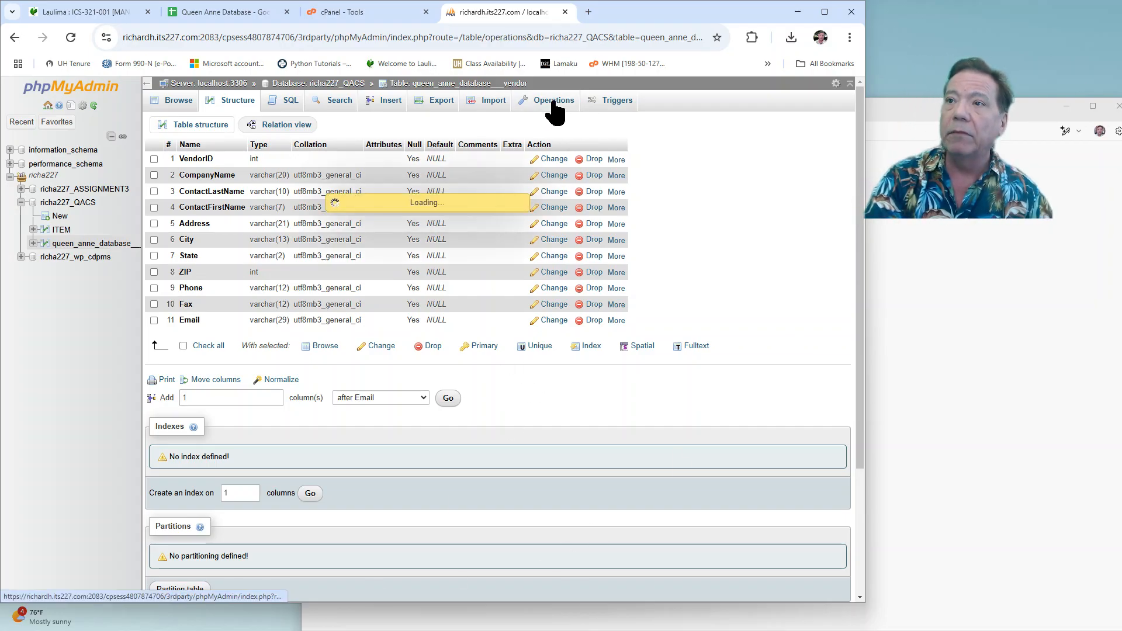
pyautogui.scroll(-1, 409, 380)
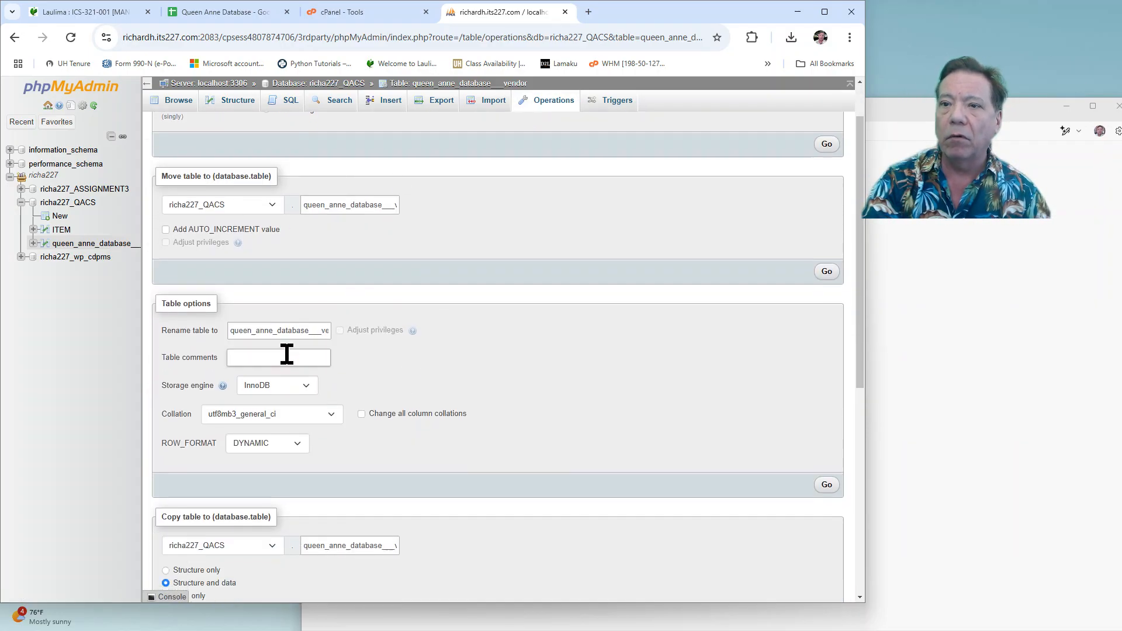
pyautogui.doubleClick(265, 331)
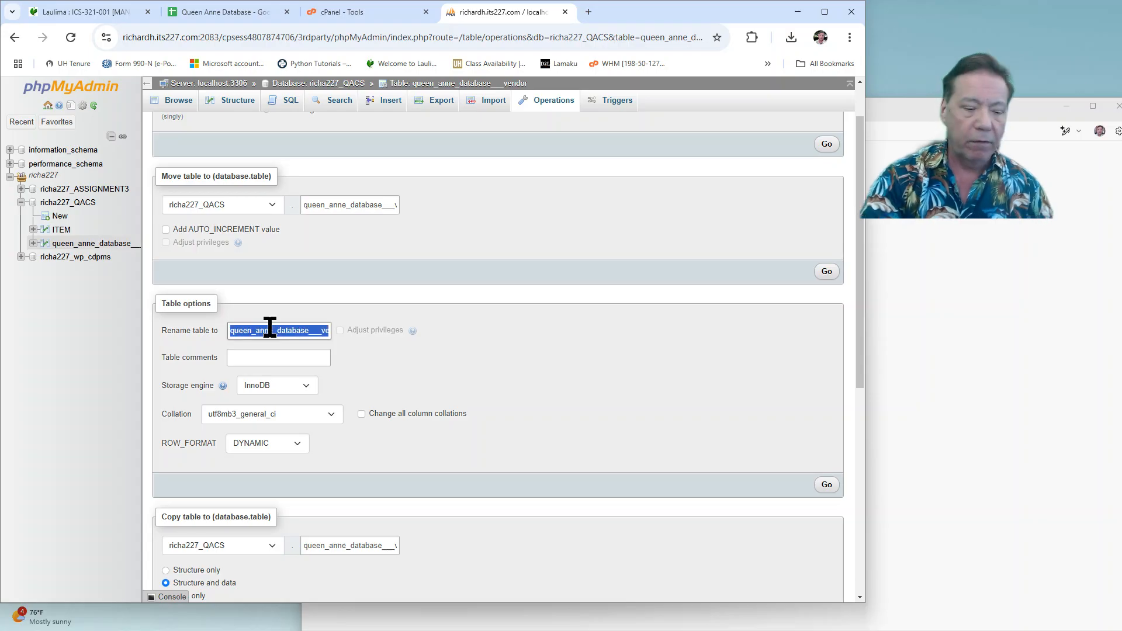
pyautogui.write('VENDOR')
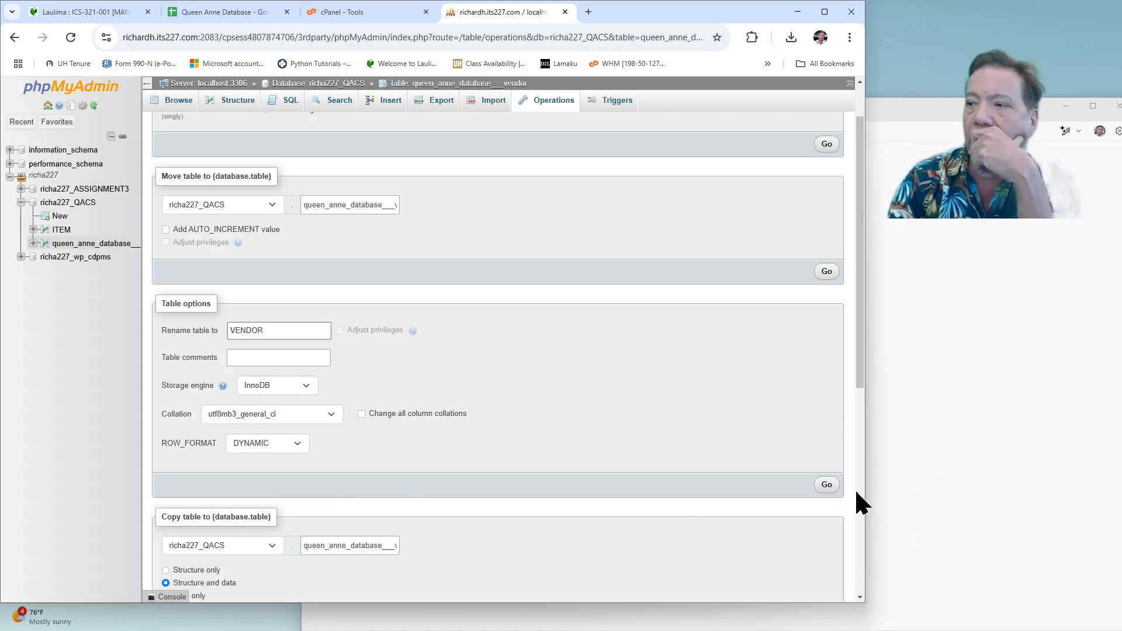
pyautogui.click(829, 485)
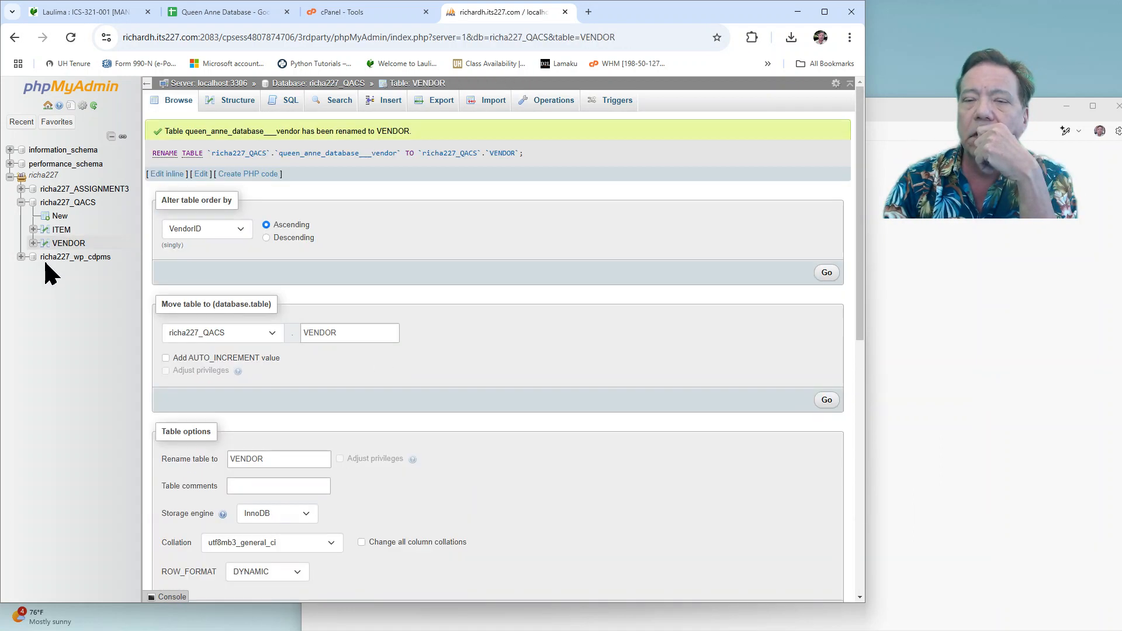
# - Select Queen Anne Database - CUSTOMER.tsv for import into the QACS database and turn off foreign key checks
pyautogui.click(307, 87)
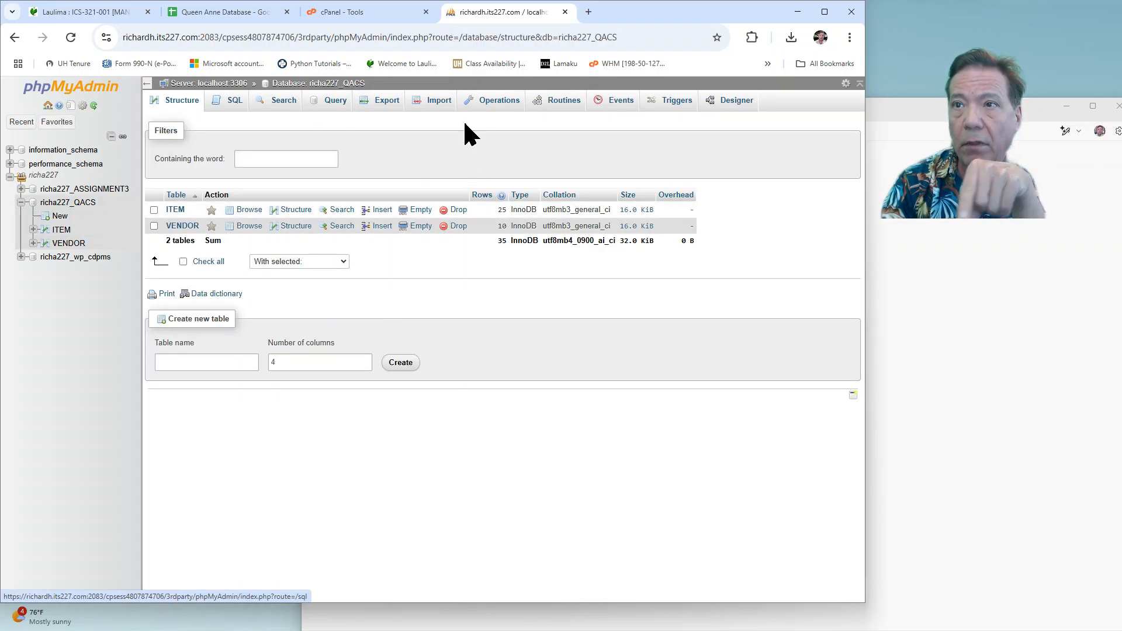
pyautogui.click(434, 104)
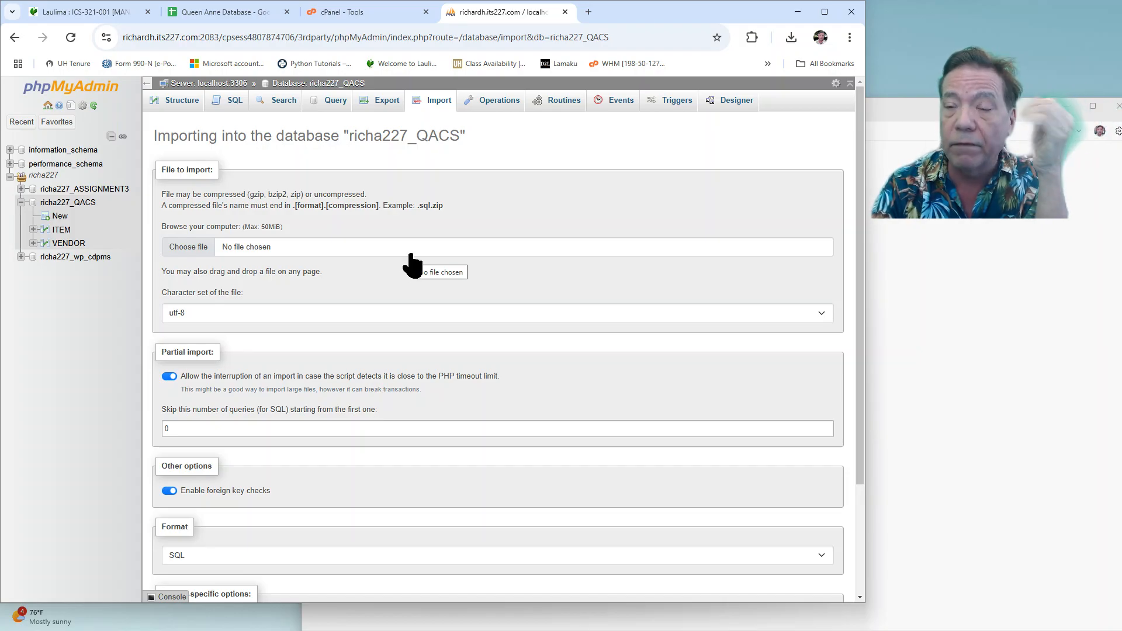
pyautogui.click(184, 248)
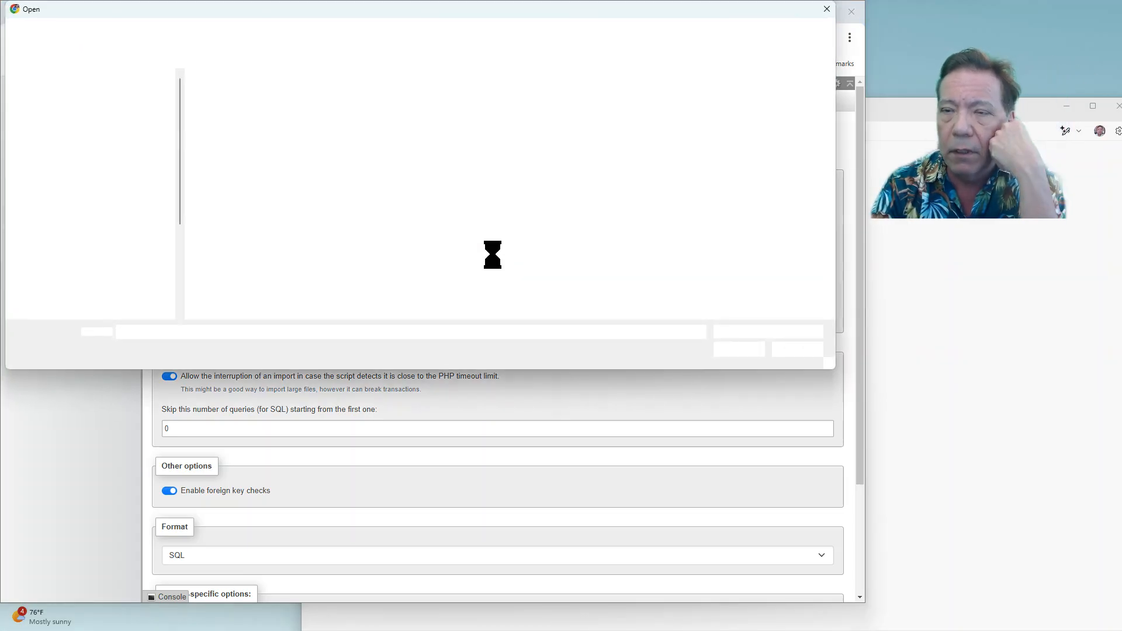
pyautogui.click(285, 109)
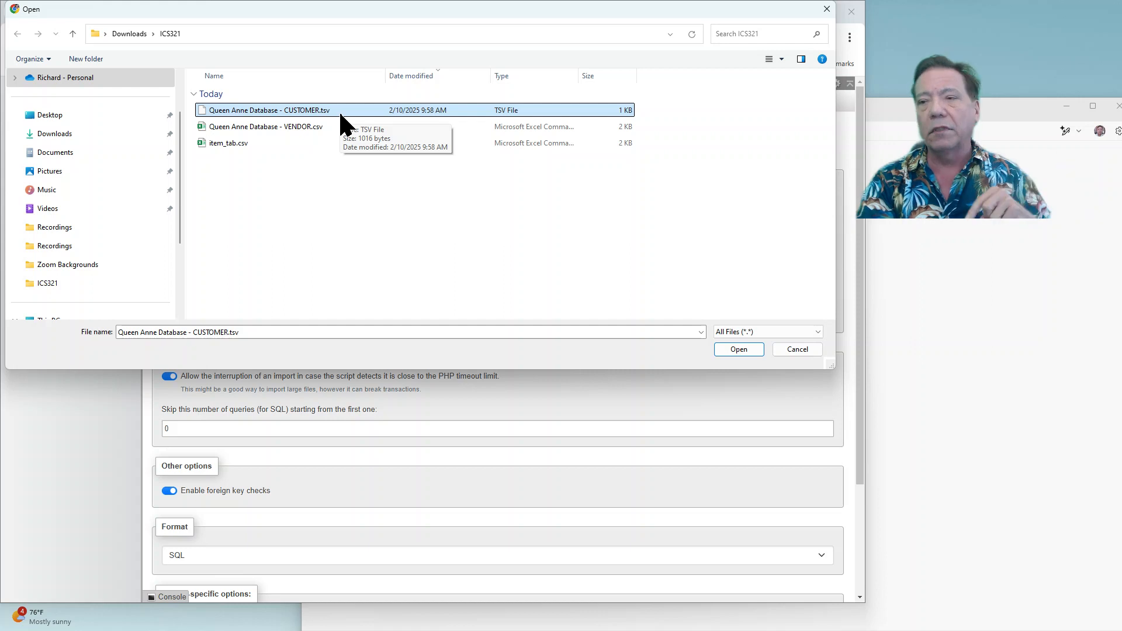
pyautogui.click(738, 349)
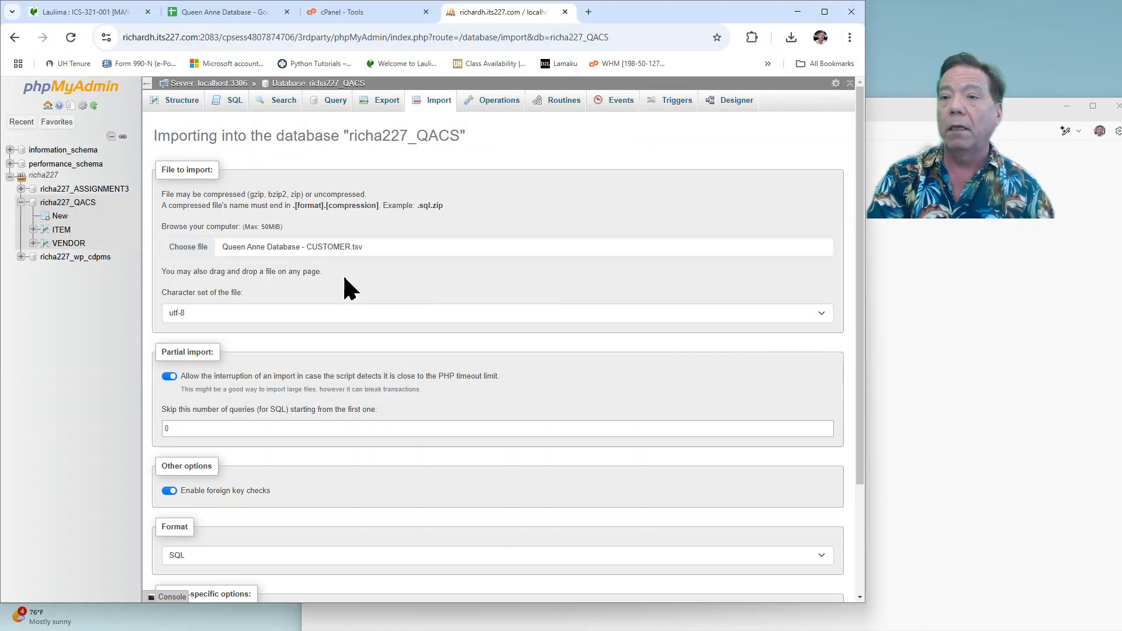
pyautogui.scroll(-3, 416, 269)
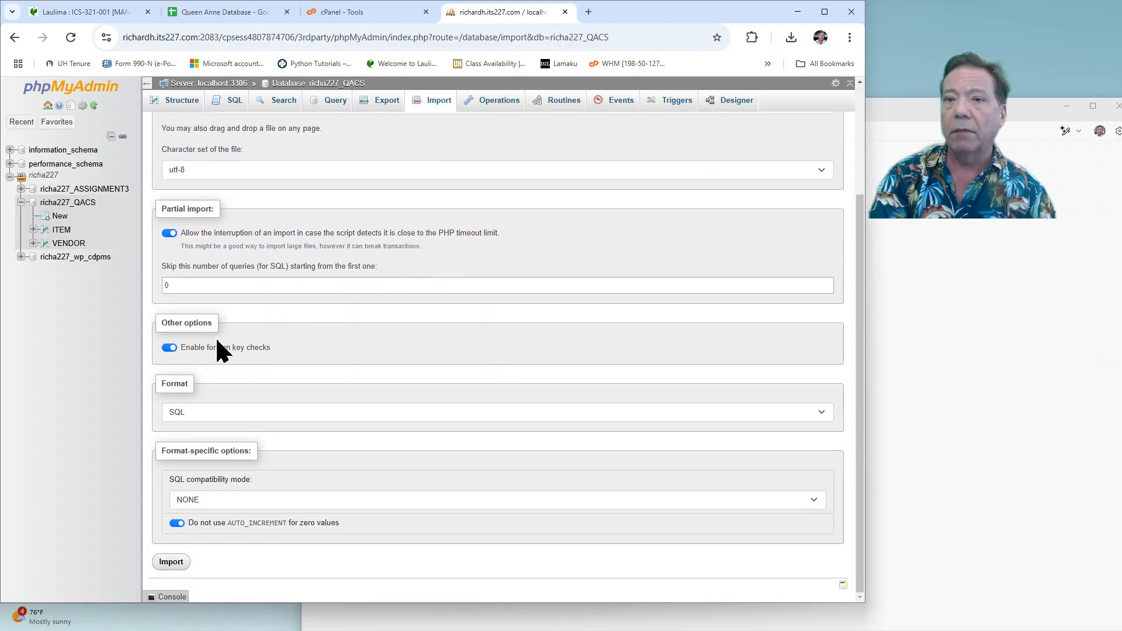
pyautogui.click(164, 346)
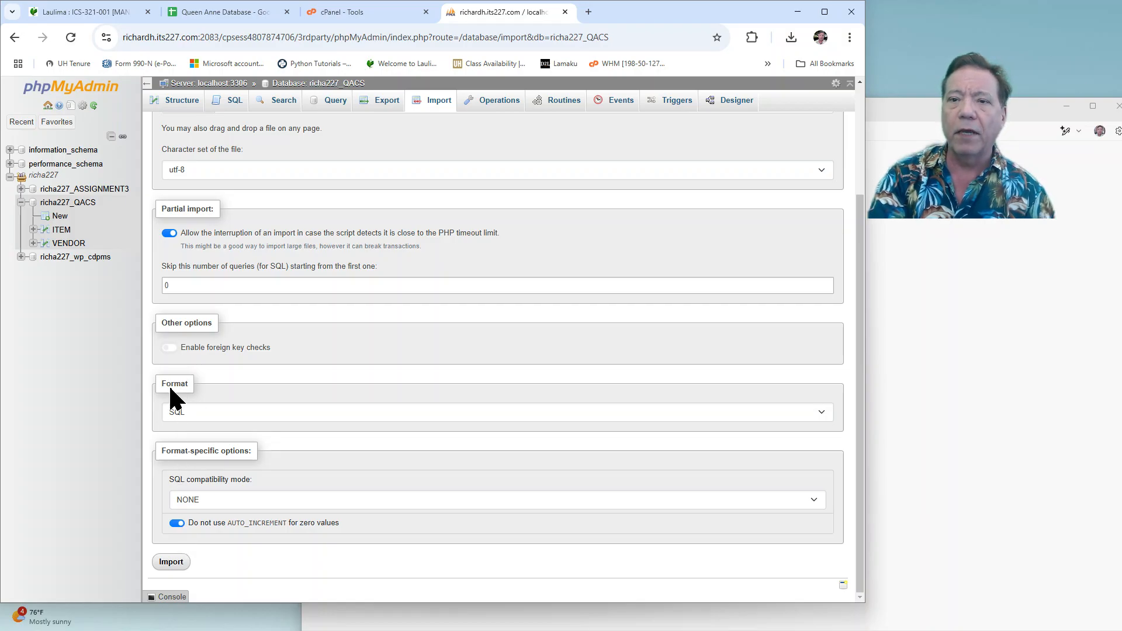
# - Set the import format for the CUSTOMER.tsv file to CSV with columns separated by \t
pyautogui.scroll(3, 263, 412)
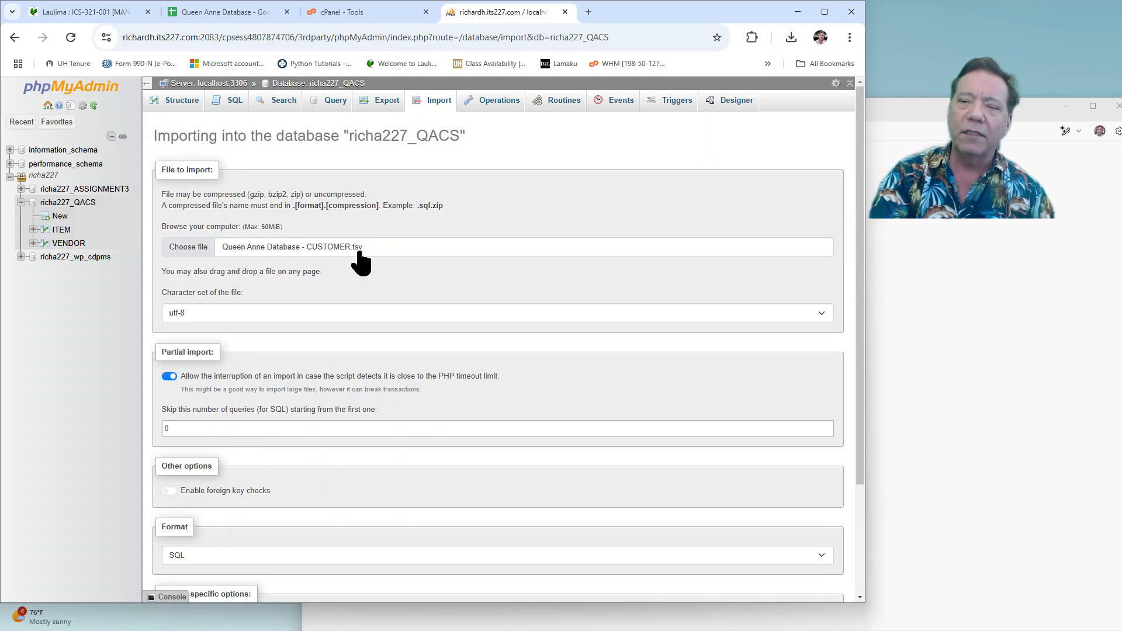
pyautogui.scroll(-2, 336, 286)
pyautogui.scroll(3, 304, 290)
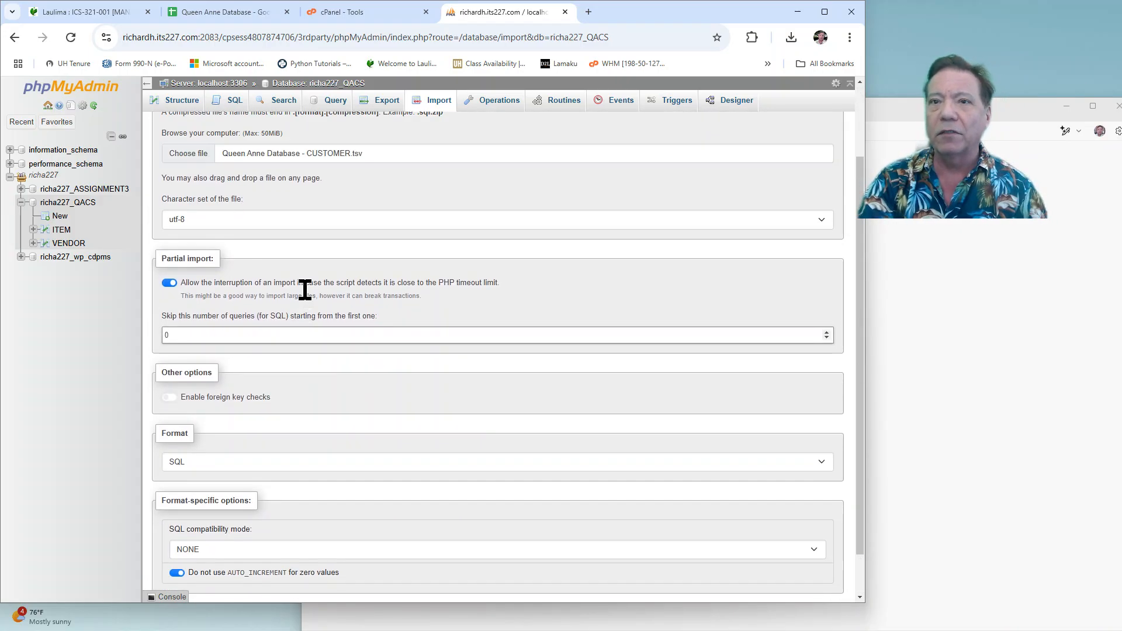
pyautogui.scroll(-2, 304, 299)
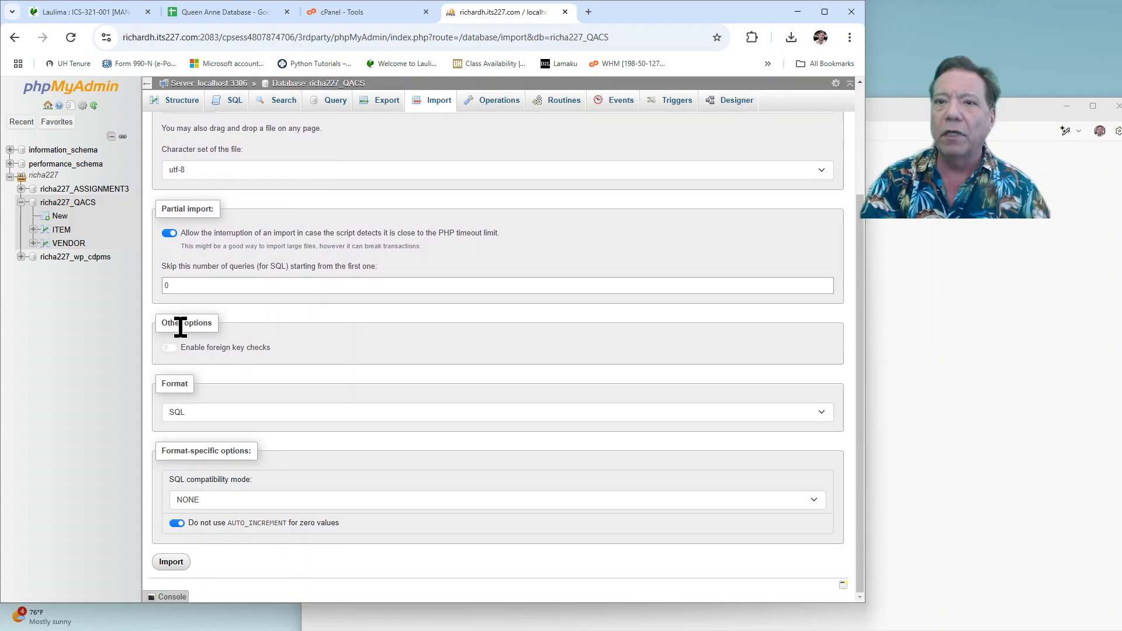
pyautogui.click(820, 411)
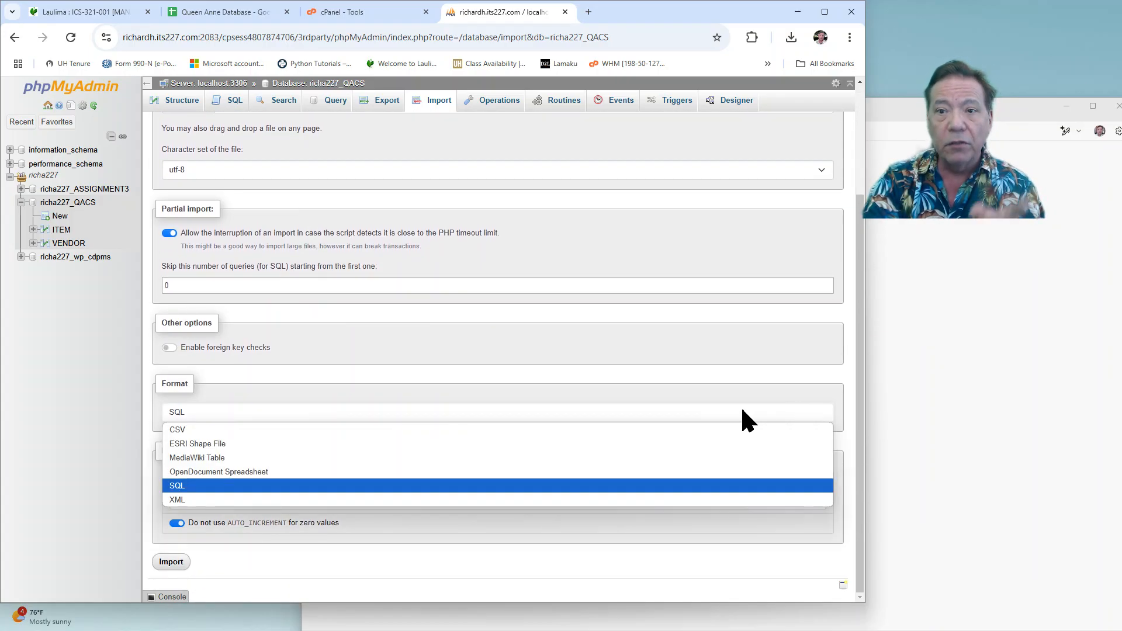
pyautogui.click(178, 430)
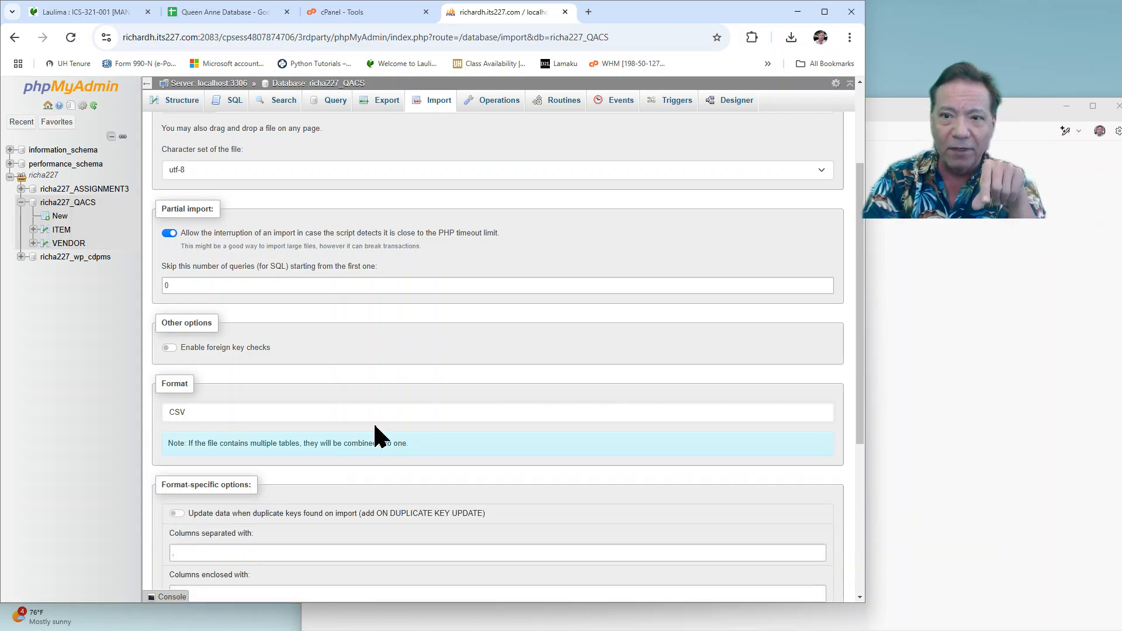
pyautogui.scroll(-4, 566, 416)
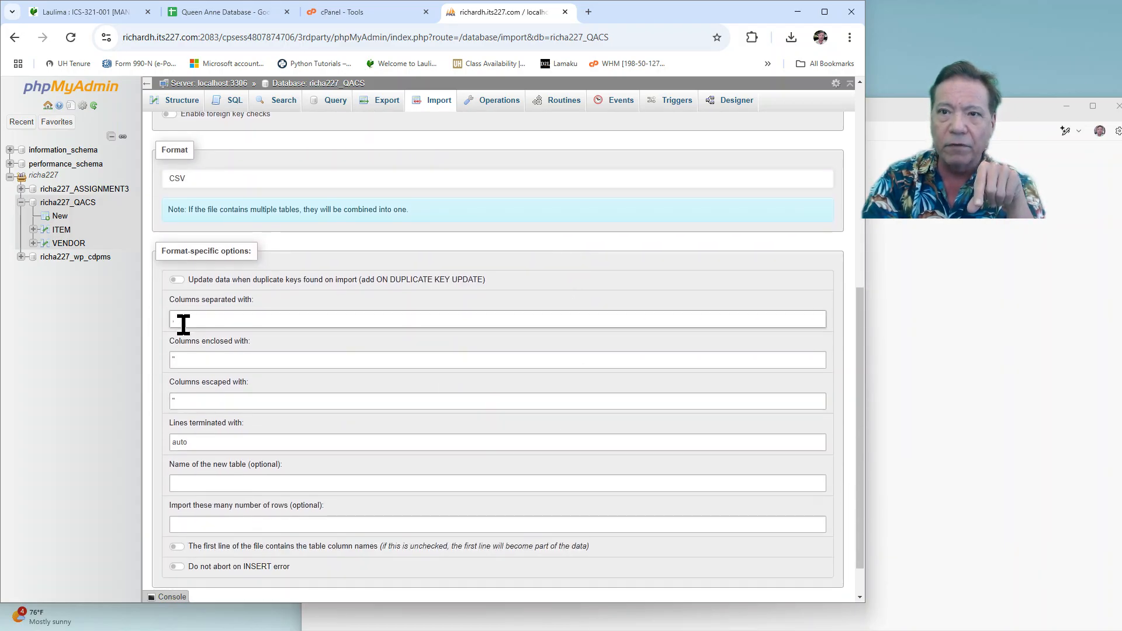
pyautogui.moveTo(204, 320); pyautogui.dragTo(171, 318)
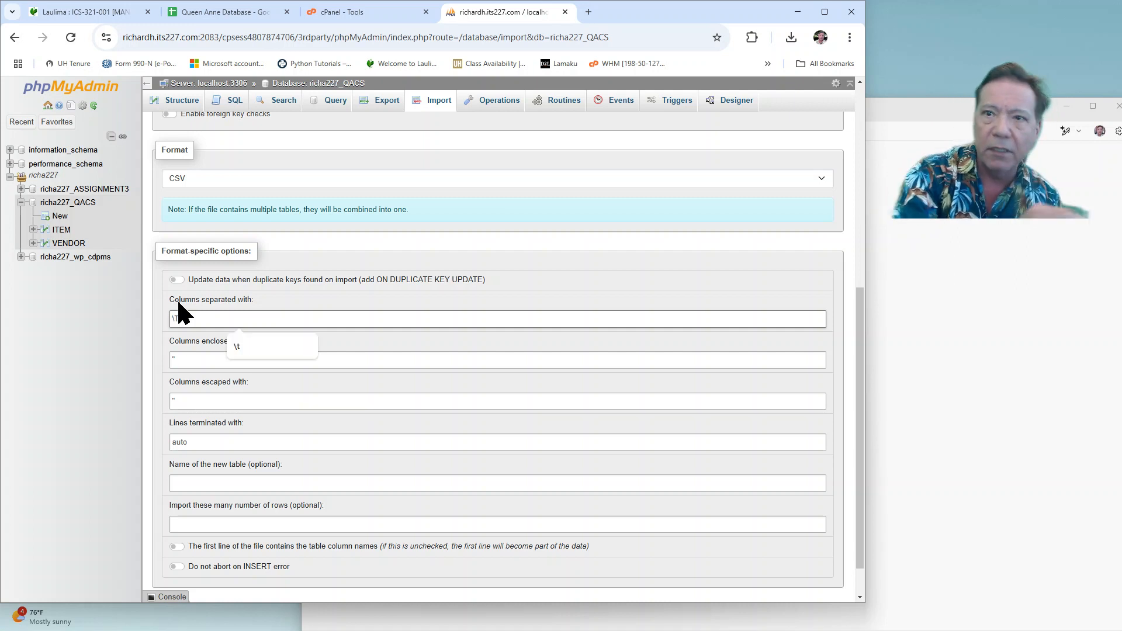
pyautogui.click(240, 345)
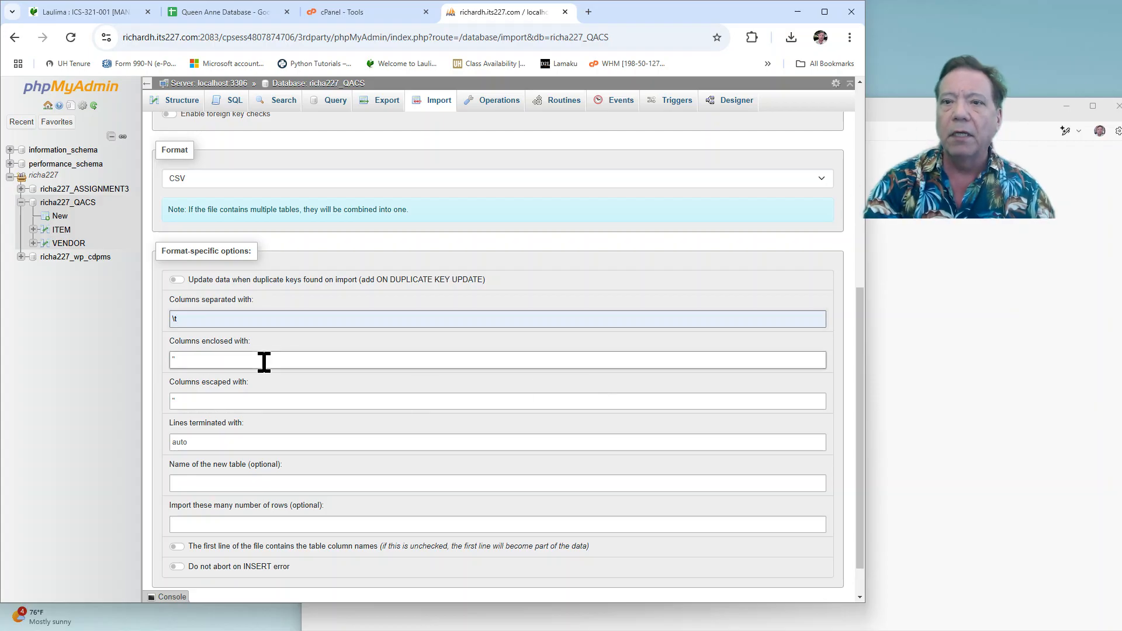
# - Mark the first line as containing the column names, review the import settings, and run the CUSTOMER.tsv import
pyautogui.scroll(-1, 587, 448)
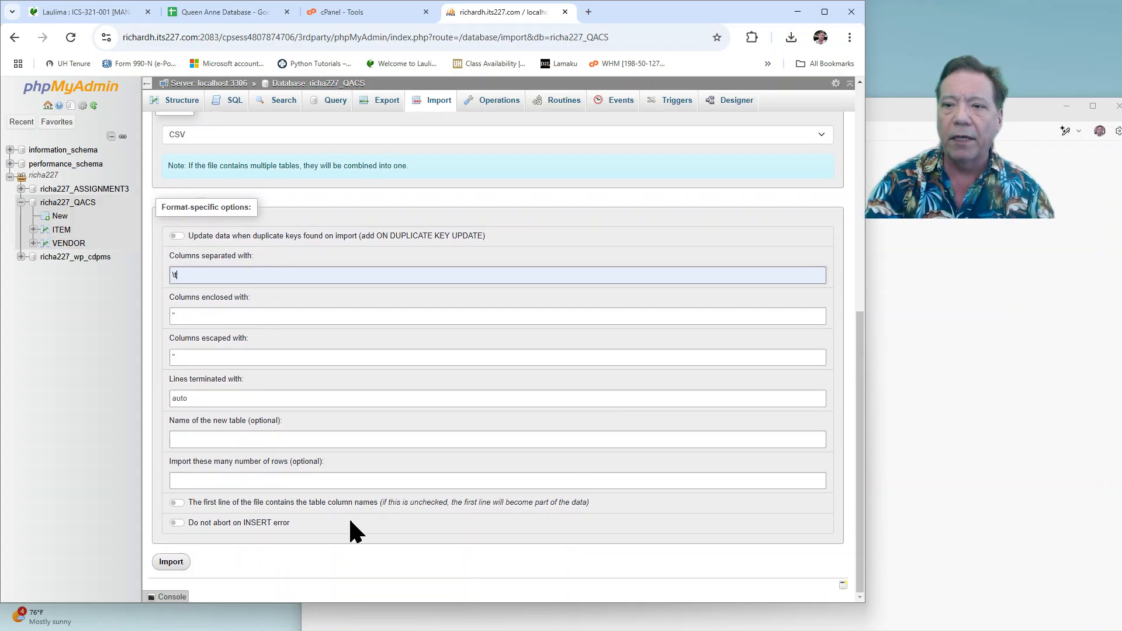
pyautogui.click(176, 502)
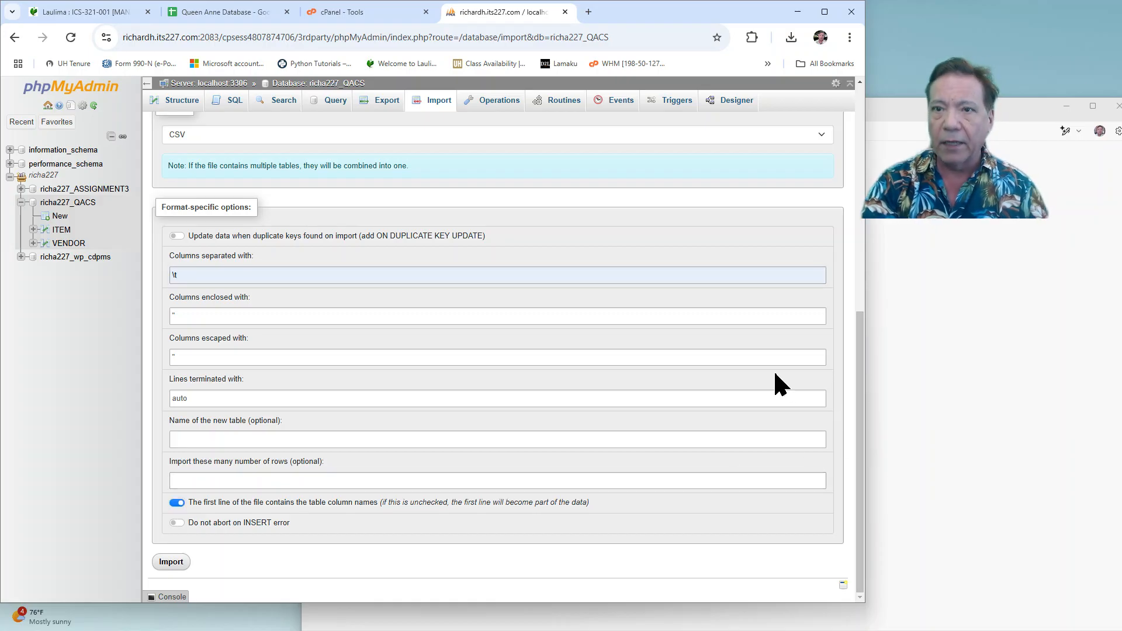
pyautogui.scroll(4, 773, 374)
pyautogui.scroll(3, 776, 374)
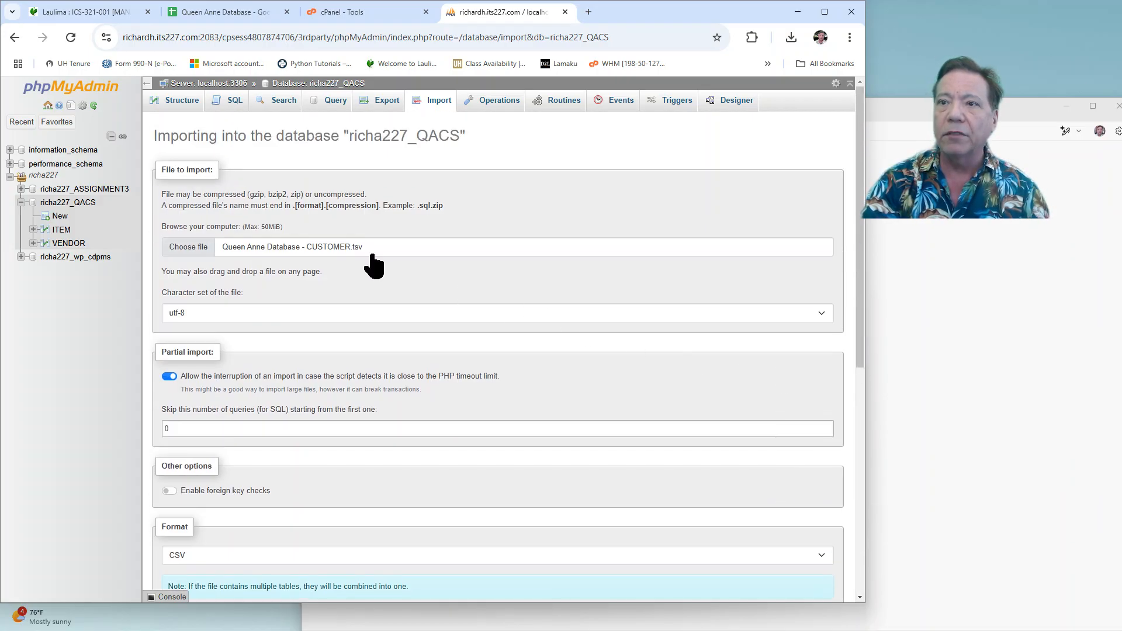
pyautogui.scroll(-3, 765, 281)
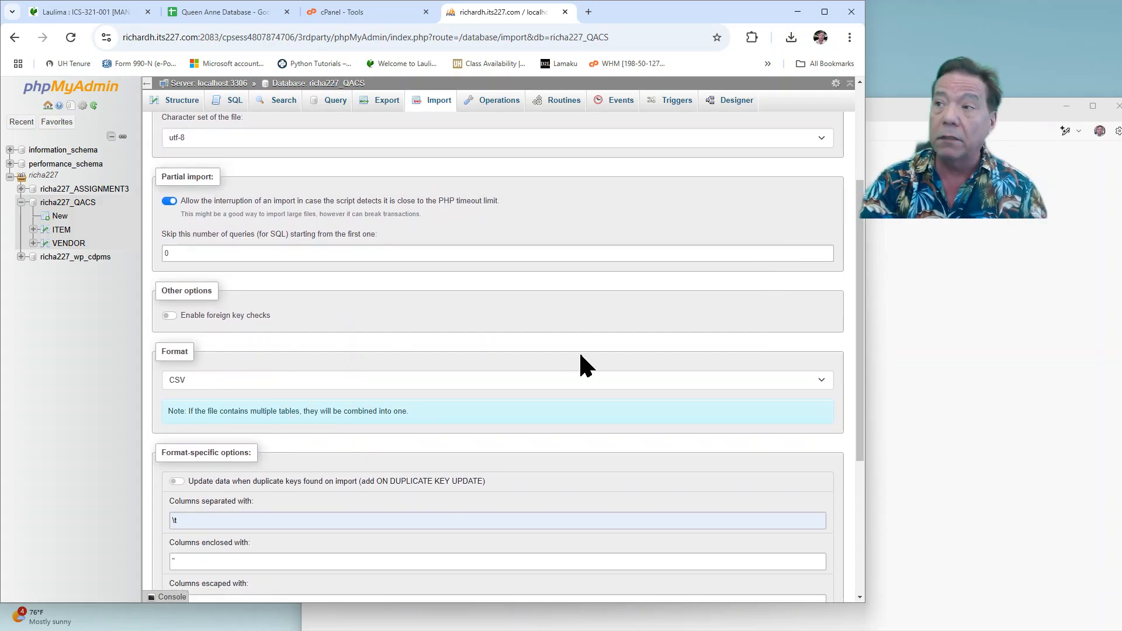
pyautogui.scroll(-4, 585, 362)
pyautogui.scroll(2, 325, 168)
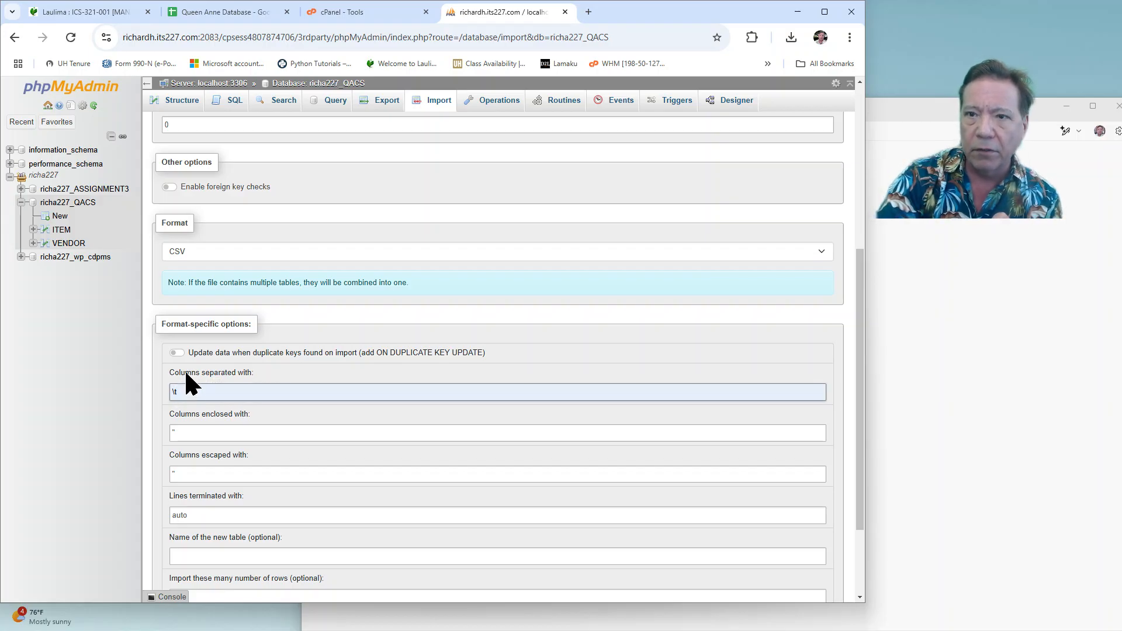
pyautogui.click(249, 374)
pyautogui.scroll(-2, 643, 418)
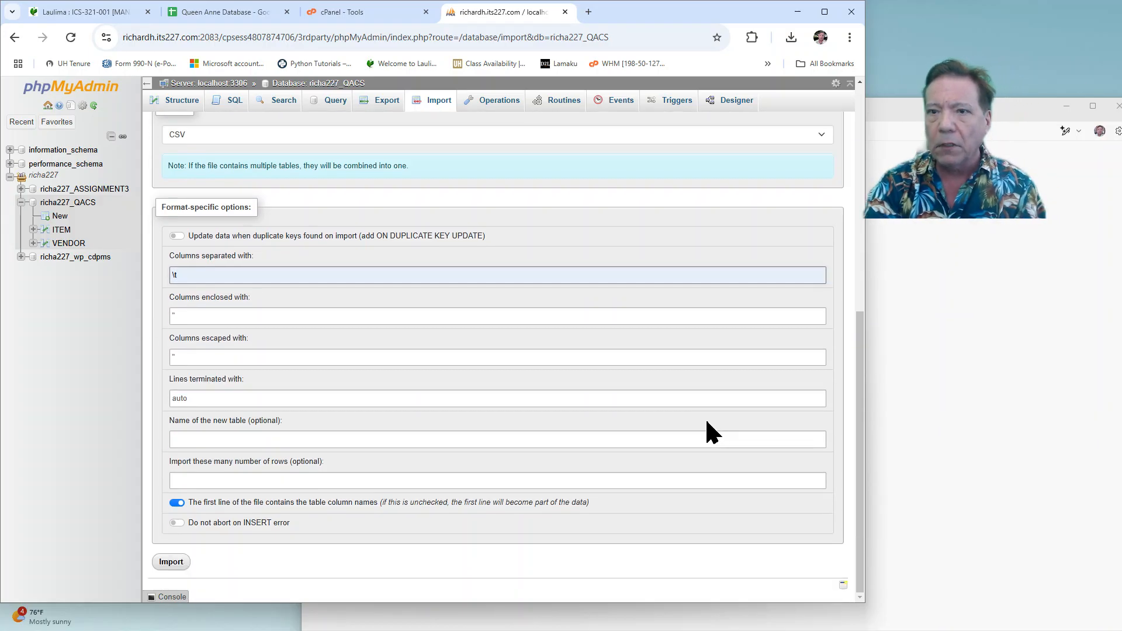
pyautogui.click(169, 566)
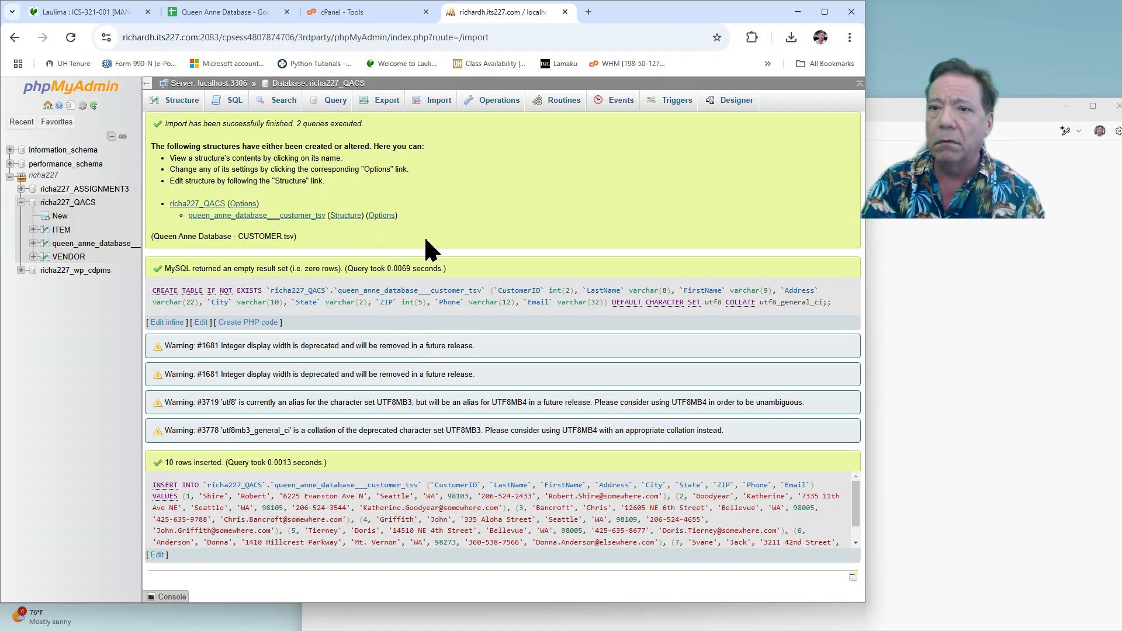
# - Rename the queen_anne_database___customer_tsv table to CUSTOMER and return to the QACS database's table list
pyautogui.click(381, 215)
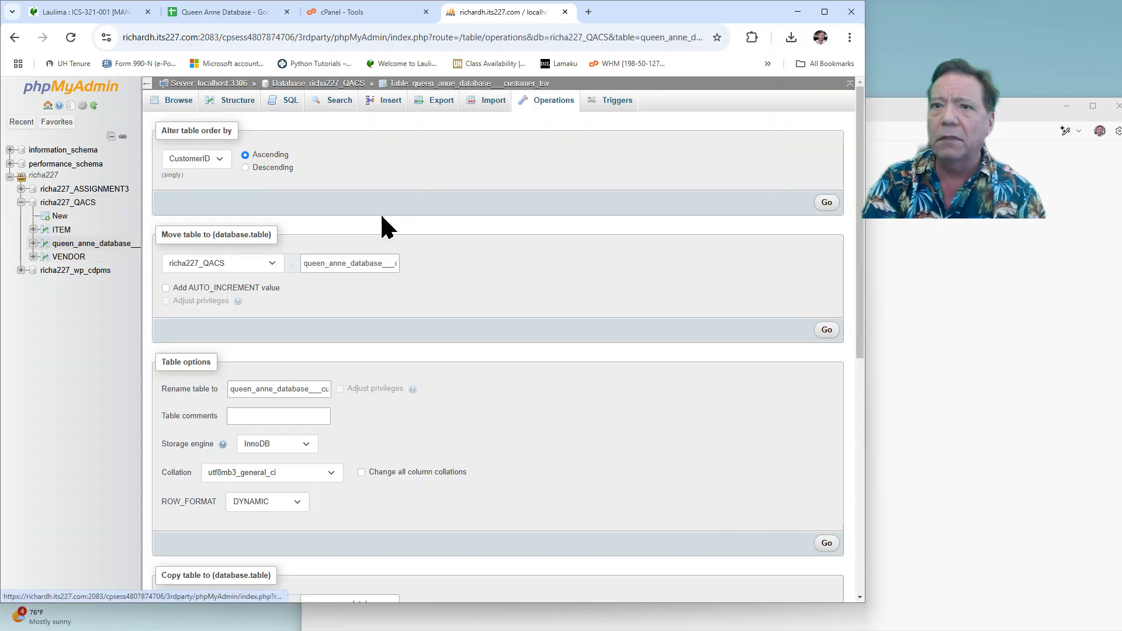
pyautogui.scroll(-3, 444, 333)
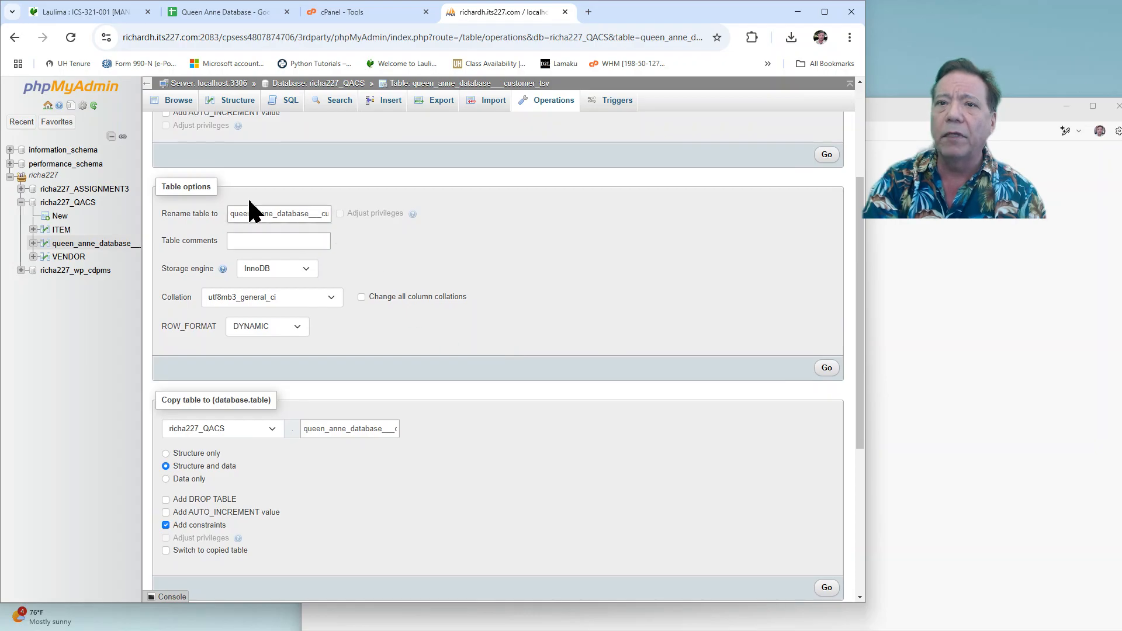
pyautogui.doubleClick(282, 213)
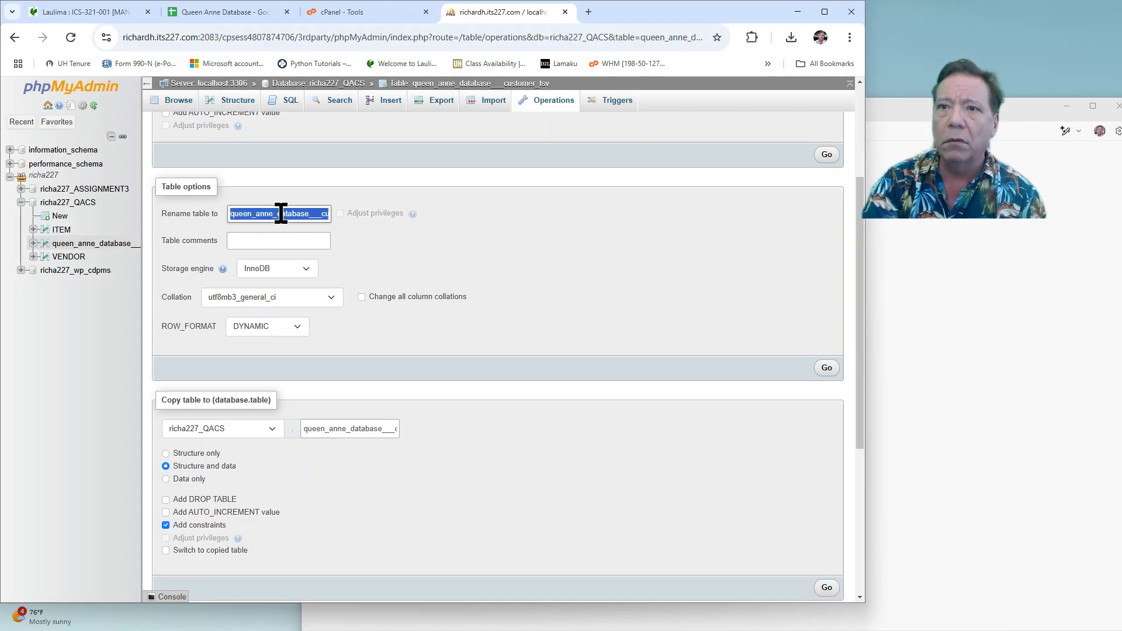
pyautogui.write('CUS')
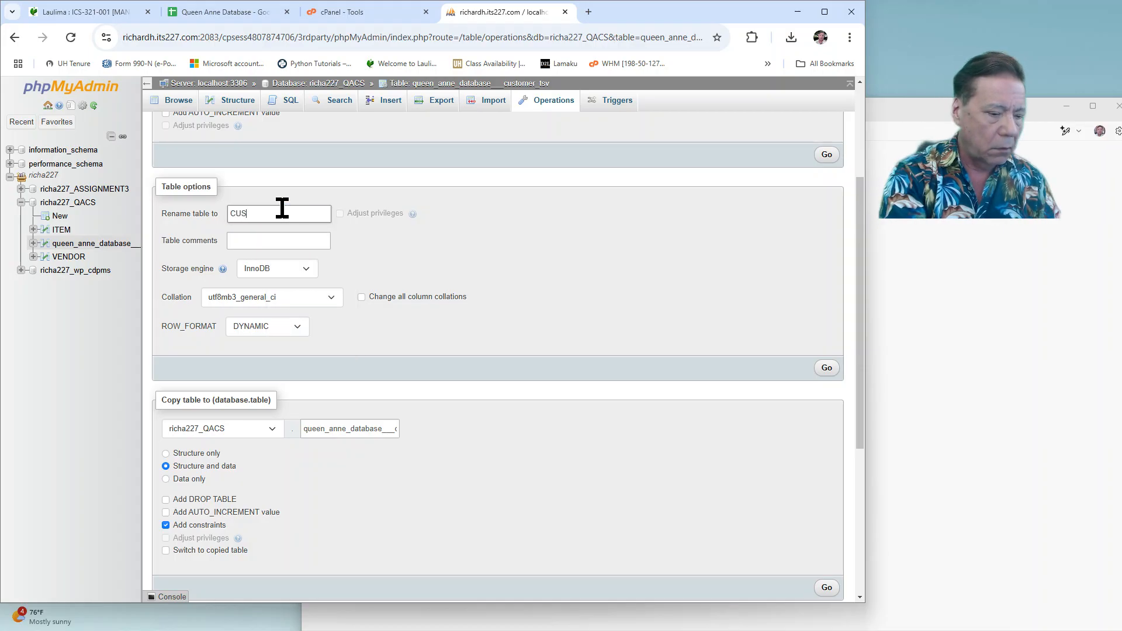
pyautogui.write('TOMER')
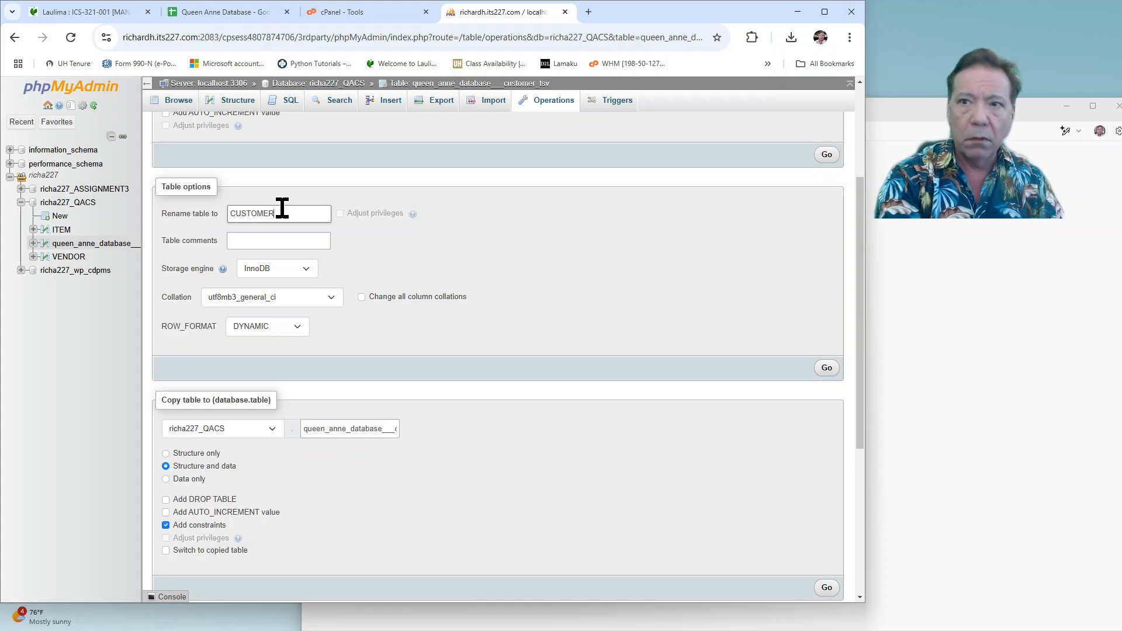
pyautogui.click(826, 367)
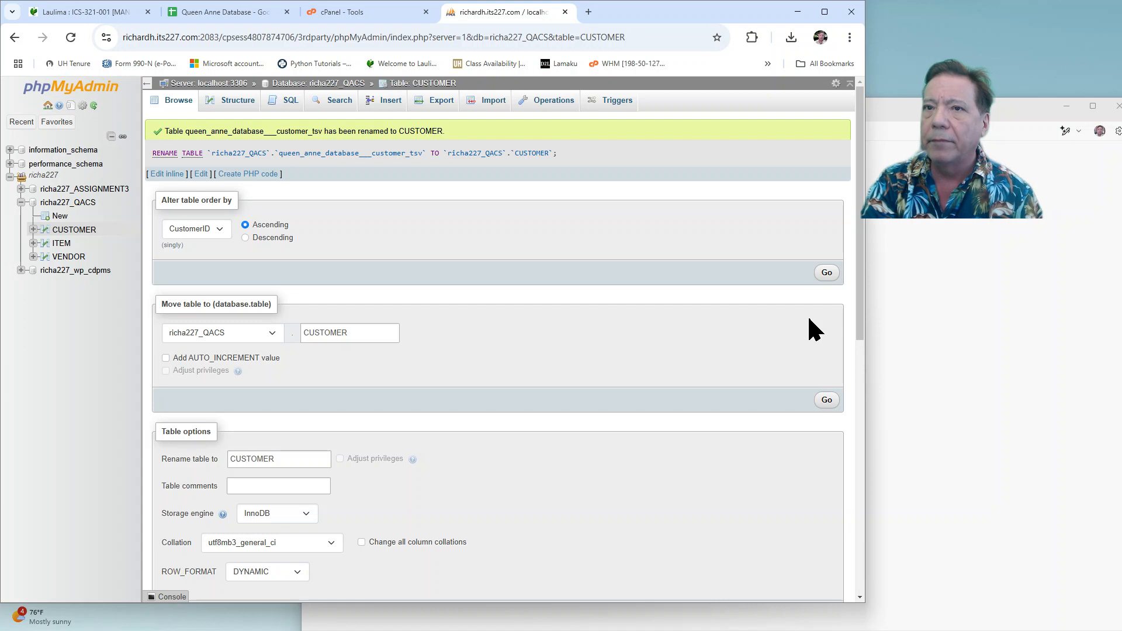
pyautogui.click(335, 85)
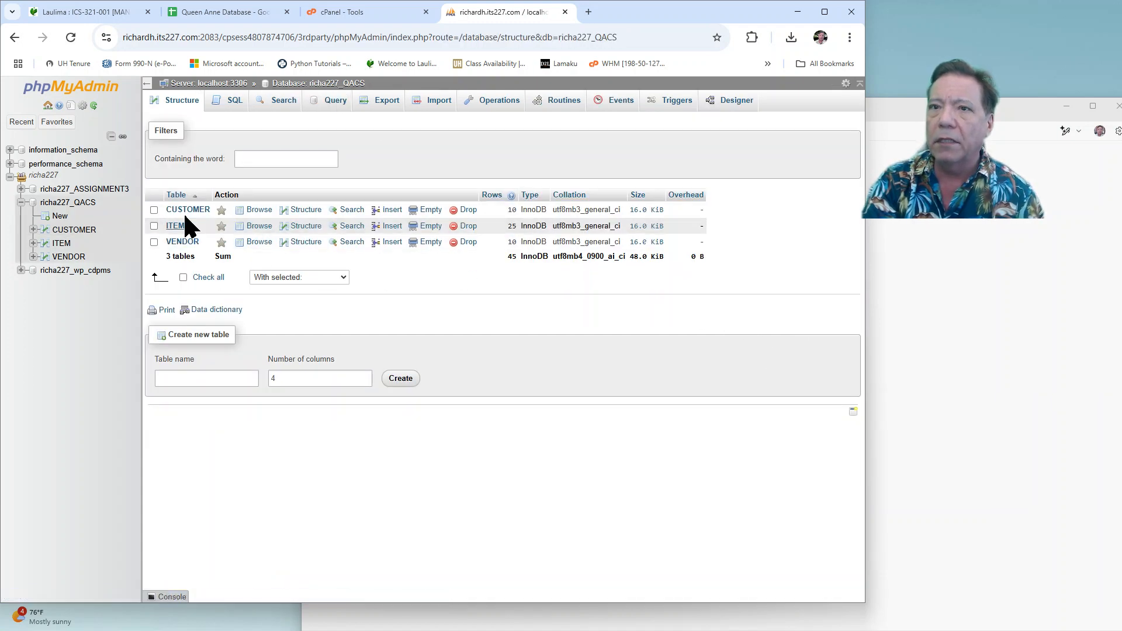